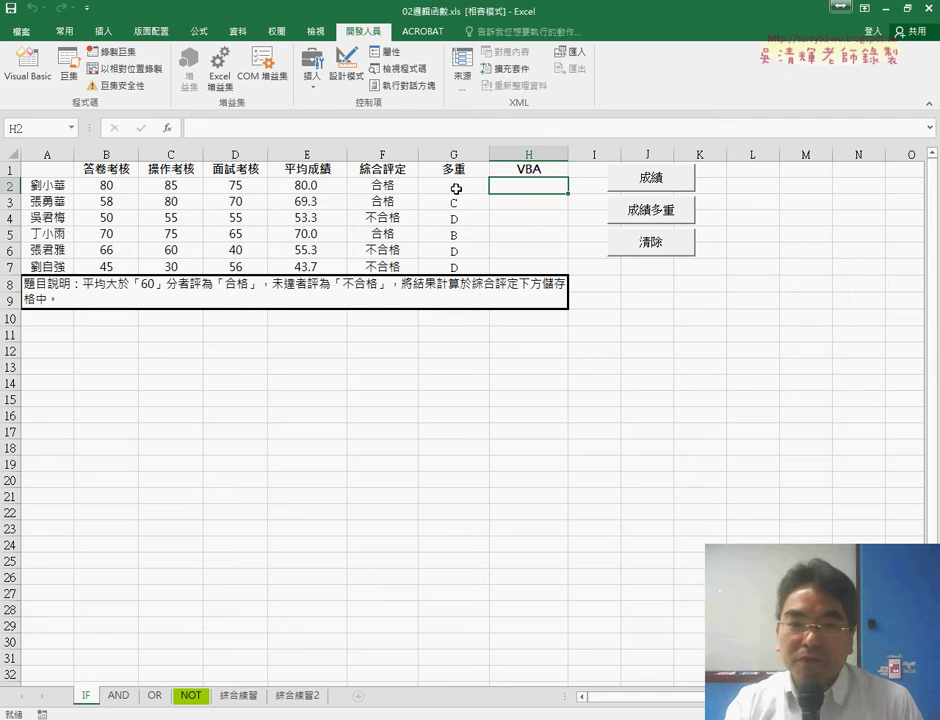
In G2's IF Function Arguments, delete the nested Value_if_false text, leaving =IF(E2>=80,"A").
{"action": "left_click", "coordinate": [466, 190]}
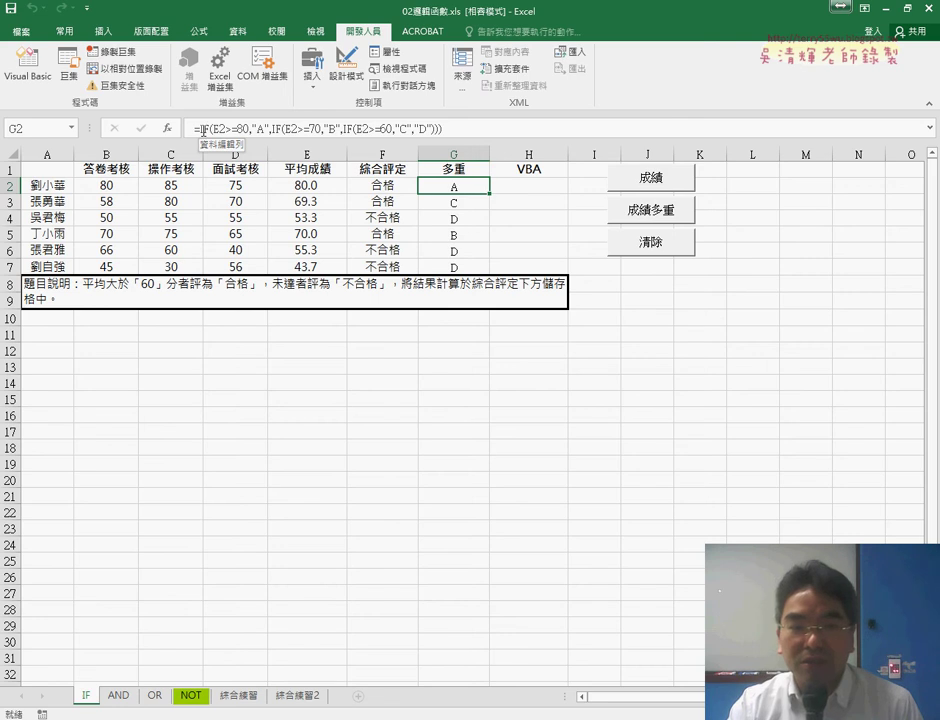
{"action": "left_click", "coordinate": [203, 130]}
{"action": "left_click", "coordinate": [167, 128]}
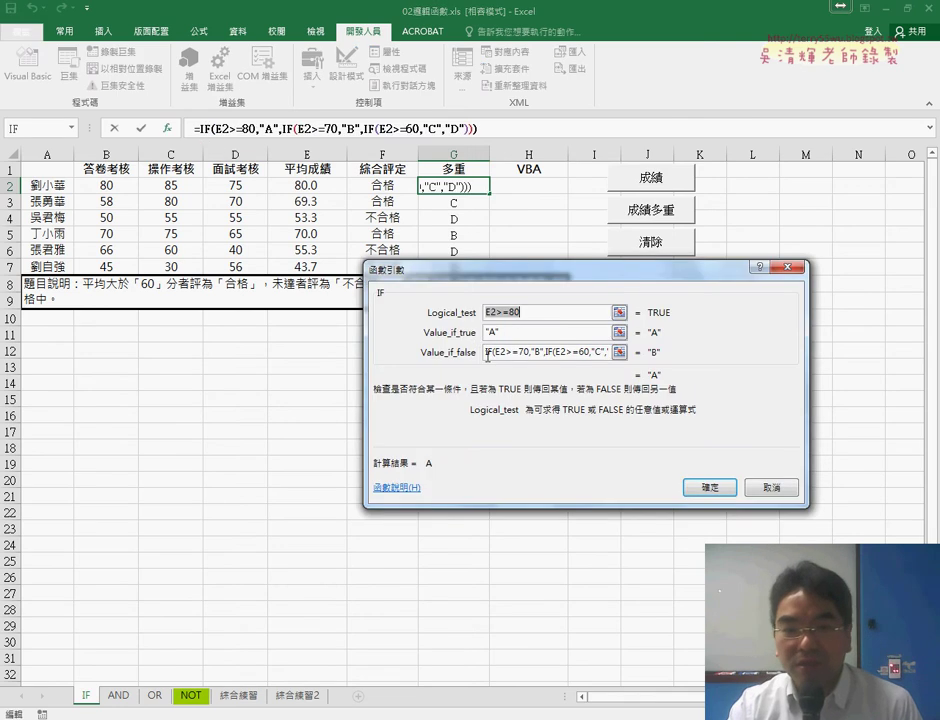
{"action": "left_click", "coordinate": [506, 333]}
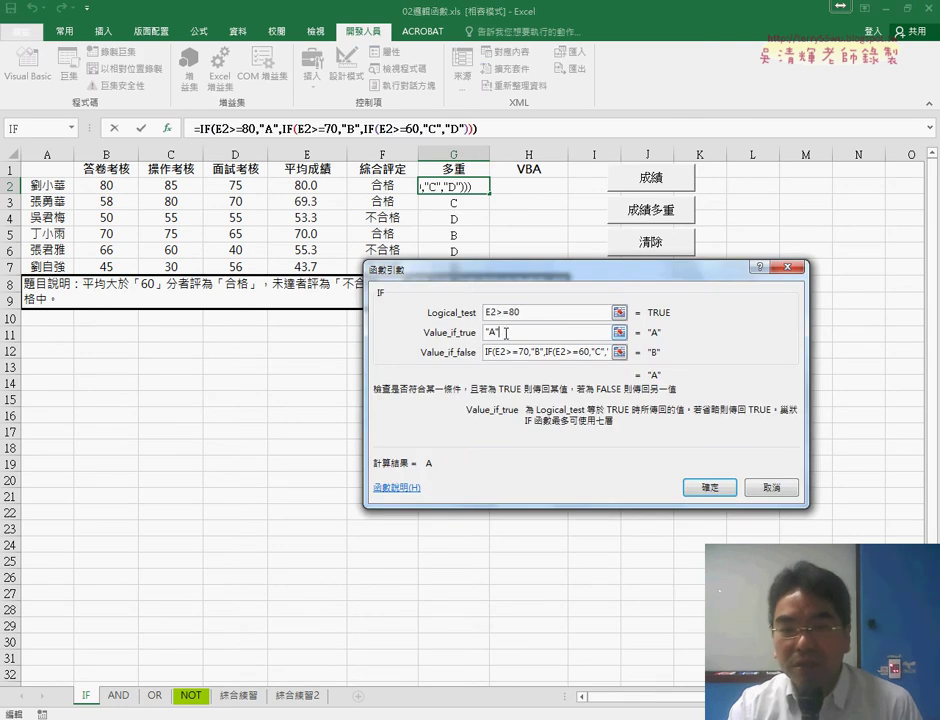
{"action": "left_click", "coordinate": [488, 353]}
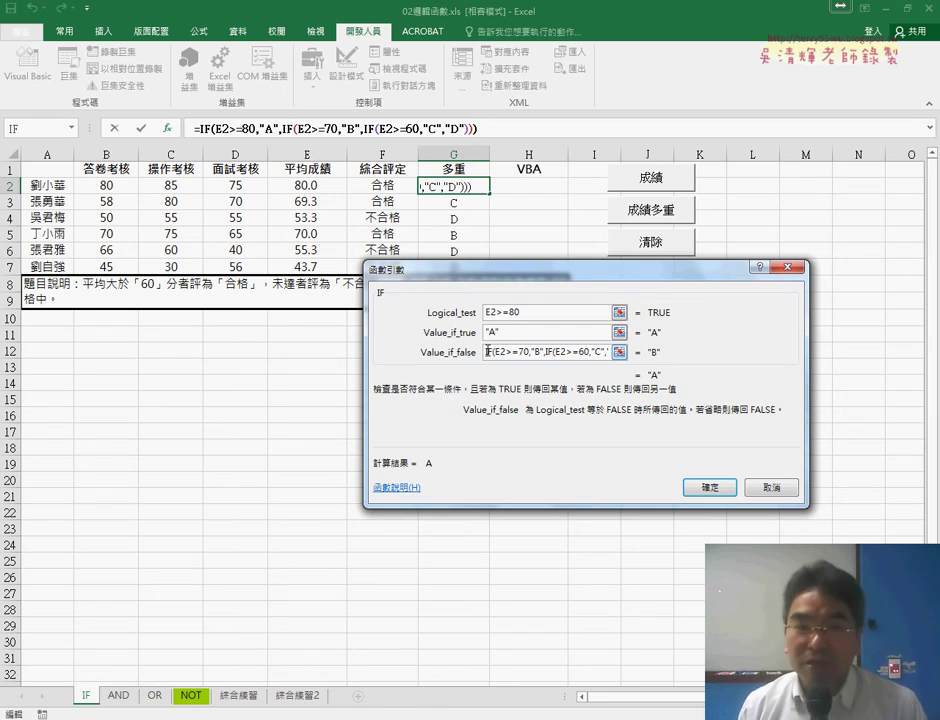
{"action": "left_click_drag", "start_coordinate": [489, 352], "coordinate": [760, 361]}
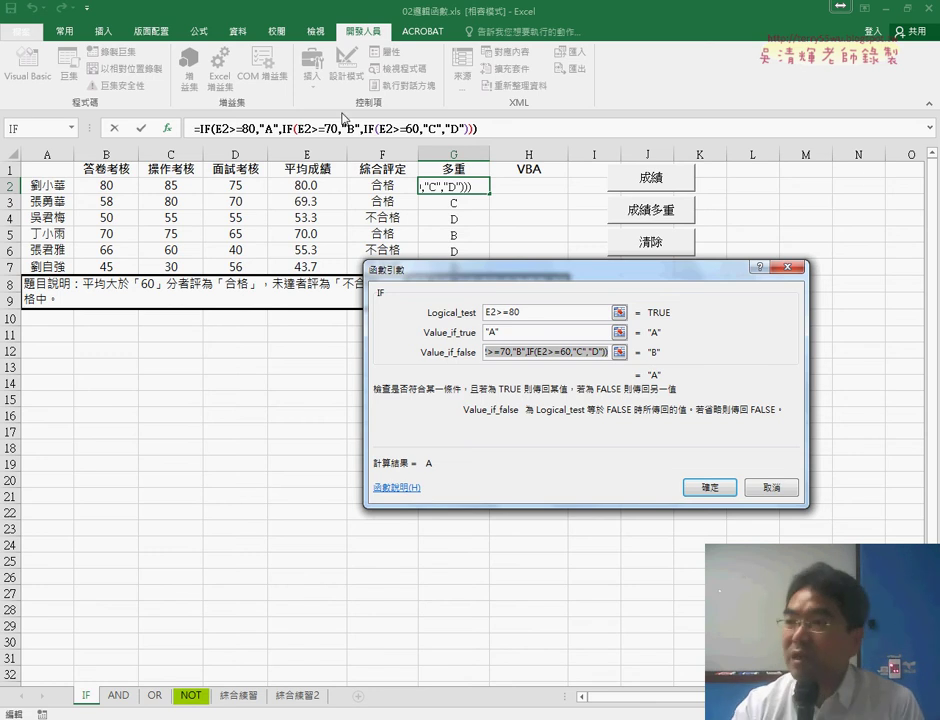
{"action": "key", "text": "Delete"}
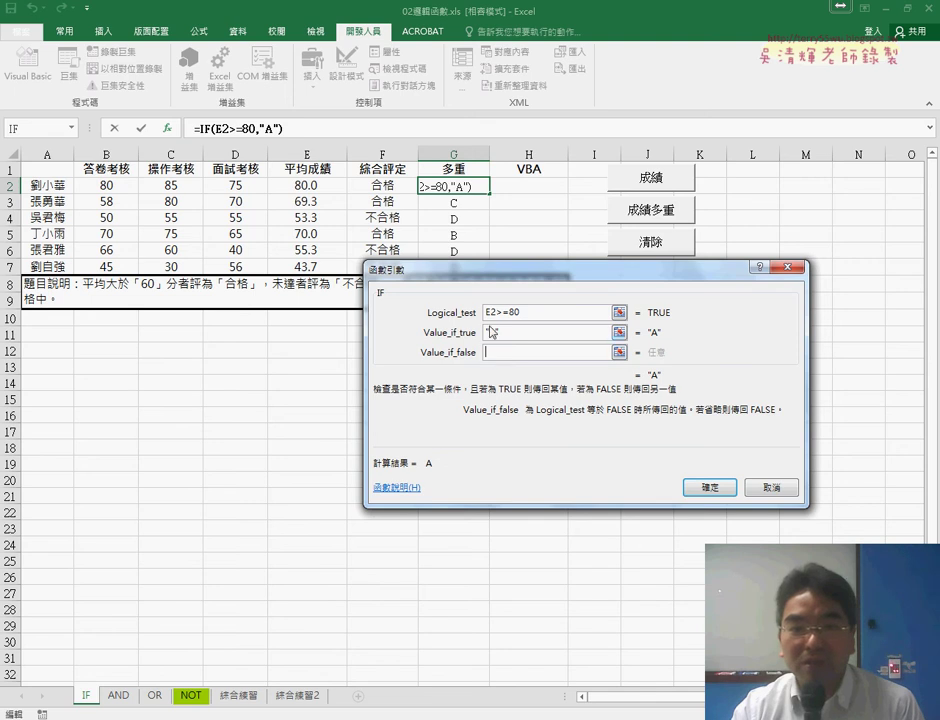
Nest a second IF as the false branch: E2>=70 returns "B".
{"action": "left_click", "coordinate": [71, 128]}
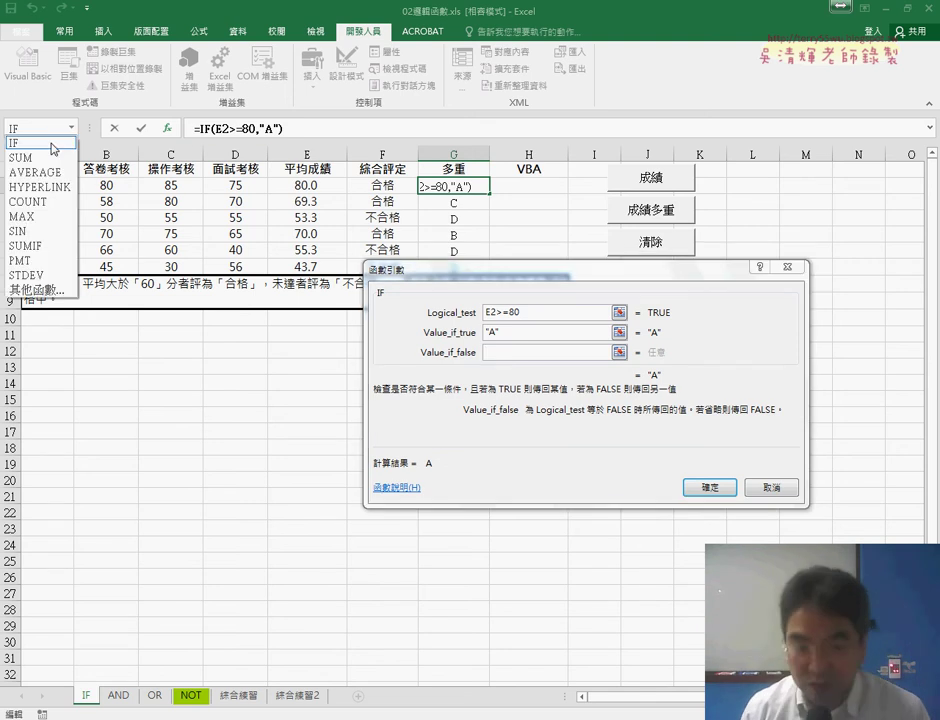
{"action": "left_click", "coordinate": [53, 144]}
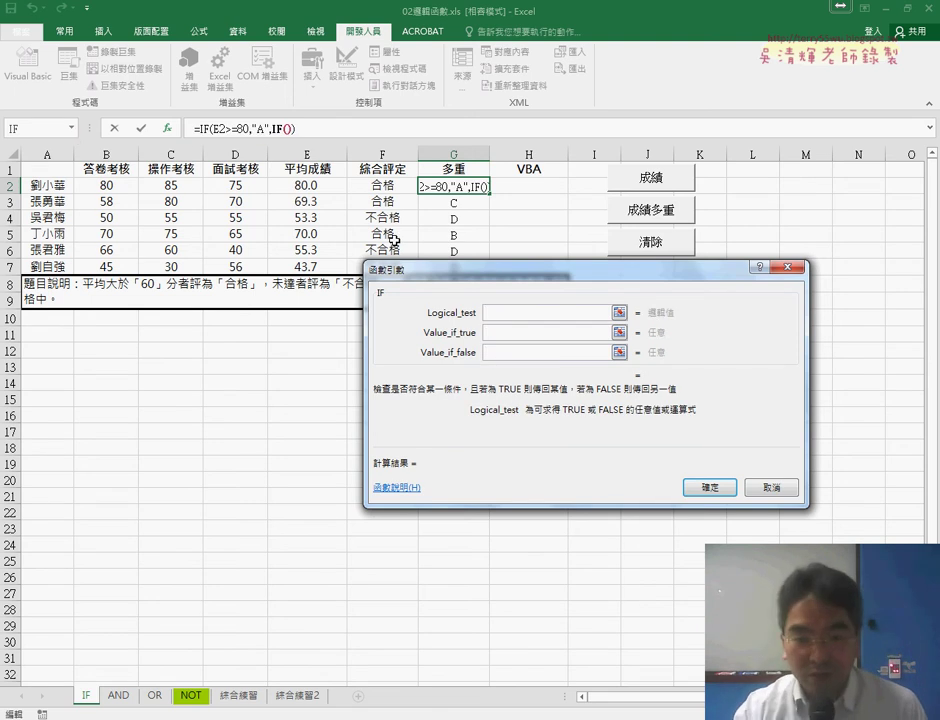
{"action": "left_click", "coordinate": [328, 187]}
{"action": "type", "text": ">"}
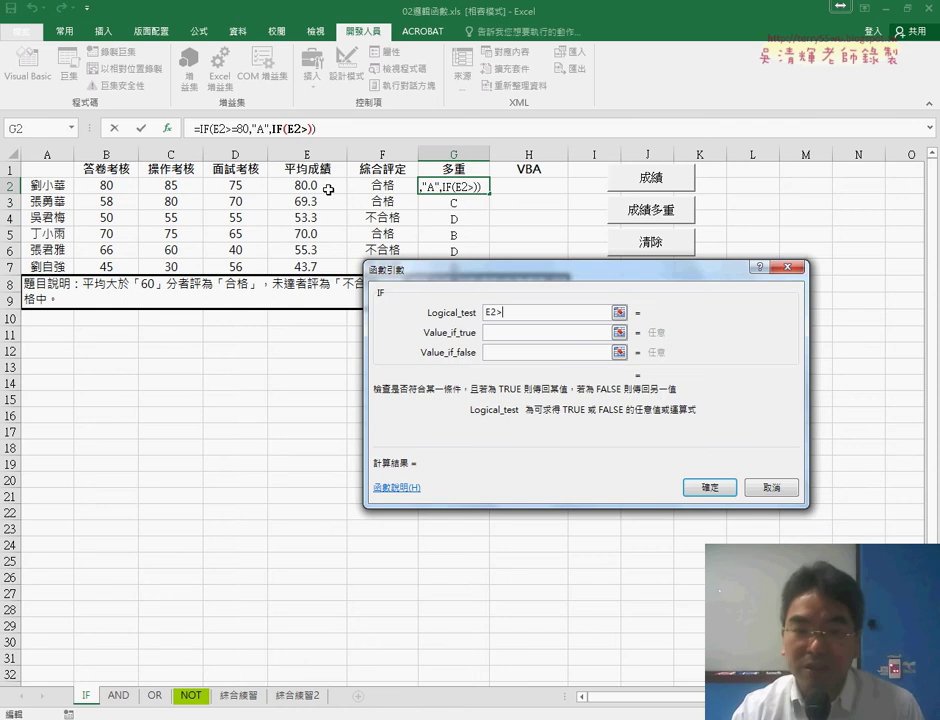
{"action": "type", "text": "=70"}
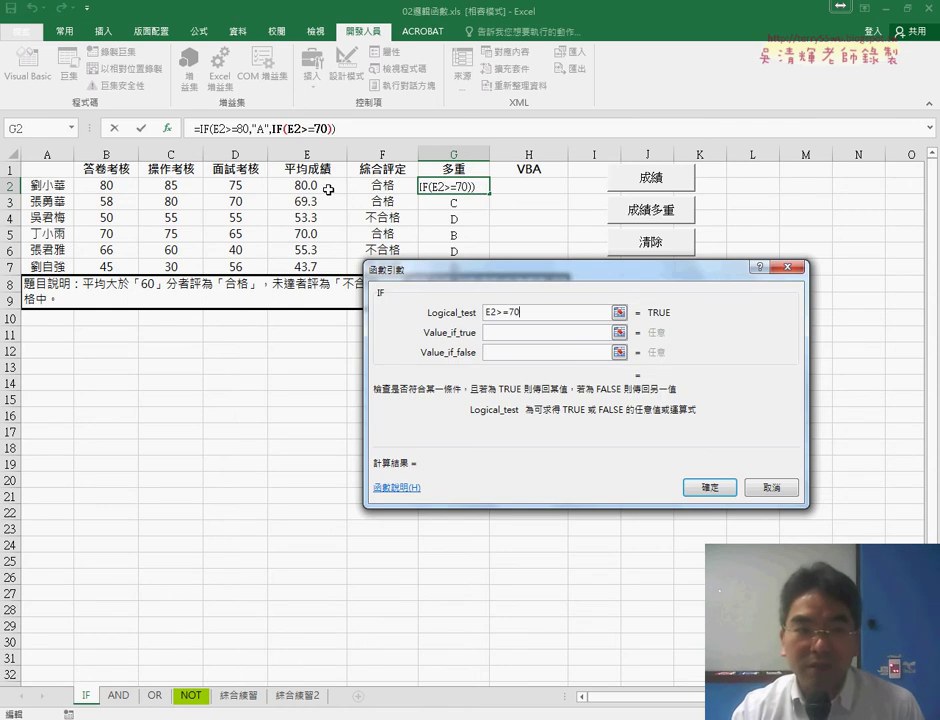
{"action": "left_click", "coordinate": [497, 333]}
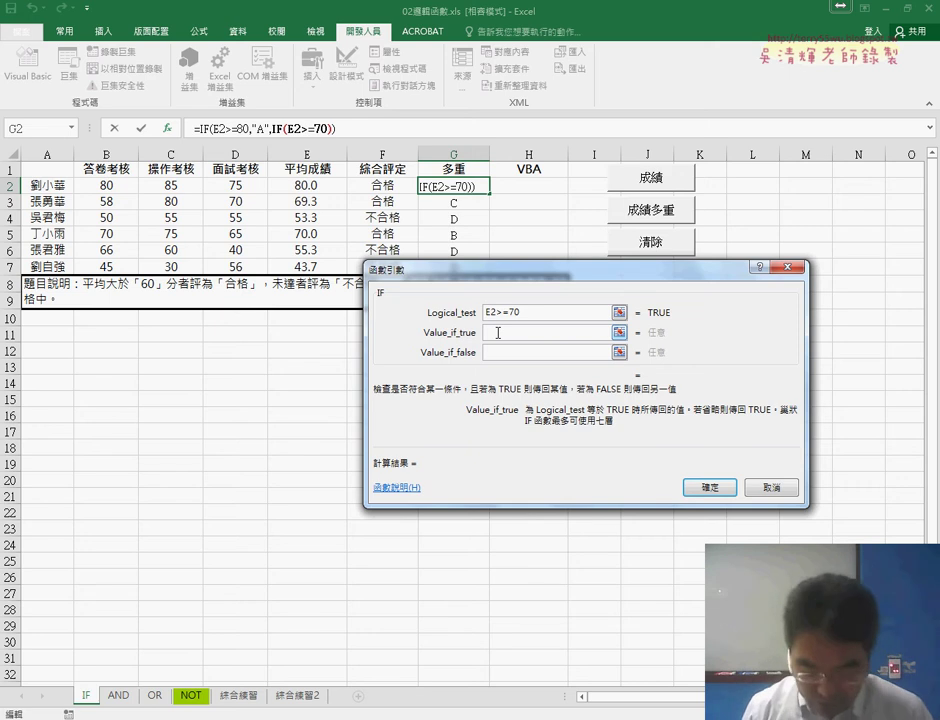
{"action": "type", "text": "B"}
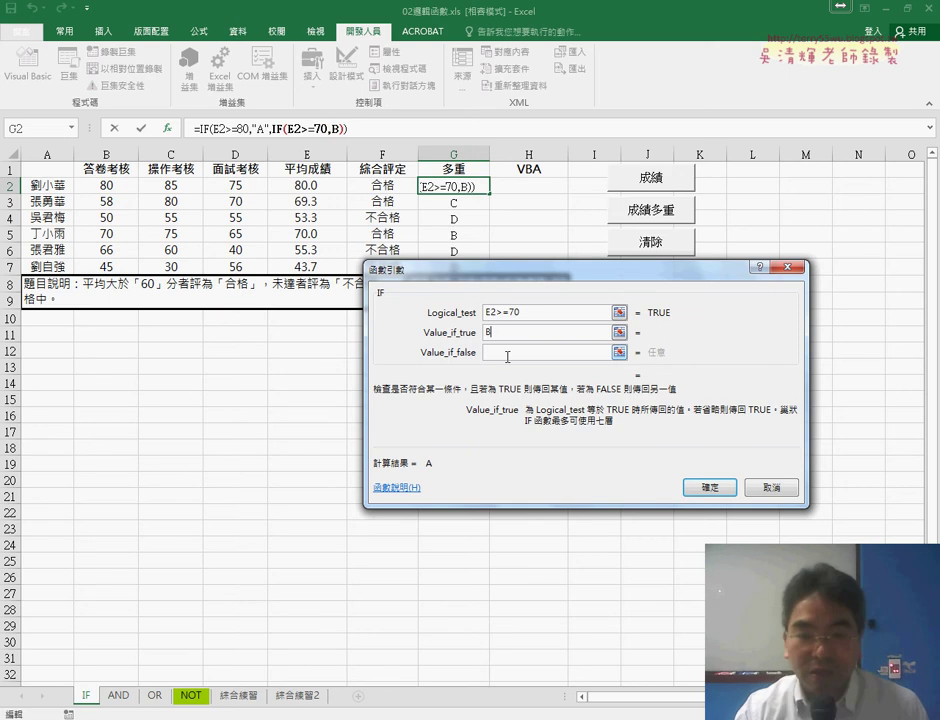
{"action": "left_click", "coordinate": [507, 352]}
Nest a third IF, E2>=60 giving "C" else "D", and commit the grade formula.
{"action": "left_click", "coordinate": [71, 128]}
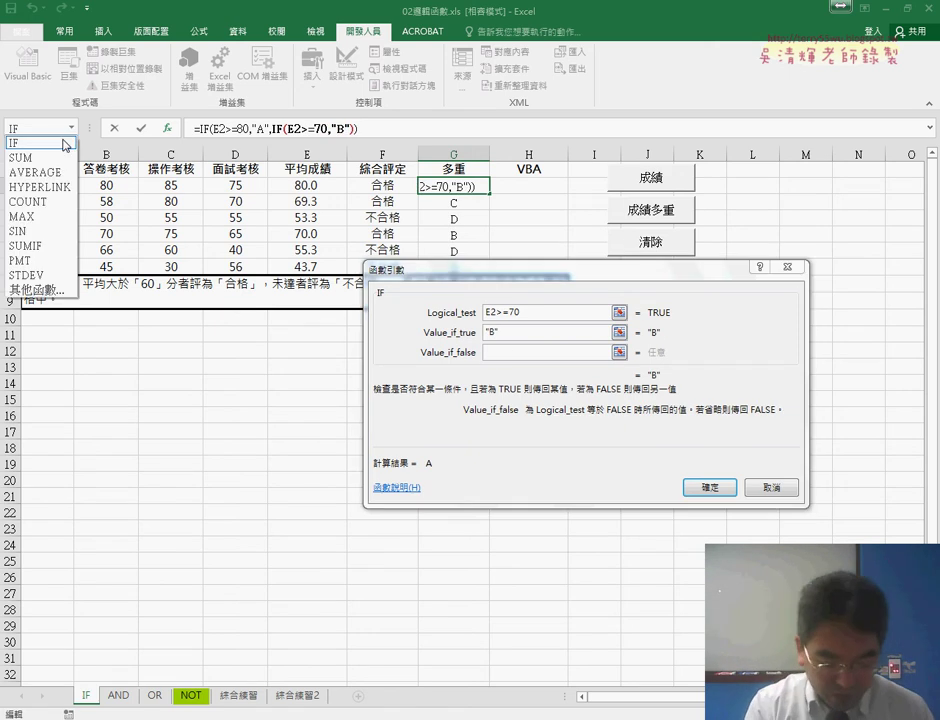
{"action": "left_click", "coordinate": [40, 143]}
{"action": "left_click", "coordinate": [304, 187]}
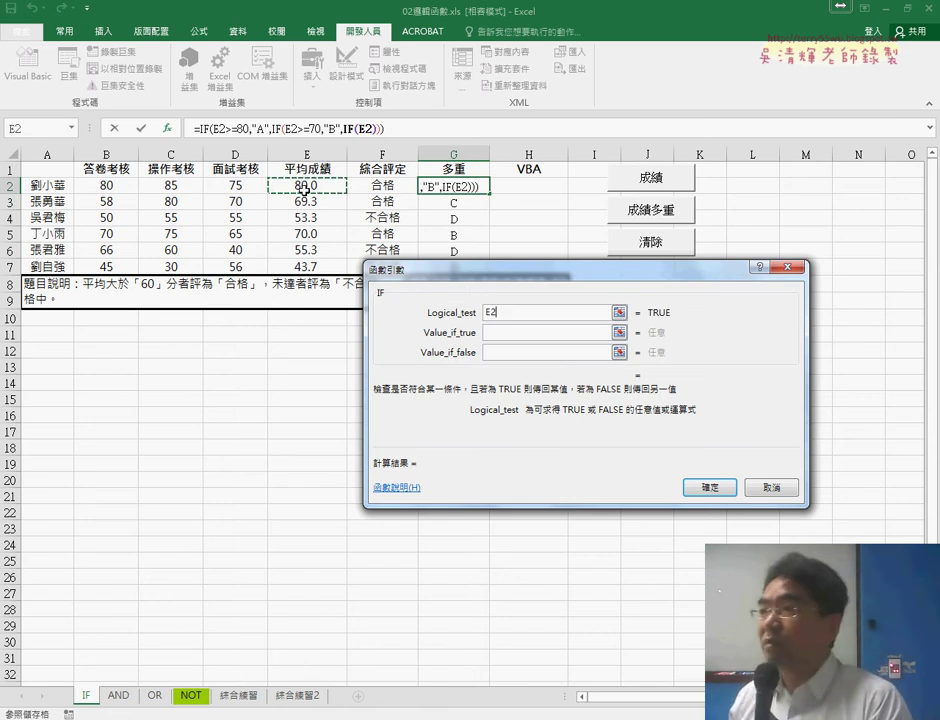
{"action": "type", "text": ">=6"}
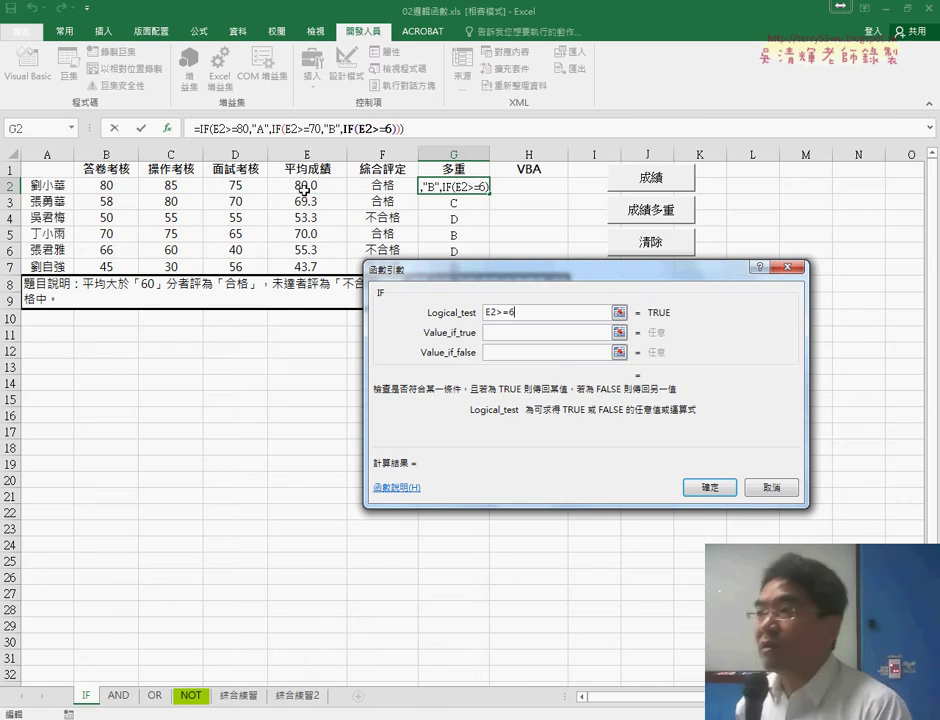
{"action": "type", "text": "0"}
{"action": "left_click", "coordinate": [527, 333]}
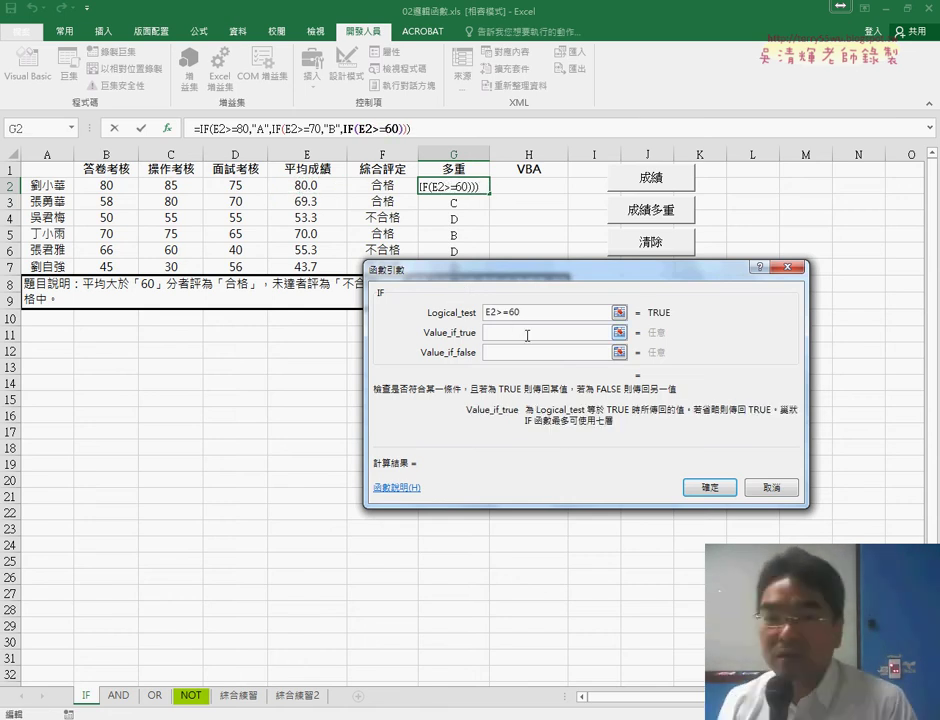
{"action": "type", "text": "\"C\""}
{"action": "key", "text": "Tab"}
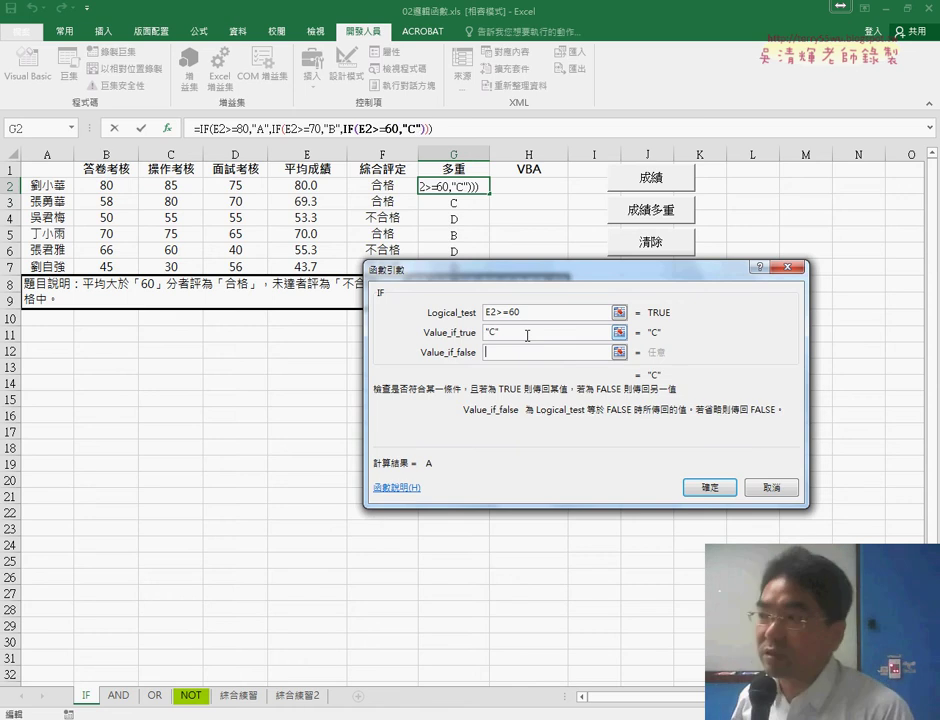
{"action": "type", "text": "D"}
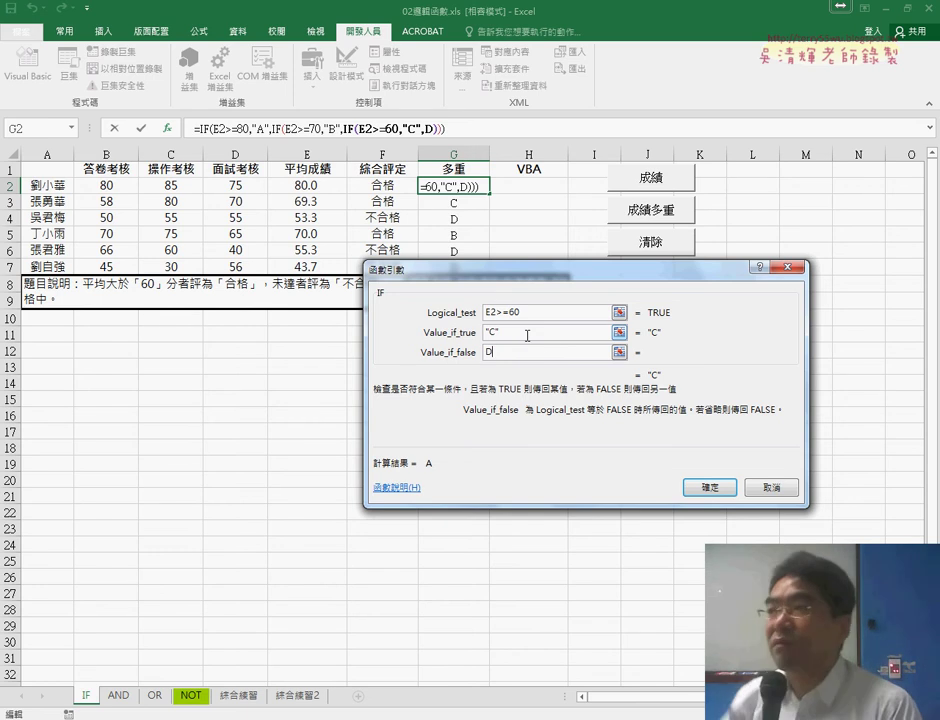
{"action": "left_click", "coordinate": [545, 333]}
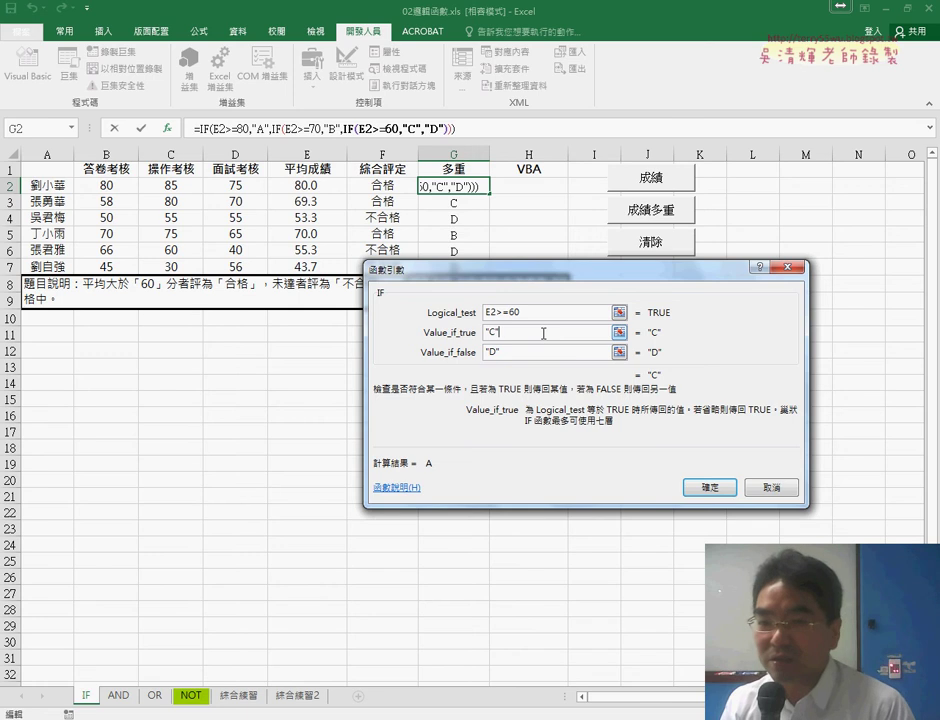
{"action": "left_click", "coordinate": [711, 487]}
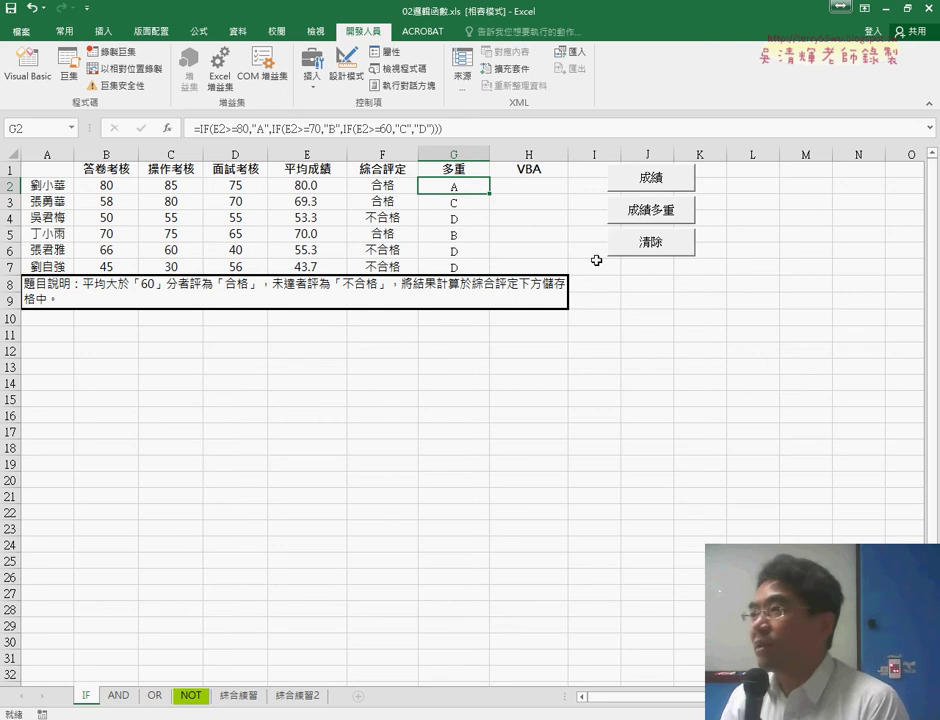
{"action": "left_click", "coordinate": [535, 190]}
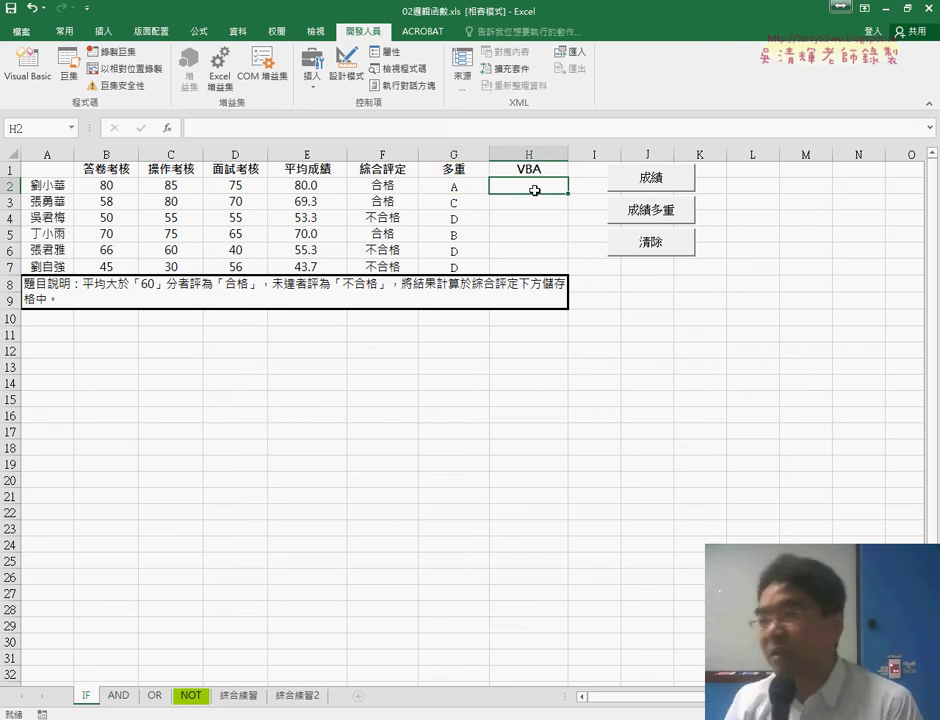
{"action": "left_click", "coordinate": [658, 186]}
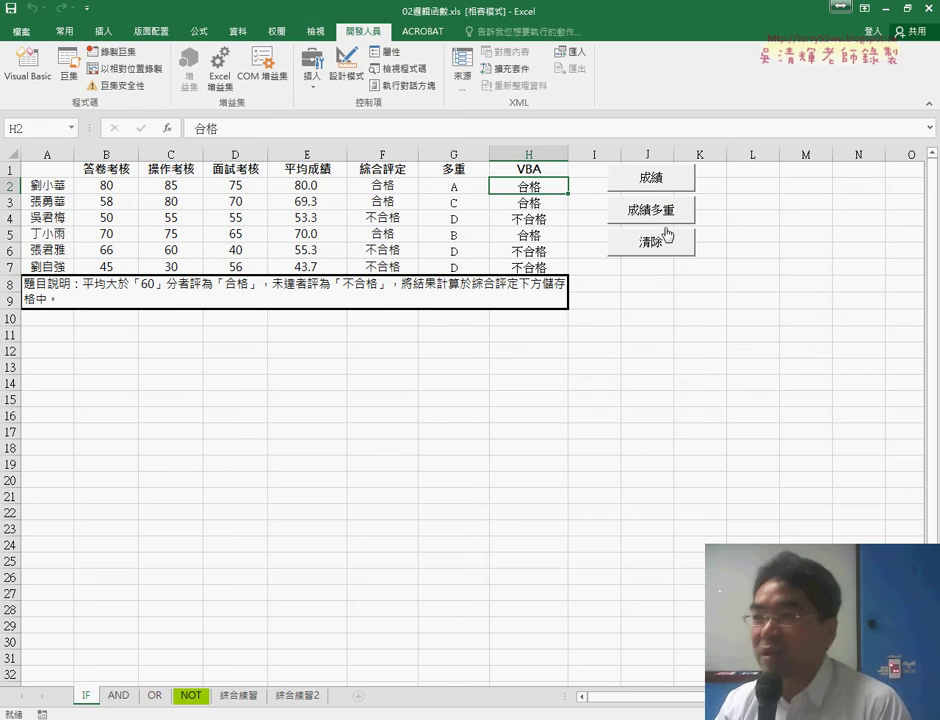
{"action": "left_click", "coordinate": [664, 217]}
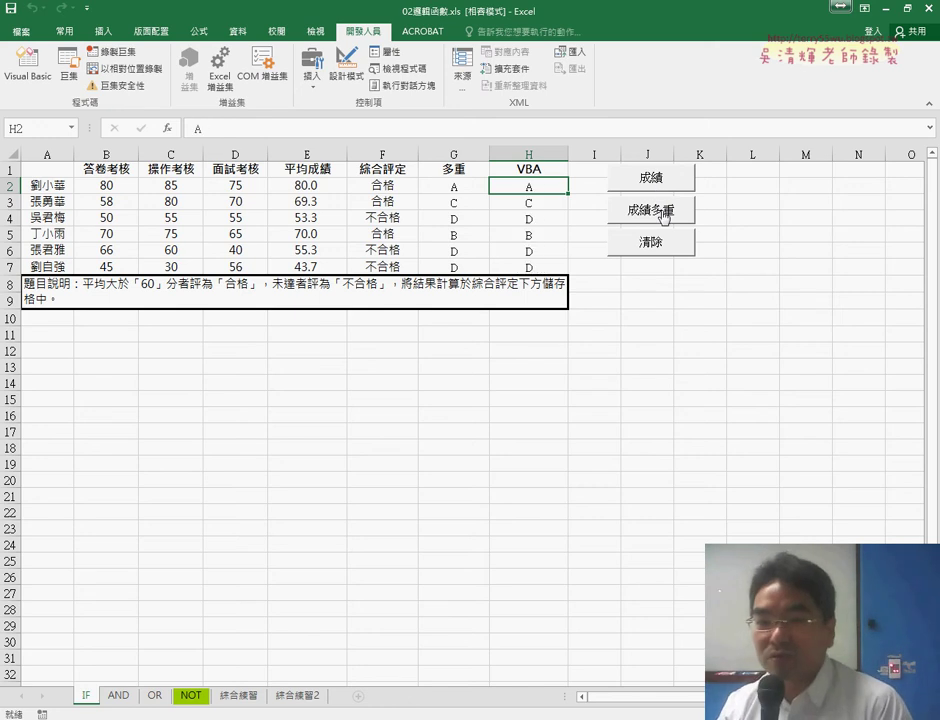
{"action": "left_click", "coordinate": [663, 250]}
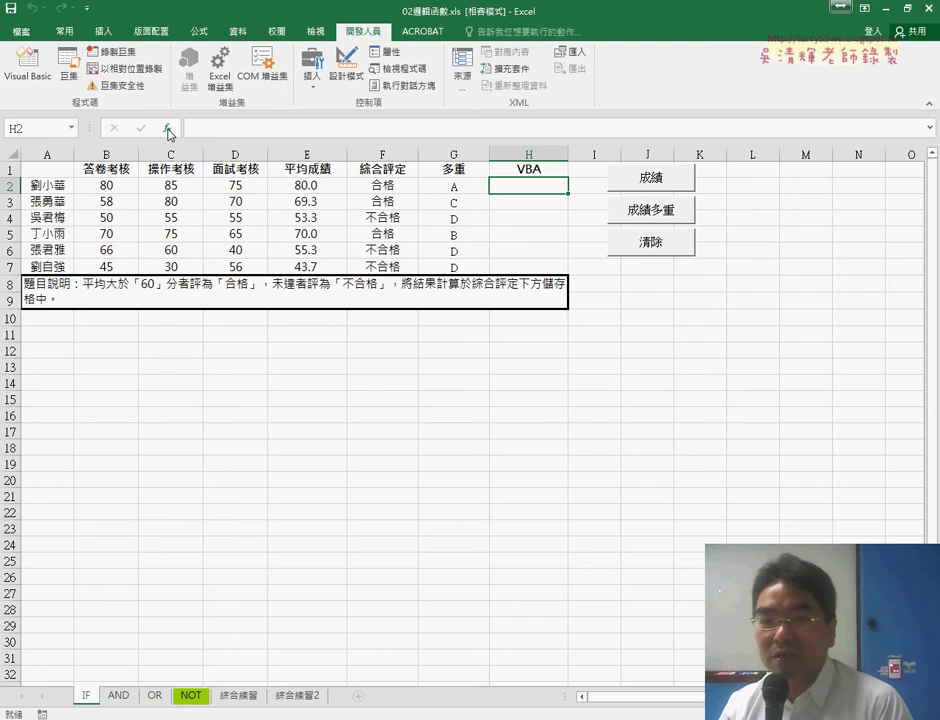
For H2, pick the 成績函數 function from the User Defined category.
{"action": "left_click", "coordinate": [167, 129]}
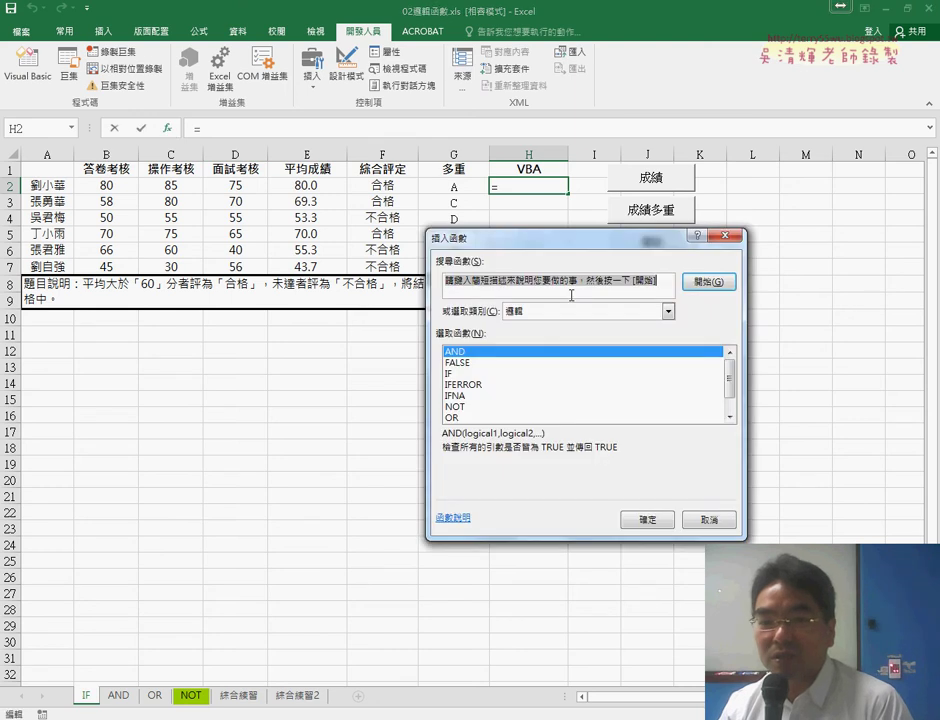
{"action": "left_click", "coordinate": [585, 311]}
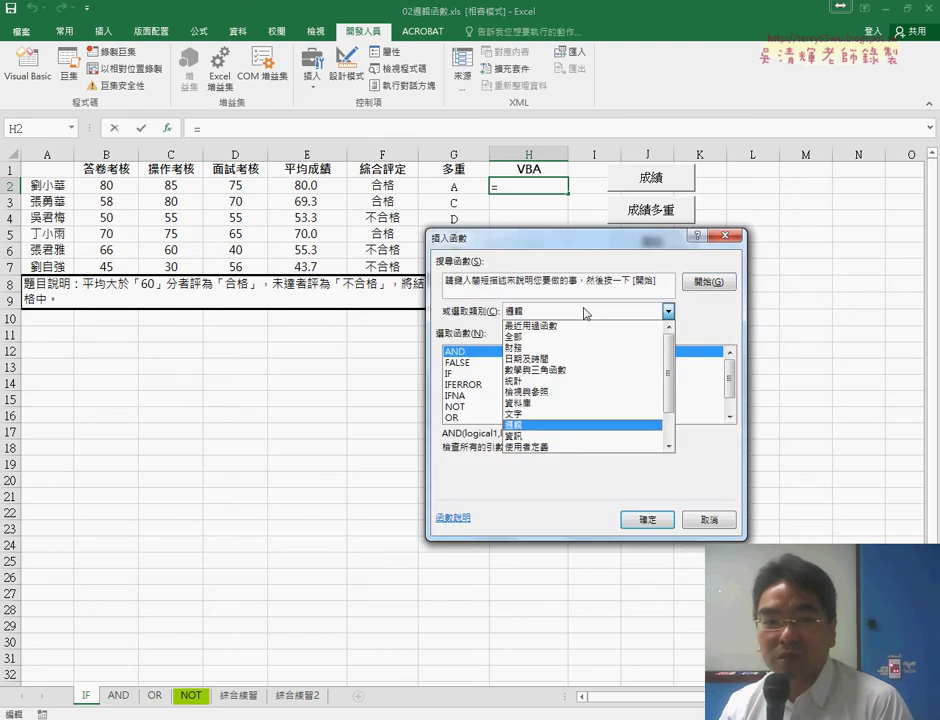
{"action": "left_click", "coordinate": [555, 447]}
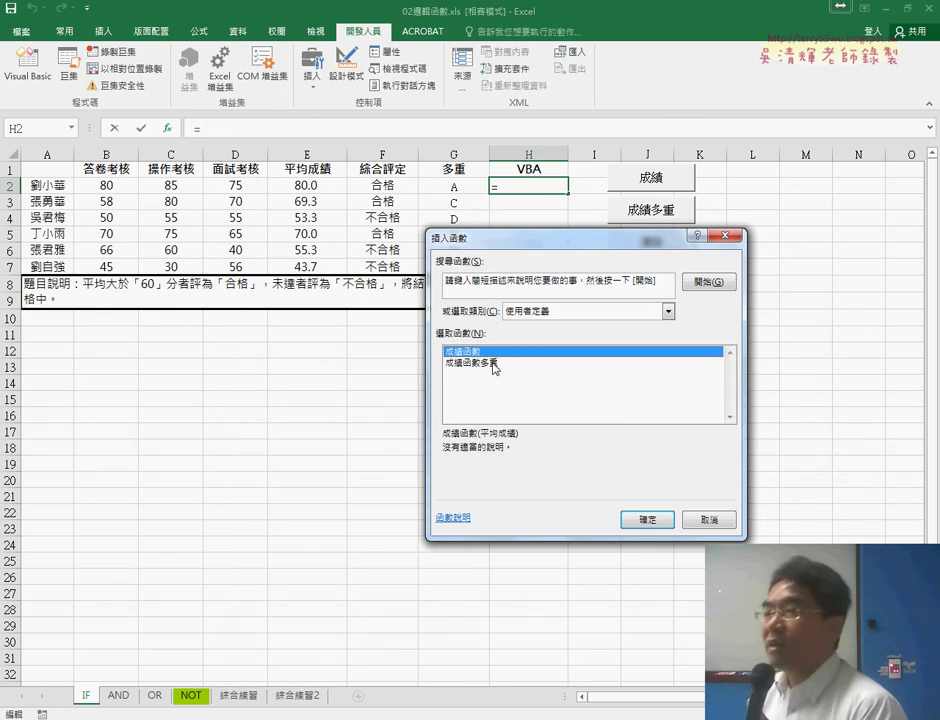
{"action": "left_click", "coordinate": [494, 364]}
{"action": "left_click", "coordinate": [465, 351]}
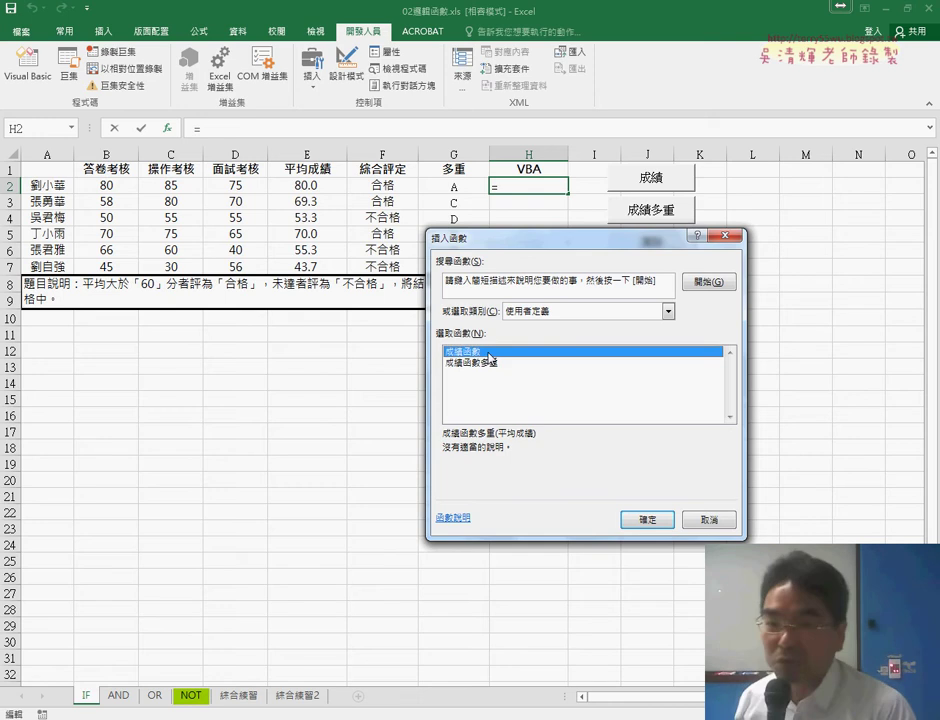
{"action": "left_click", "coordinate": [663, 523]}
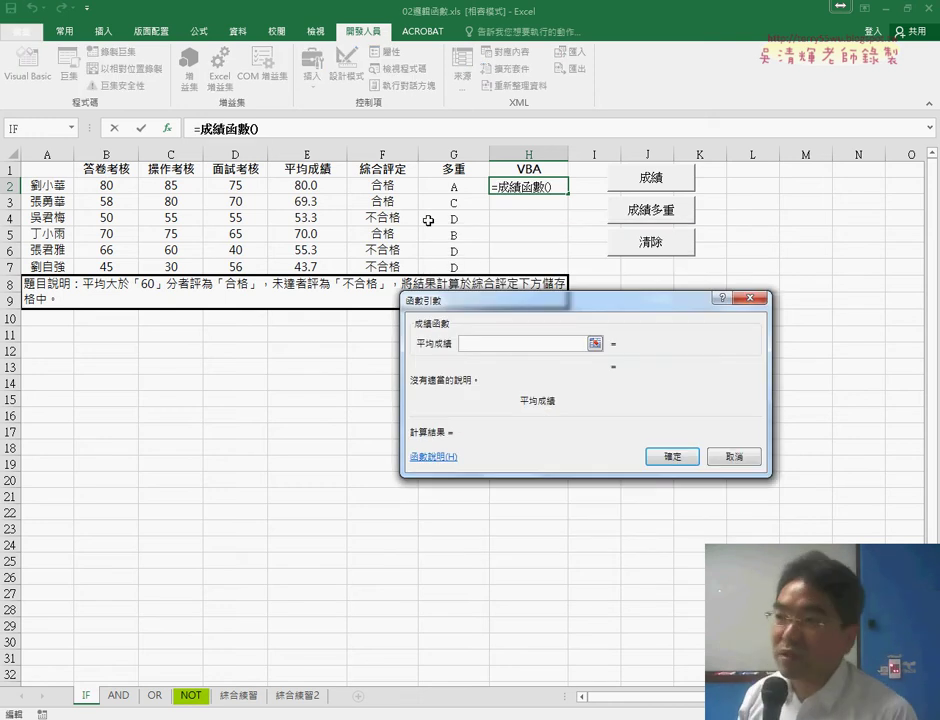
Use E2 as its argument, fill H2 down to H7, then empty column H with 清除.
{"action": "left_click", "coordinate": [314, 186]}
{"action": "left_click", "coordinate": [672, 456]}
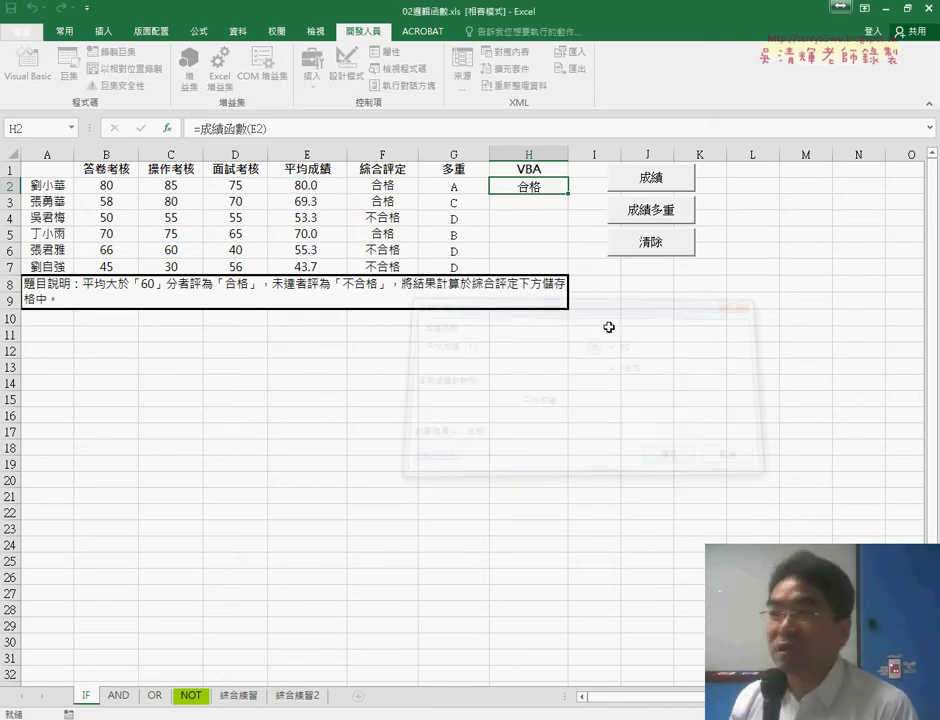
{"action": "left_click_drag", "start_coordinate": [565, 197], "coordinate": [565, 268]}
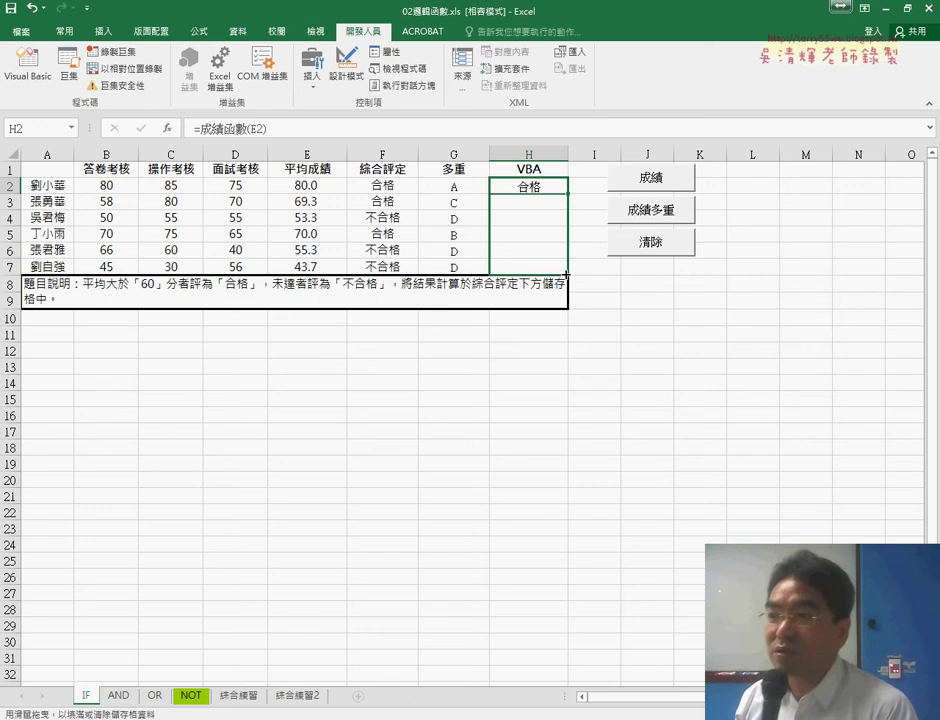
{"action": "left_click", "coordinate": [652, 242]}
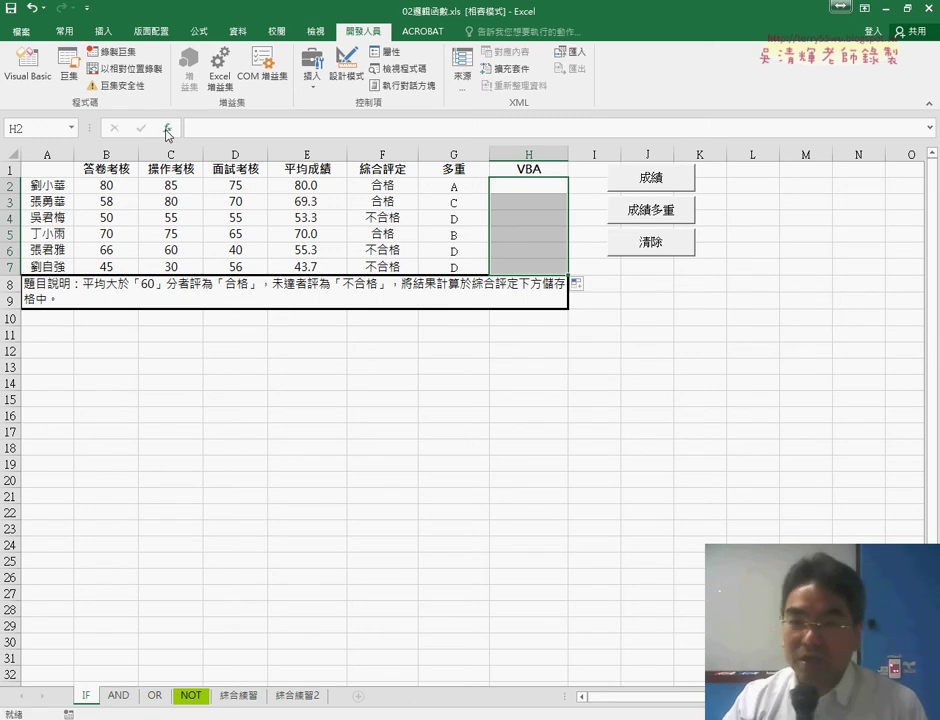
Enter =成績函數多重(E2) in H2 and fill it down to H7.
{"action": "left_click", "coordinate": [167, 128]}
{"action": "left_click", "coordinate": [452, 363]}
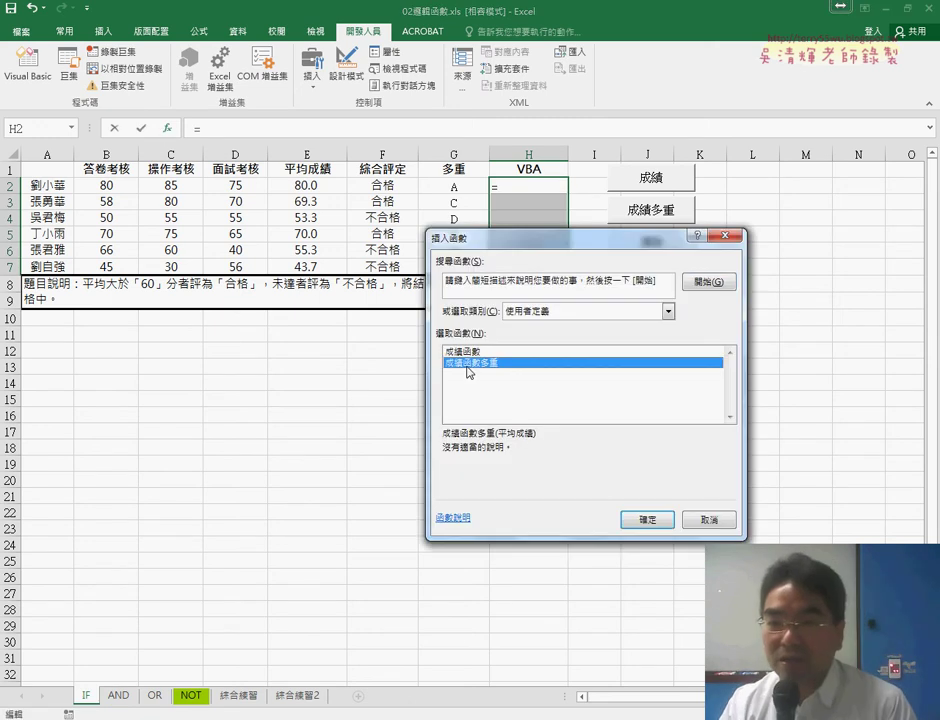
{"action": "left_click", "coordinate": [655, 521]}
{"action": "left_click", "coordinate": [308, 184]}
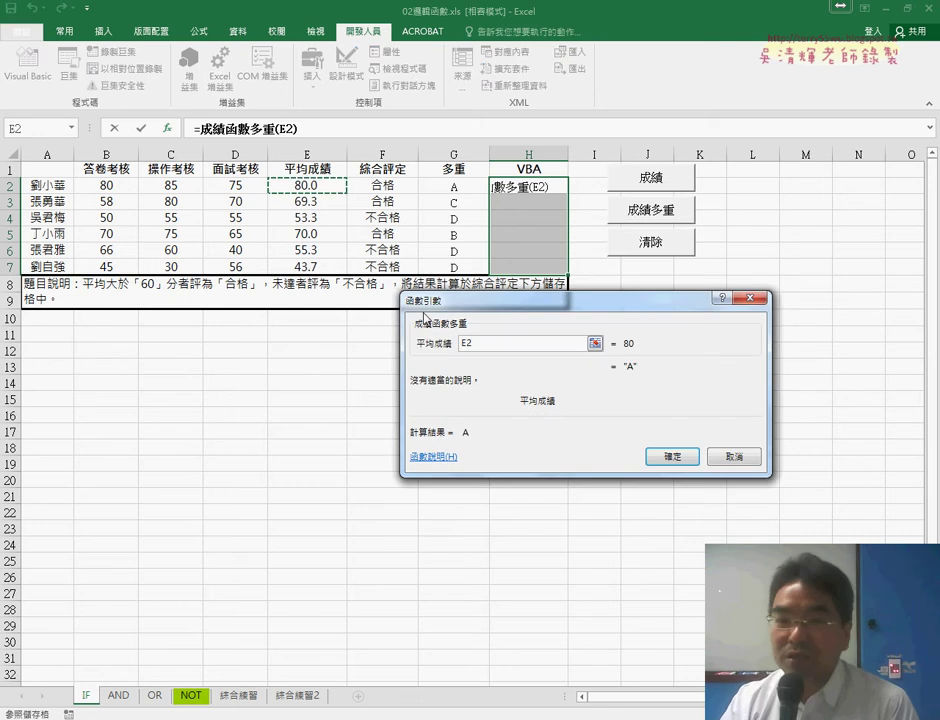
{"action": "left_click", "coordinate": [672, 456]}
{"action": "left_click", "coordinate": [535, 184]}
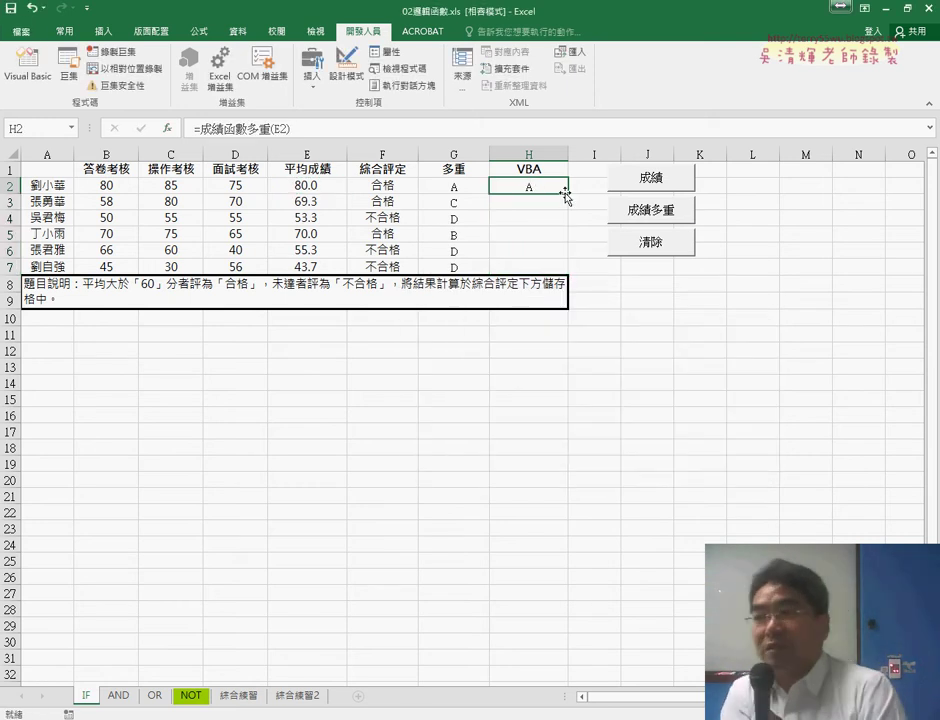
{"action": "left_click_drag", "start_coordinate": [567, 193], "coordinate": [568, 280]}
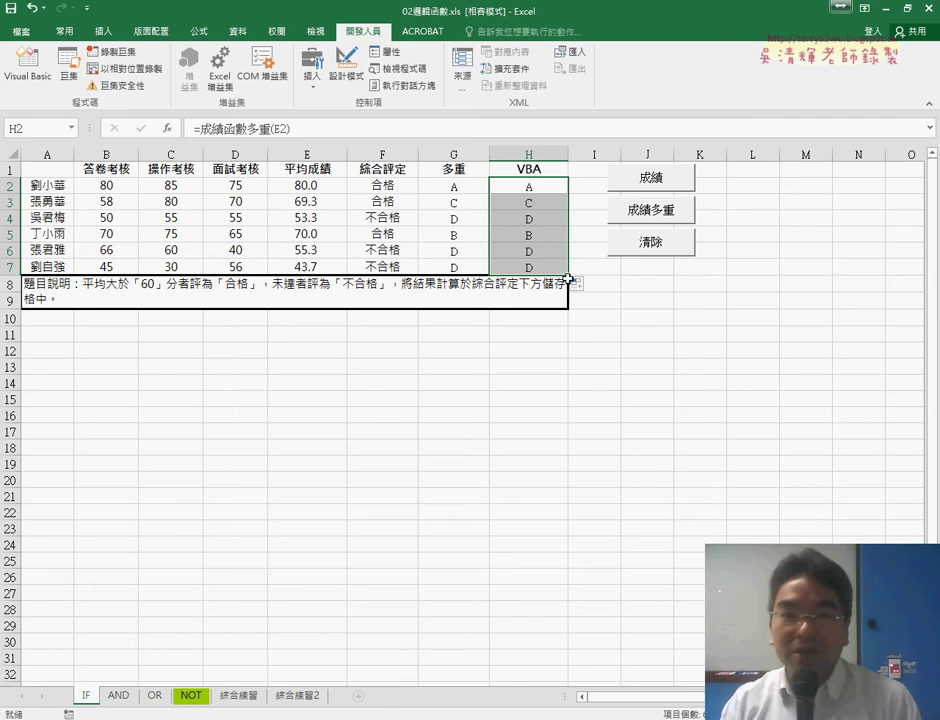
Empty H2:H7 with the 清除 button, then launch the Visual Basic editor.
{"action": "left_click", "coordinate": [690, 366]}
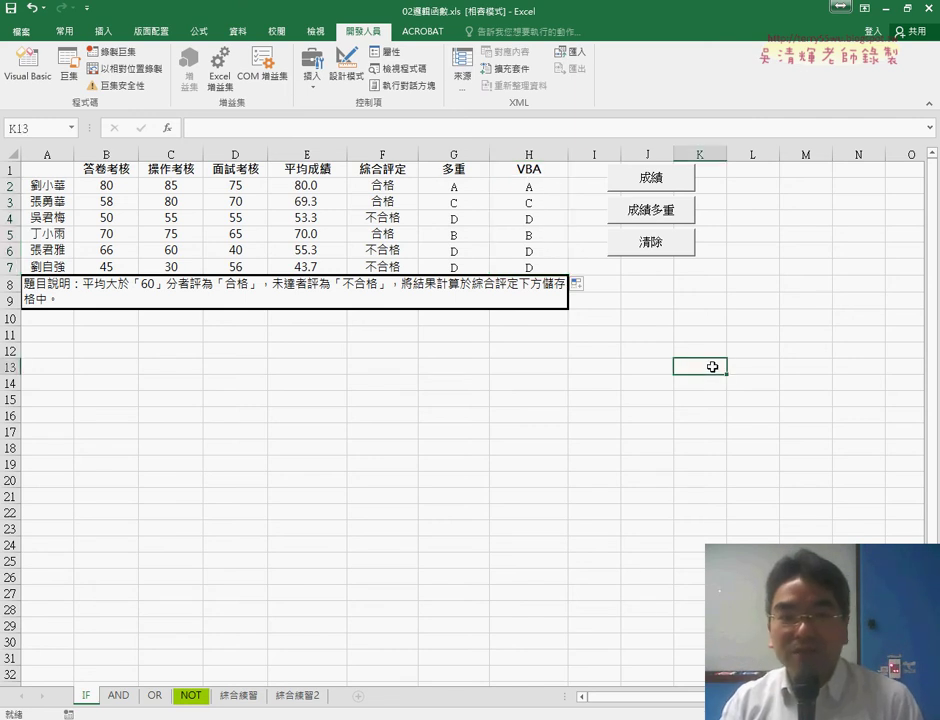
{"action": "left_click", "coordinate": [651, 242]}
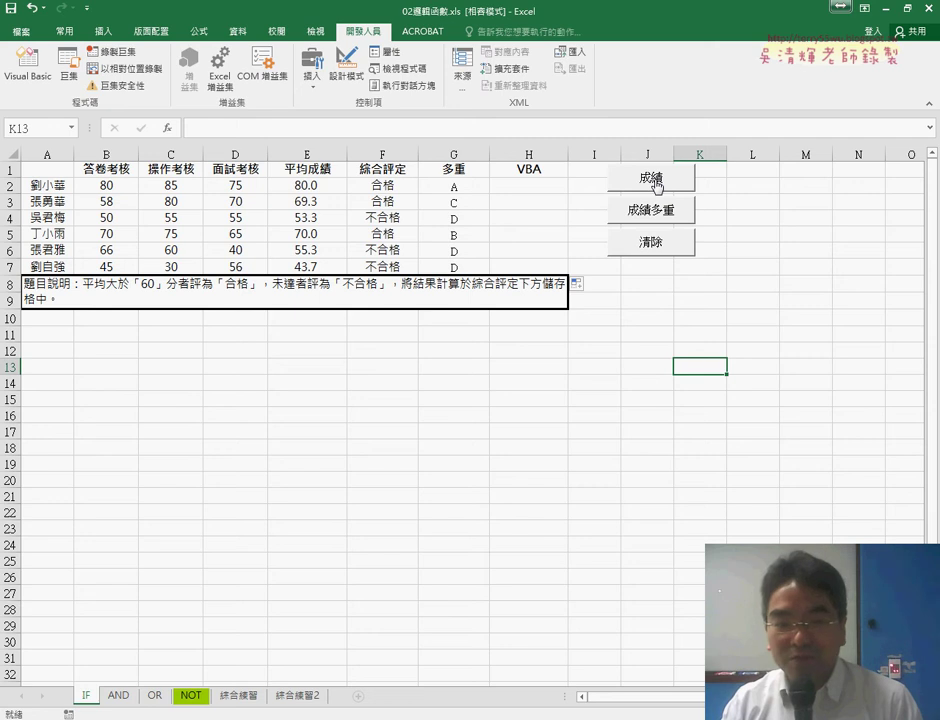
{"action": "left_click", "coordinate": [540, 187]}
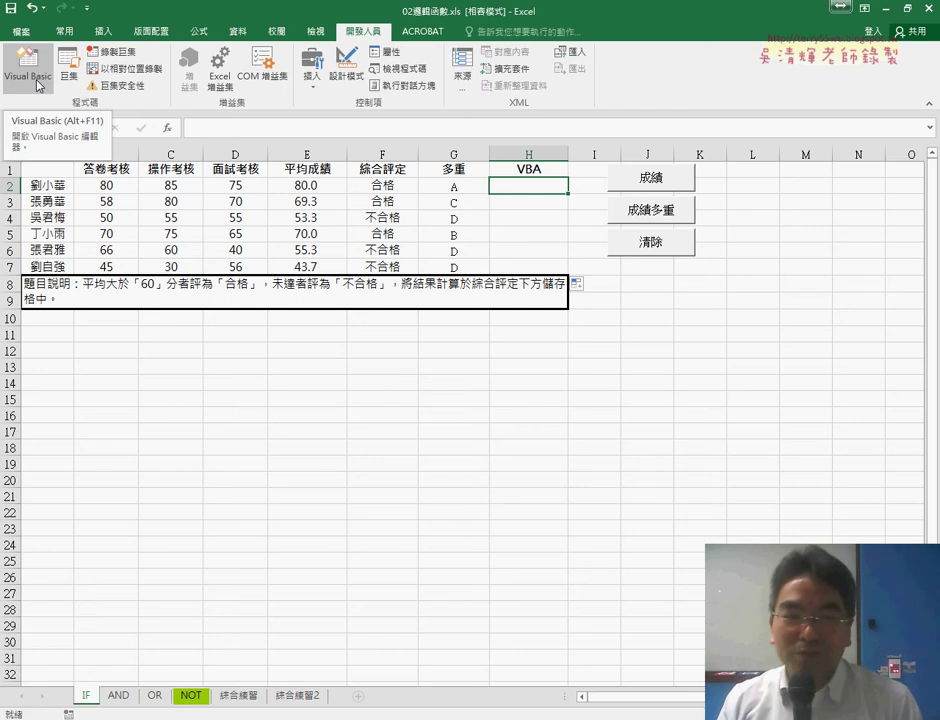
{"action": "left_click", "coordinate": [38, 85]}
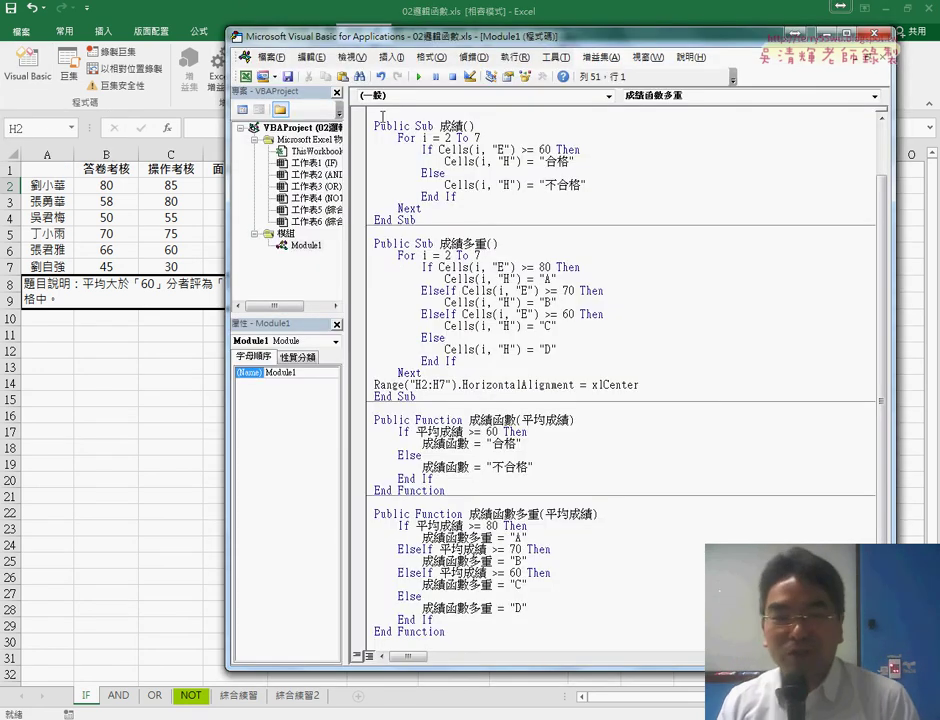
Delete all the grading and clearing code from Module1, leaving it empty.
{"action": "left_click_drag", "start_coordinate": [382, 117], "coordinate": [450, 640]}
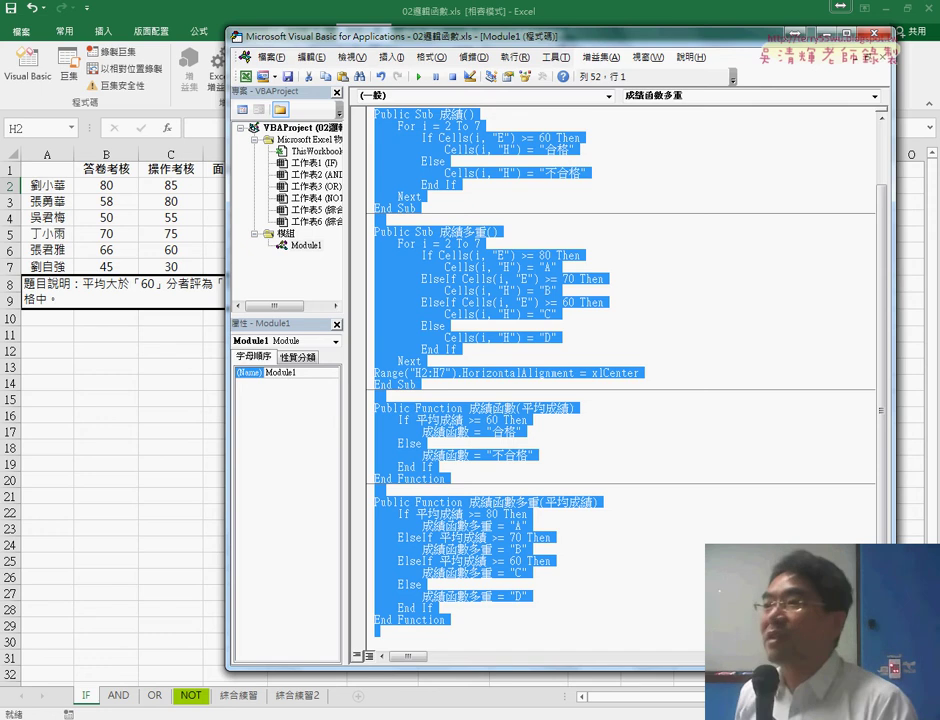
{"action": "type", "text": "Public Sub 清除()     For i = 2 To 7         Cells(i, \"H\") = \"\"     Next End Sub"}
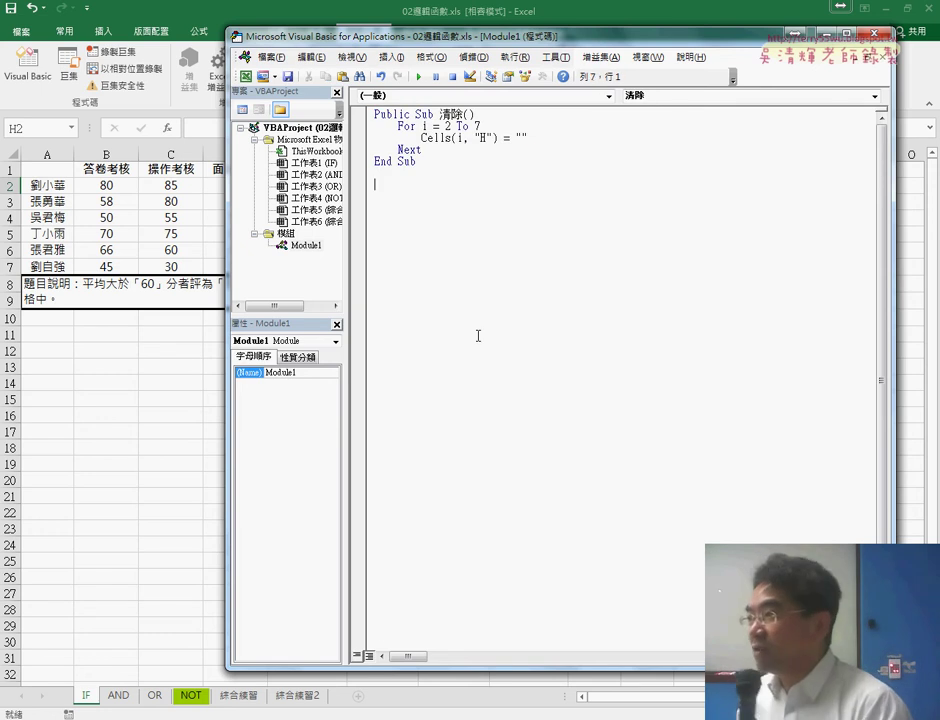
{"action": "left_click_drag", "start_coordinate": [478, 335], "coordinate": [374, 114]}
{"action": "key", "text": "Delete"}
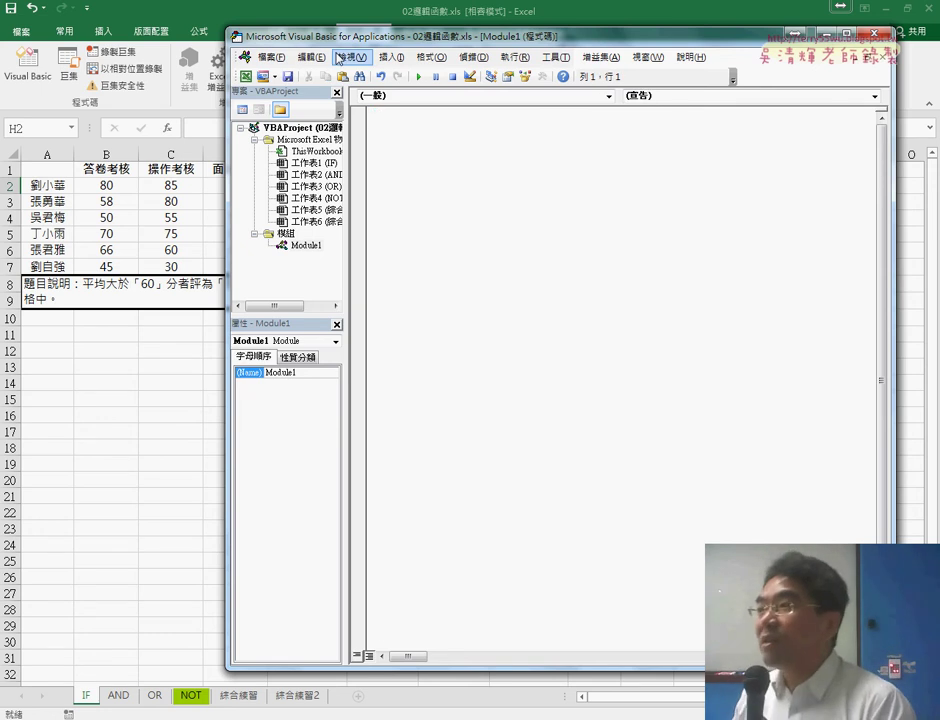
Remove Module1 from the project without exporting it.
{"action": "left_click_drag", "start_coordinate": [339, 36], "coordinate": [359, 109]}
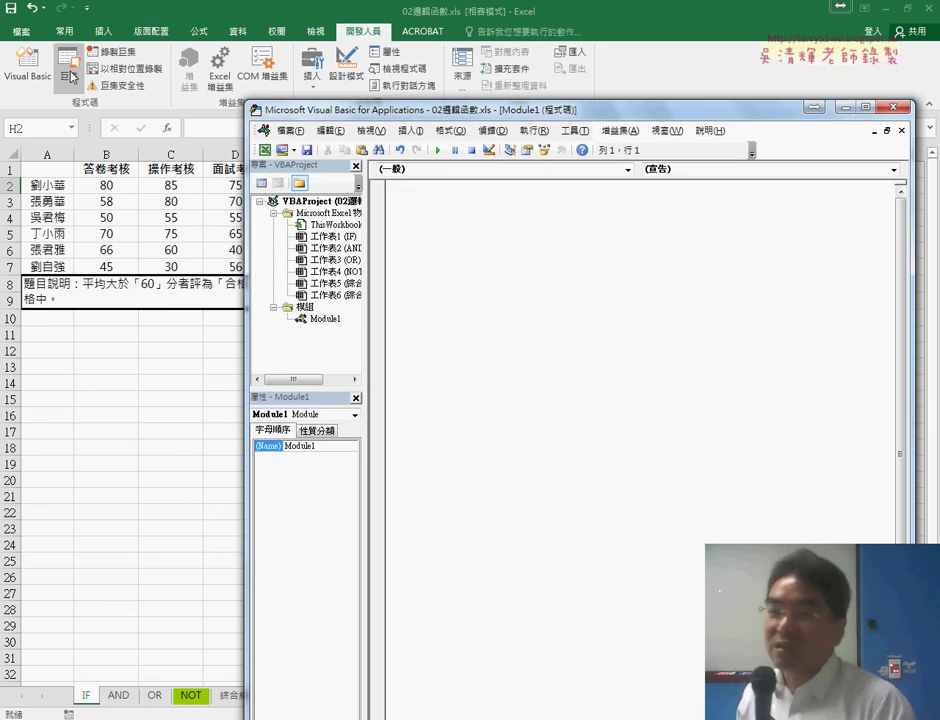
{"action": "left_click", "coordinate": [329, 325]}
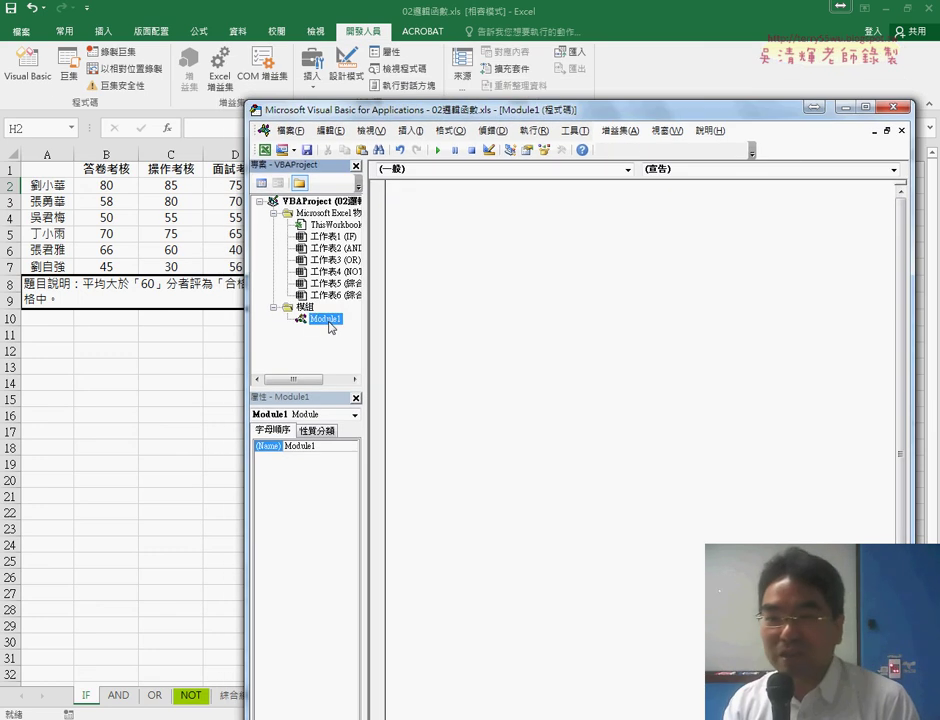
{"action": "right_click", "coordinate": [329, 325]}
{"action": "left_click", "coordinate": [382, 432]}
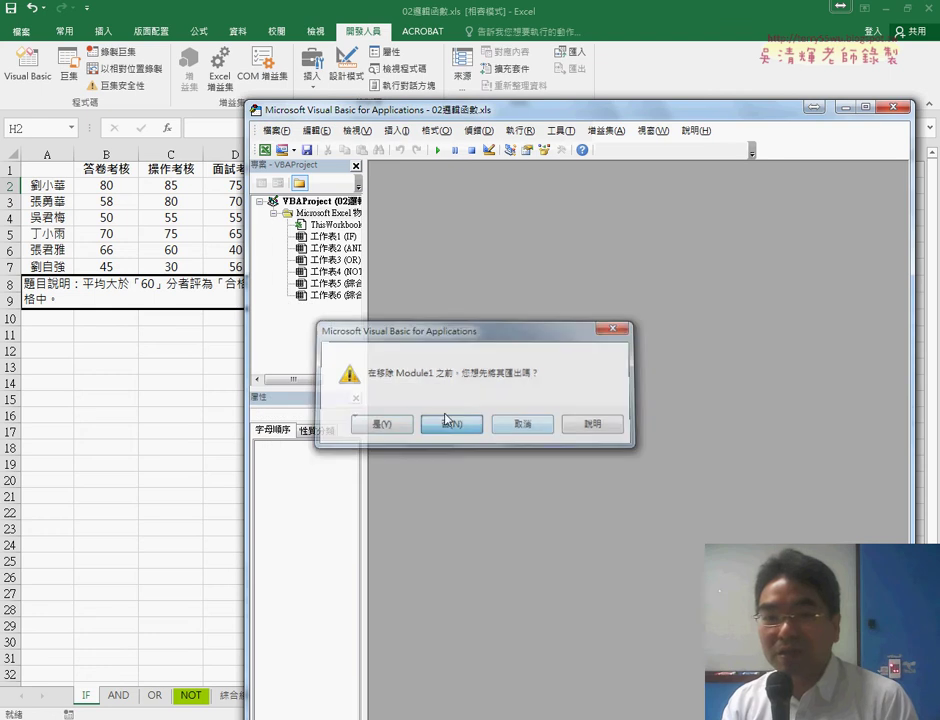
{"action": "left_click", "coordinate": [441, 420]}
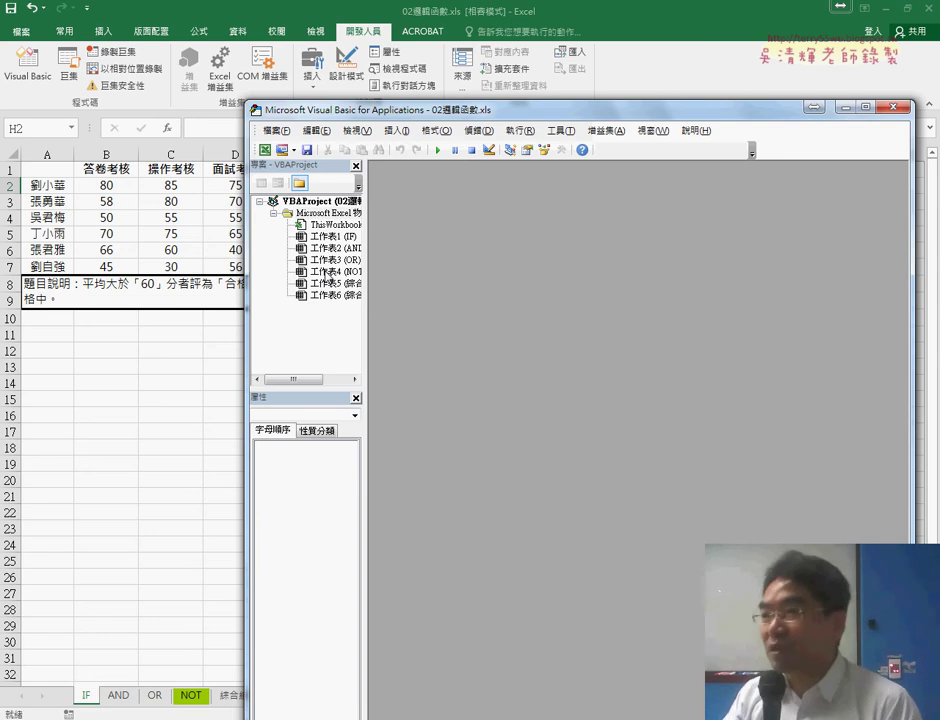
Inspect the IF sheet's code window, then widen the Project Explorer to show full names.
{"action": "left_click", "coordinate": [335, 272]}
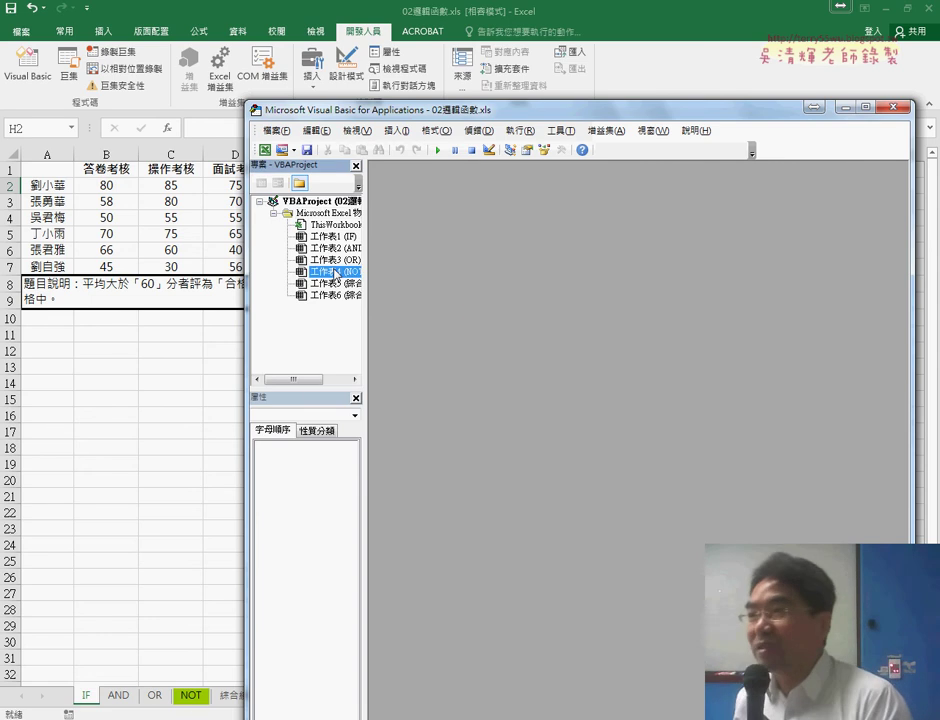
{"action": "right_click", "coordinate": [335, 272]}
{"action": "mouse_move", "coordinate": [375, 330]}
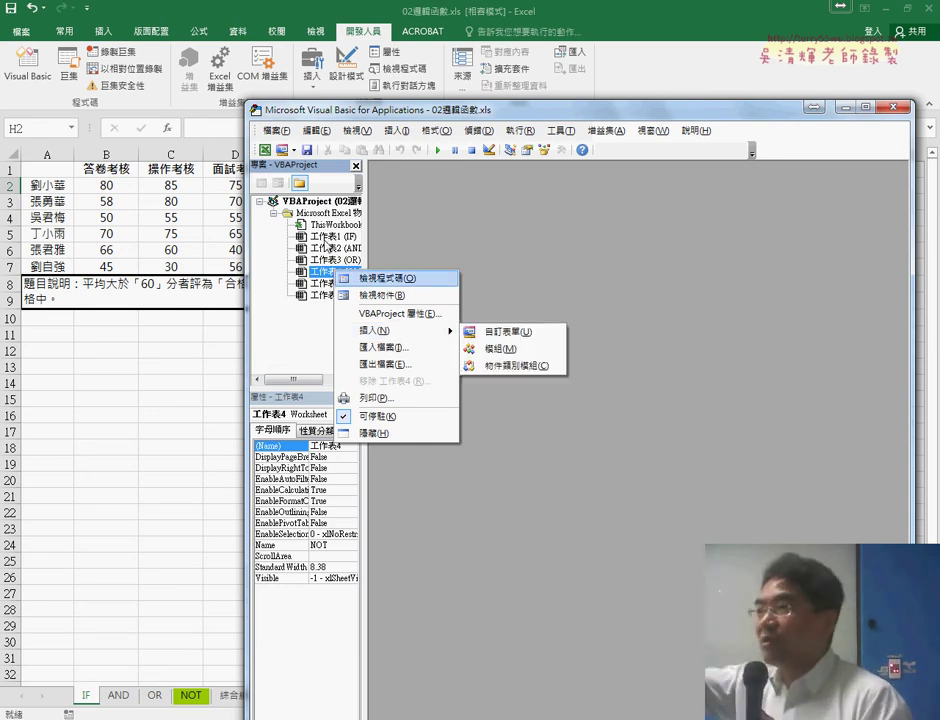
{"action": "double_click", "coordinate": [330, 237]}
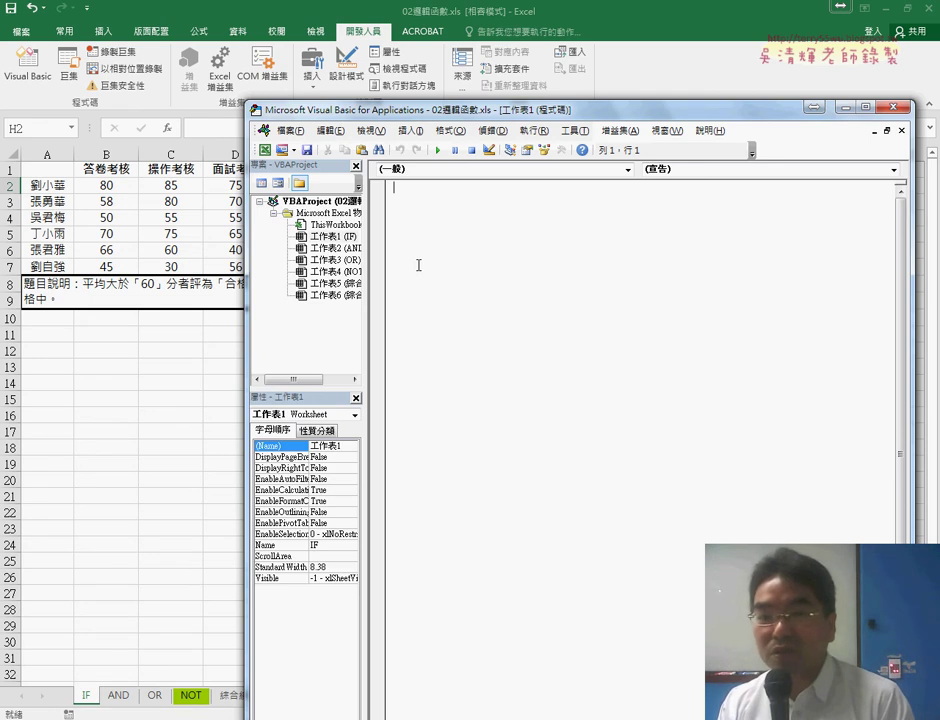
{"action": "left_click", "coordinate": [901, 131]}
{"action": "left_click", "coordinate": [332, 237]}
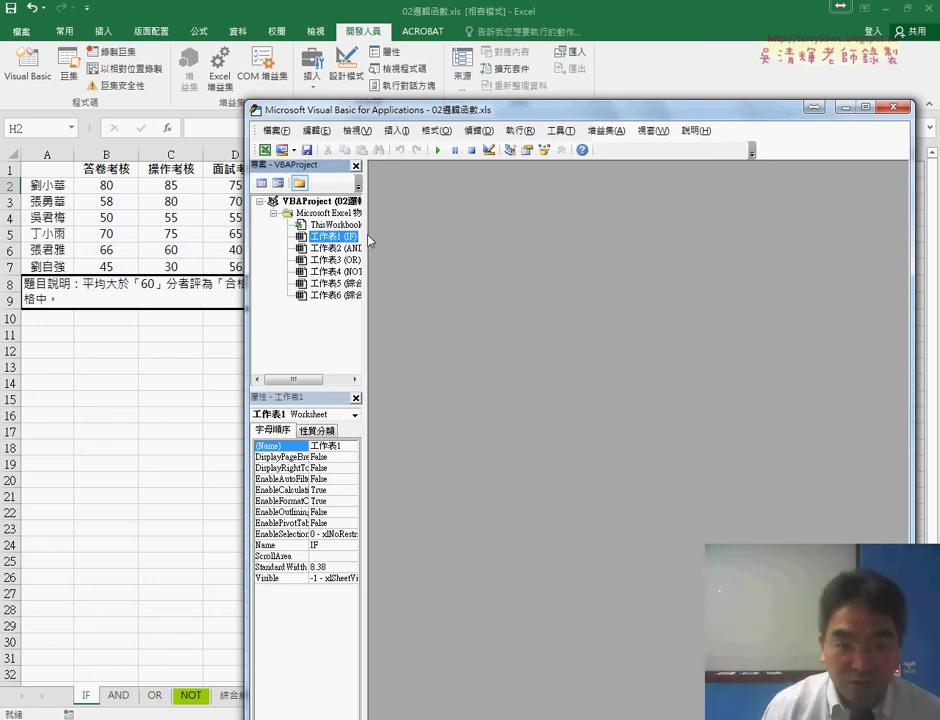
{"action": "left_click_drag", "start_coordinate": [369, 240], "coordinate": [406, 237]}
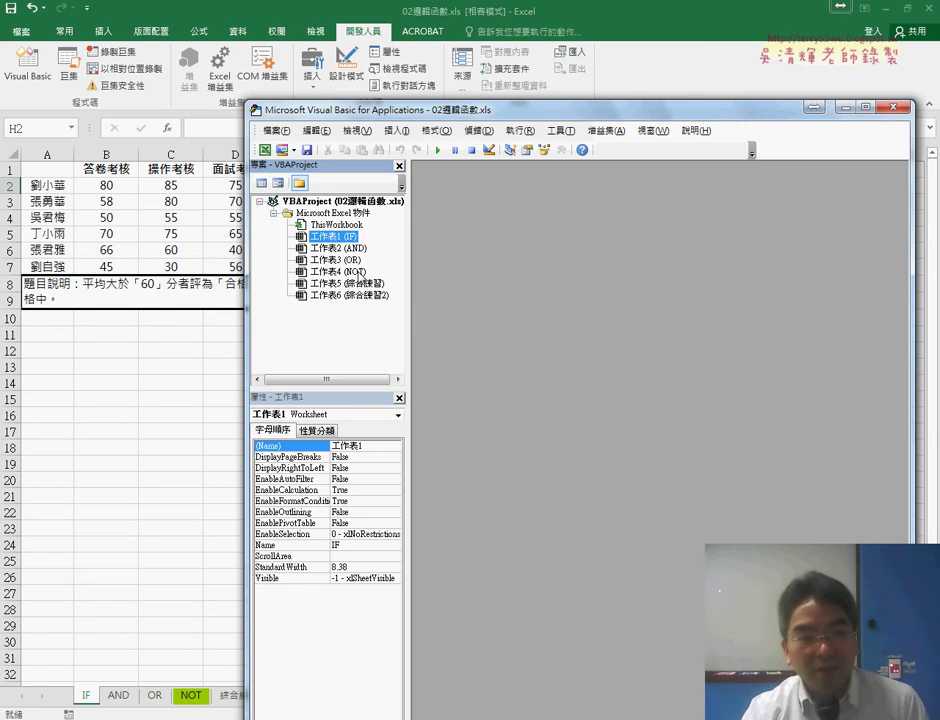
Insert a new Module1 from the OR sheet's context menu, then choose Insert > Procedure.
{"action": "right_click", "coordinate": [362, 259]}
{"action": "mouse_move", "coordinate": [410, 317]}
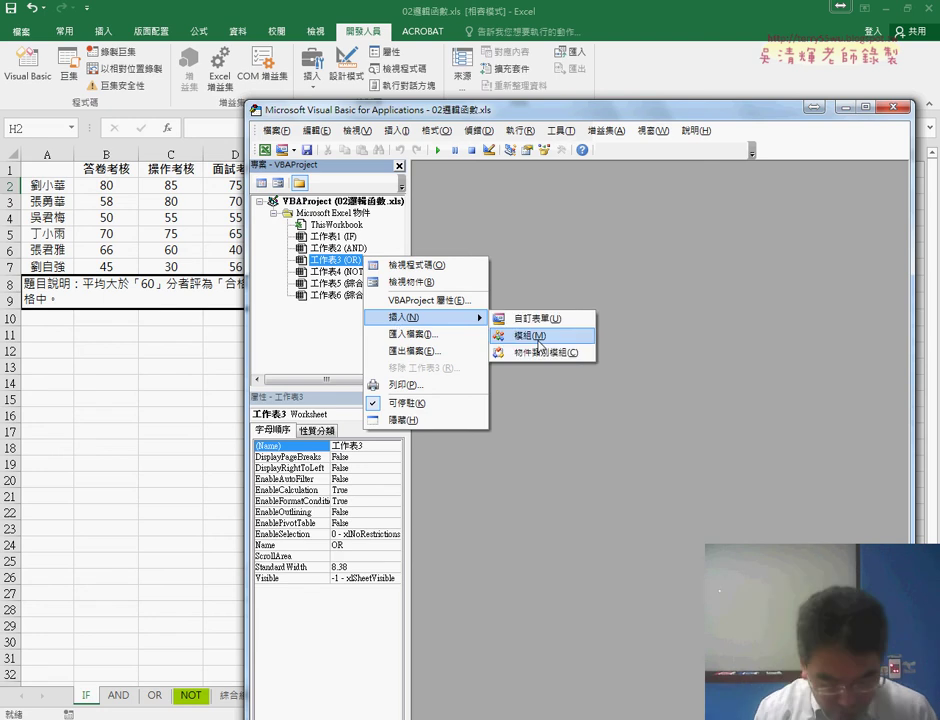
{"action": "left_click", "coordinate": [530, 335]}
{"action": "left_click_drag", "start_coordinate": [445, 109], "coordinate": [445, 246]}
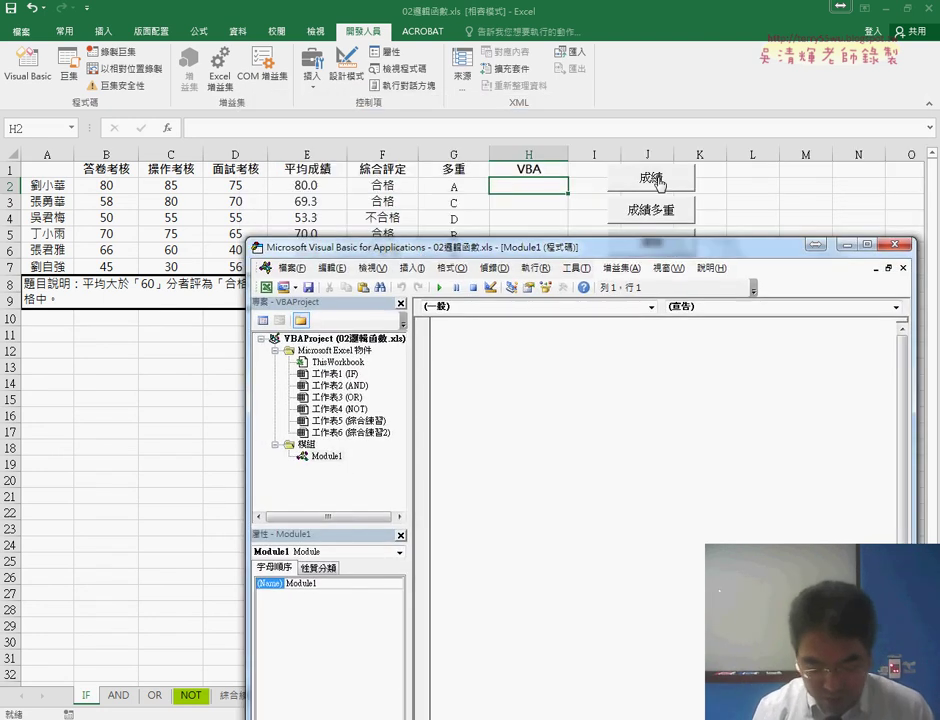
{"action": "left_click", "coordinate": [411, 268]}
{"action": "left_click", "coordinate": [428, 281]}
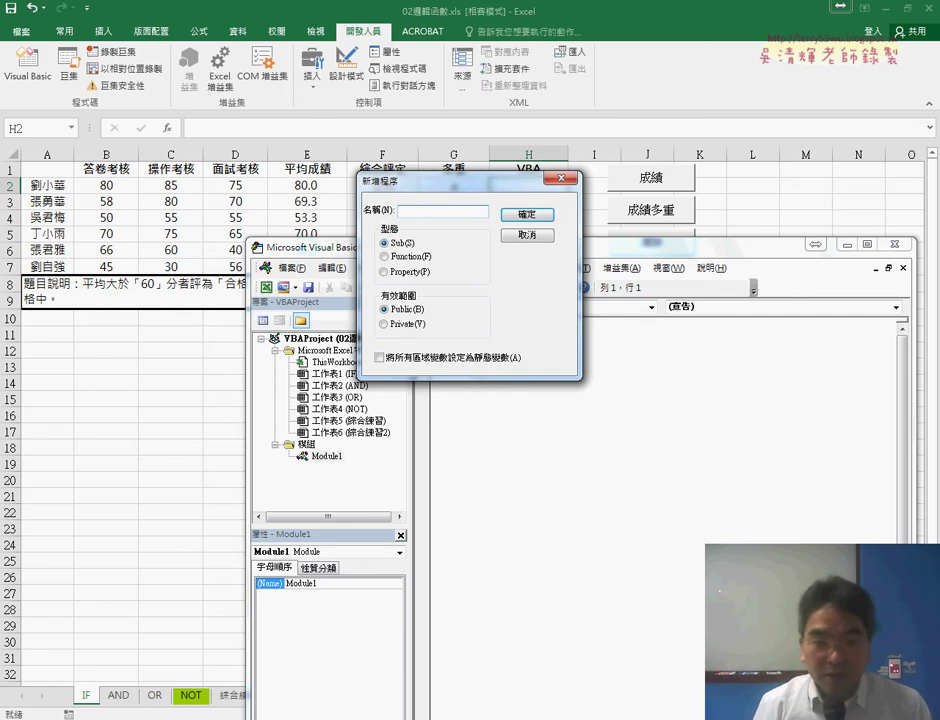
Name the procedure 成績, keep Type Sub and Scope Public, and create it.
{"action": "type", "text": "t/"}
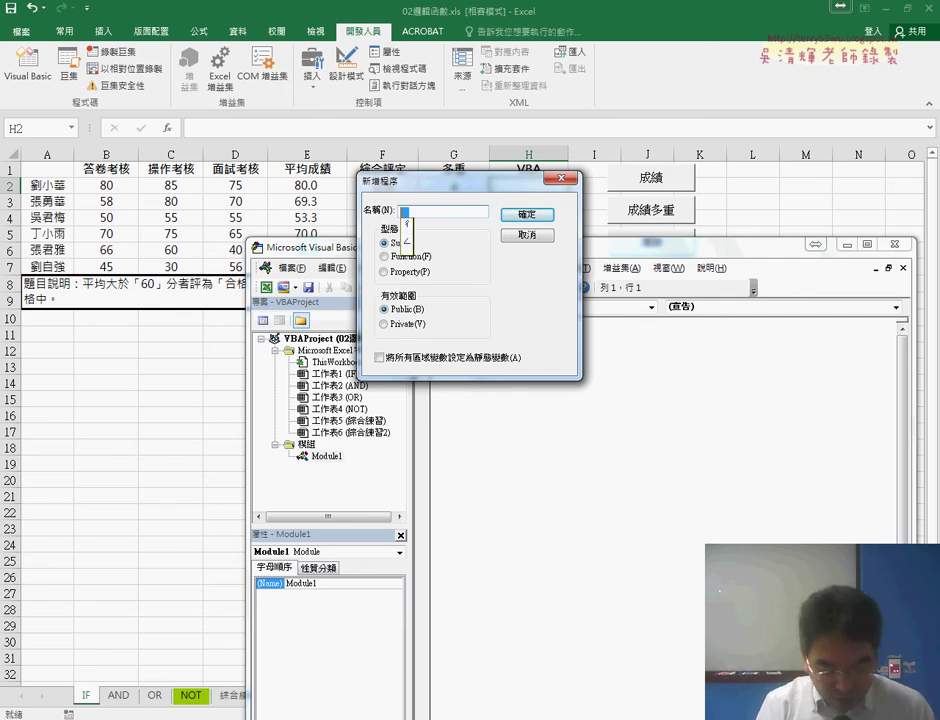
{"action": "type", "text": "6ru4"}
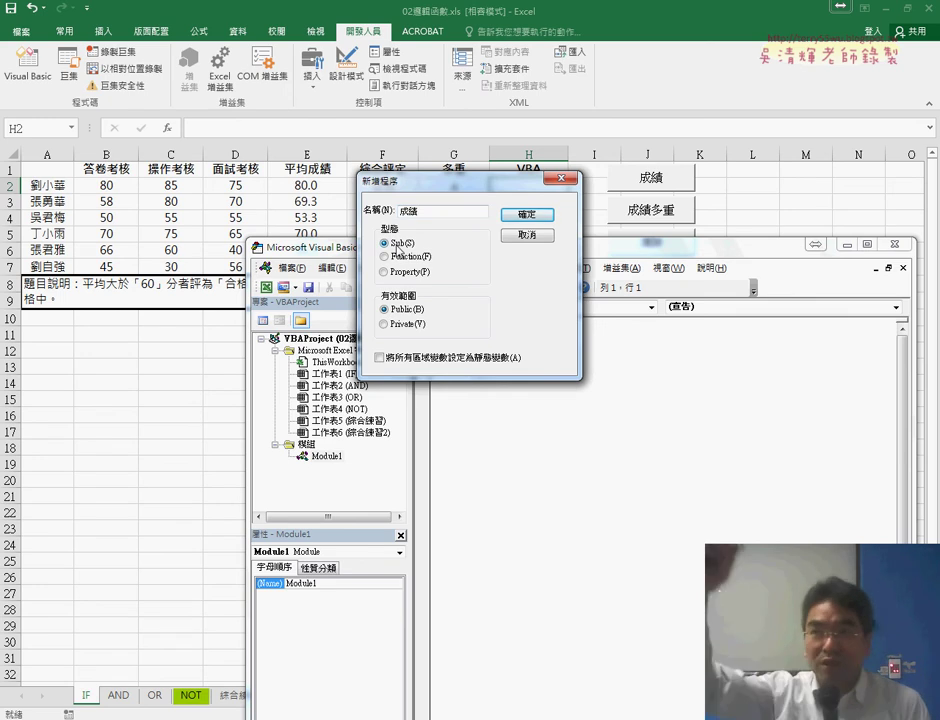
{"action": "left_click_drag", "start_coordinate": [410, 234], "coordinate": [406, 232]}
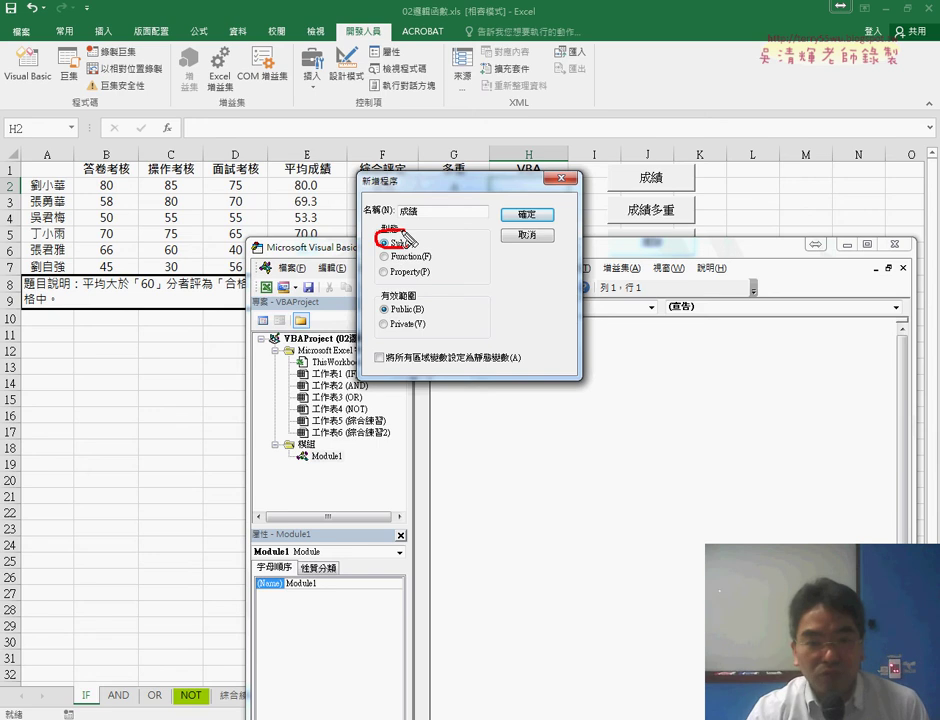
{"action": "left_click_drag", "start_coordinate": [636, 165], "coordinate": [680, 183]}
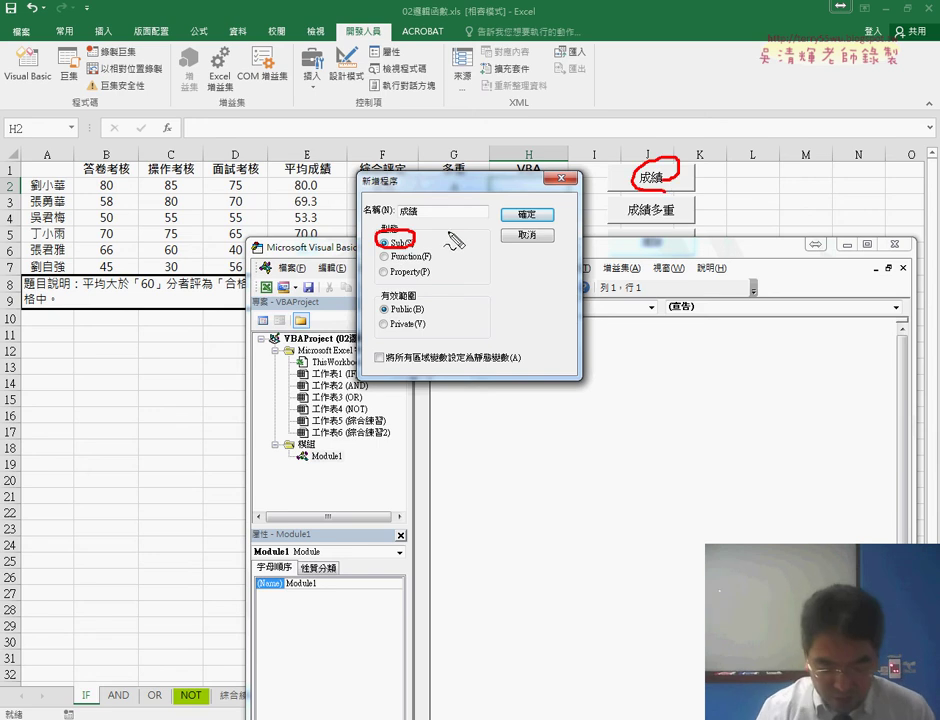
{"action": "left_click_drag", "start_coordinate": [415, 240], "coordinate": [615, 197]}
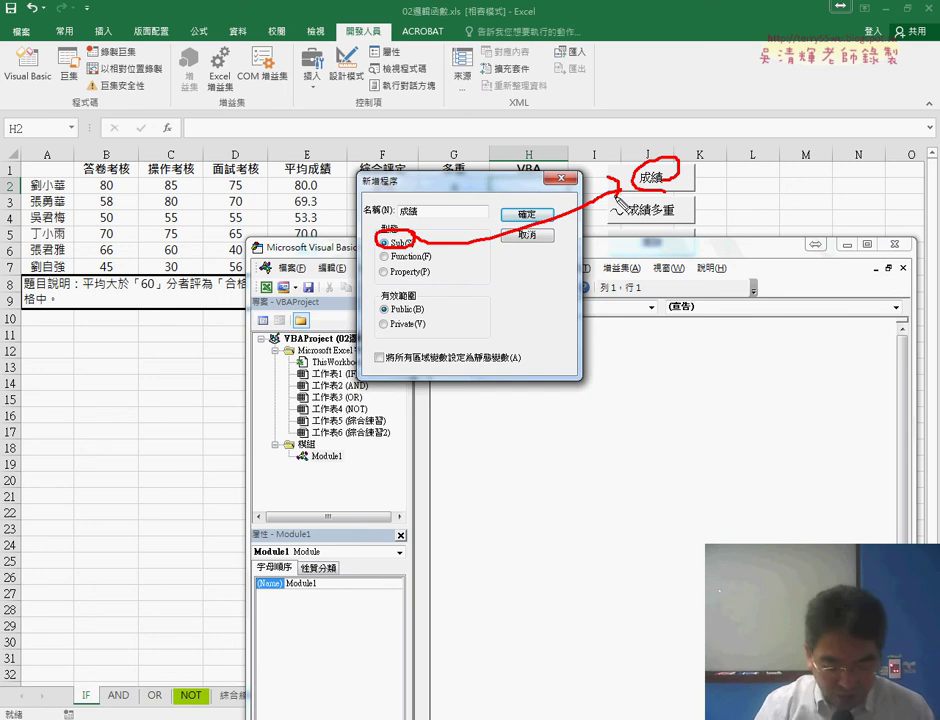
{"action": "key", "text": "Escape"}
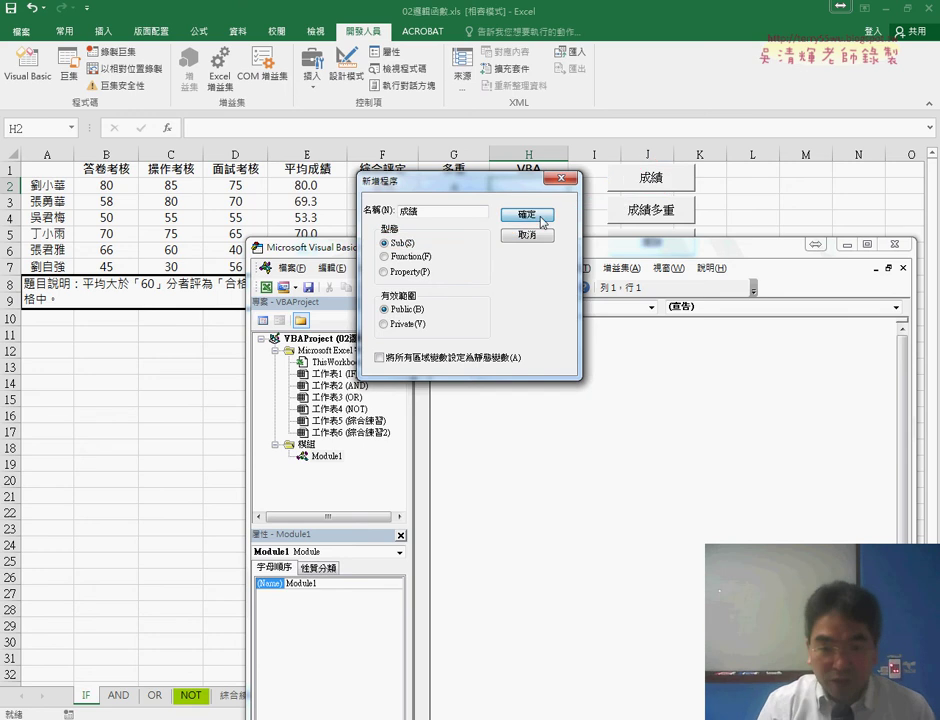
{"action": "left_click", "coordinate": [542, 220]}
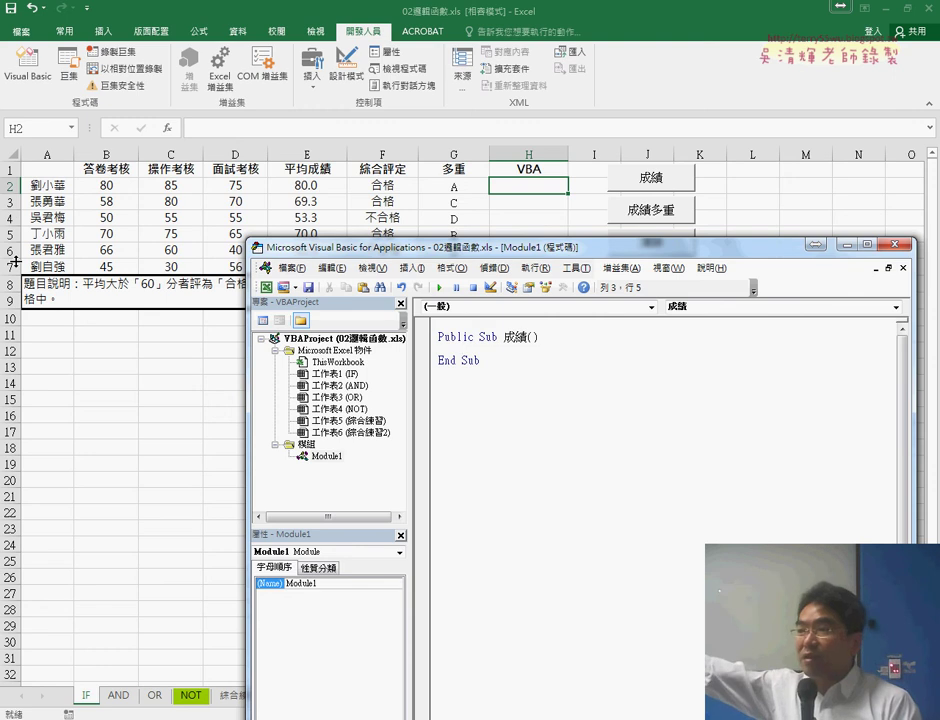
Add an indented For i = 2 To 7 … Next loop inside the 成績 Sub.
{"action": "type", "text": "d"}
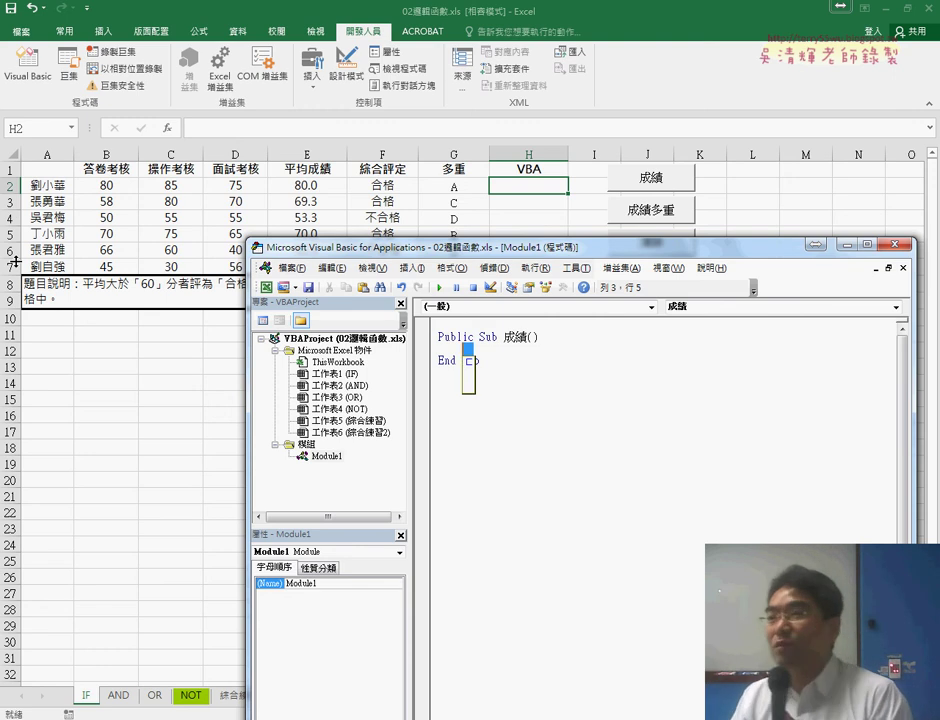
{"action": "key", "text": "BackSpace"}
{"action": "key", "text": "Tab"}
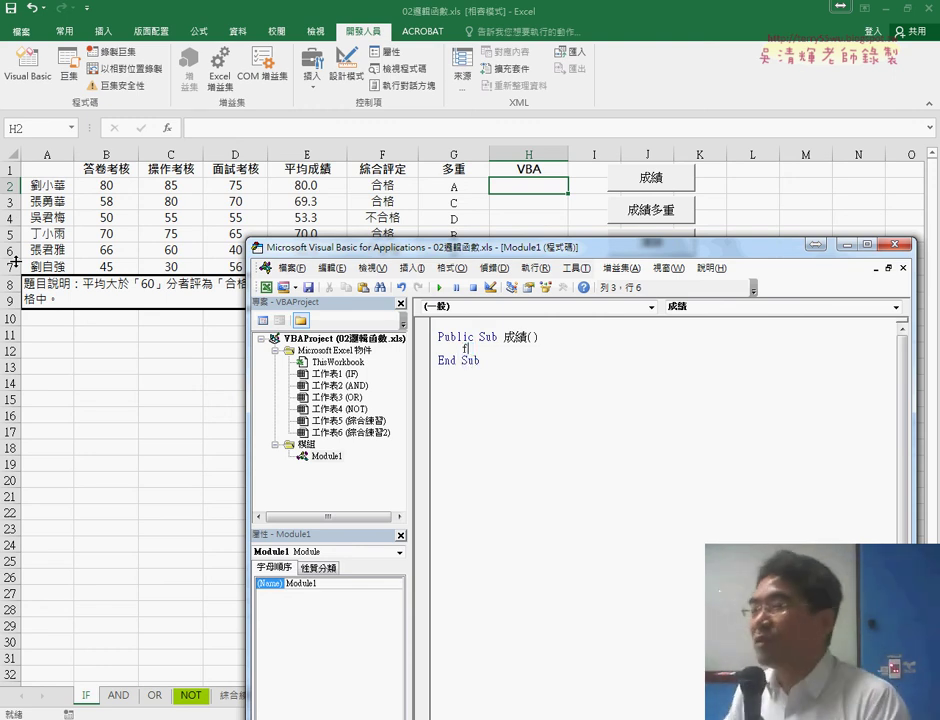
{"action": "type", "text": "for "}
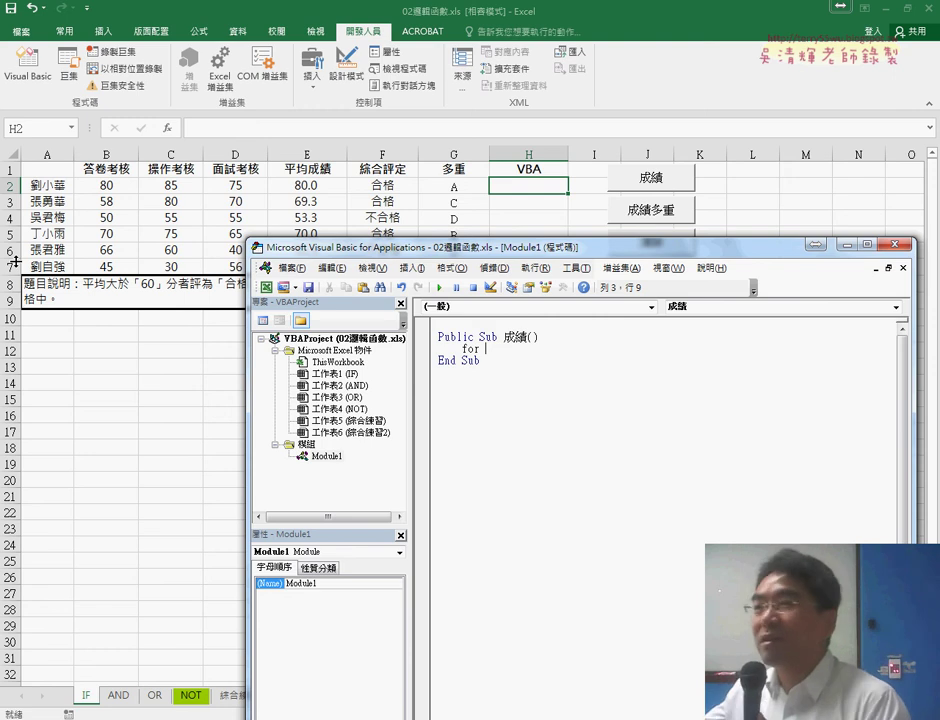
{"action": "type", "text": "i="}
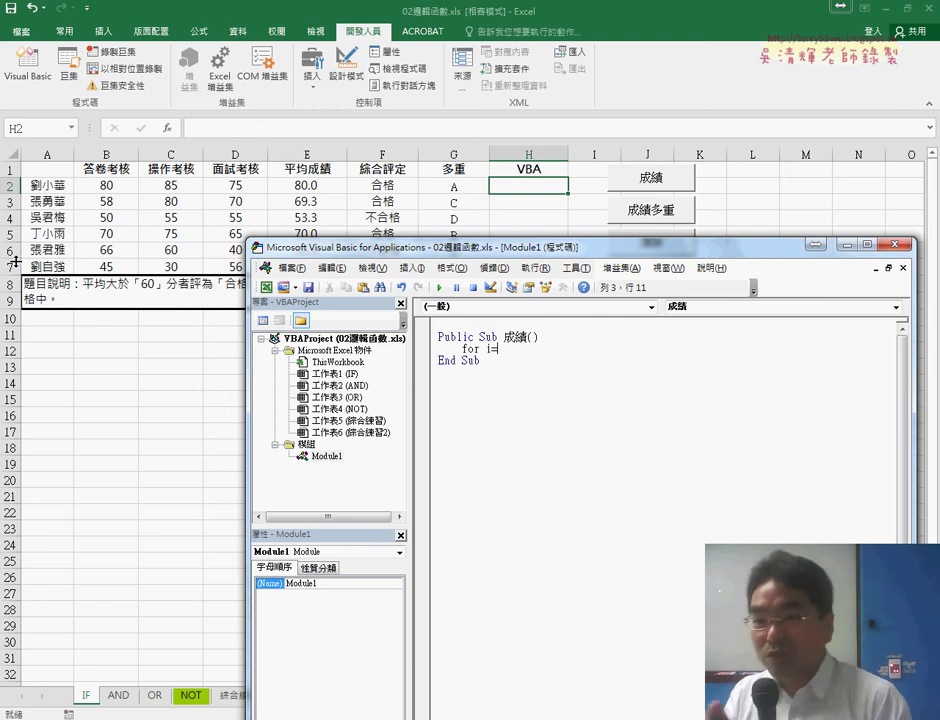
{"action": "type", "text": "2 "}
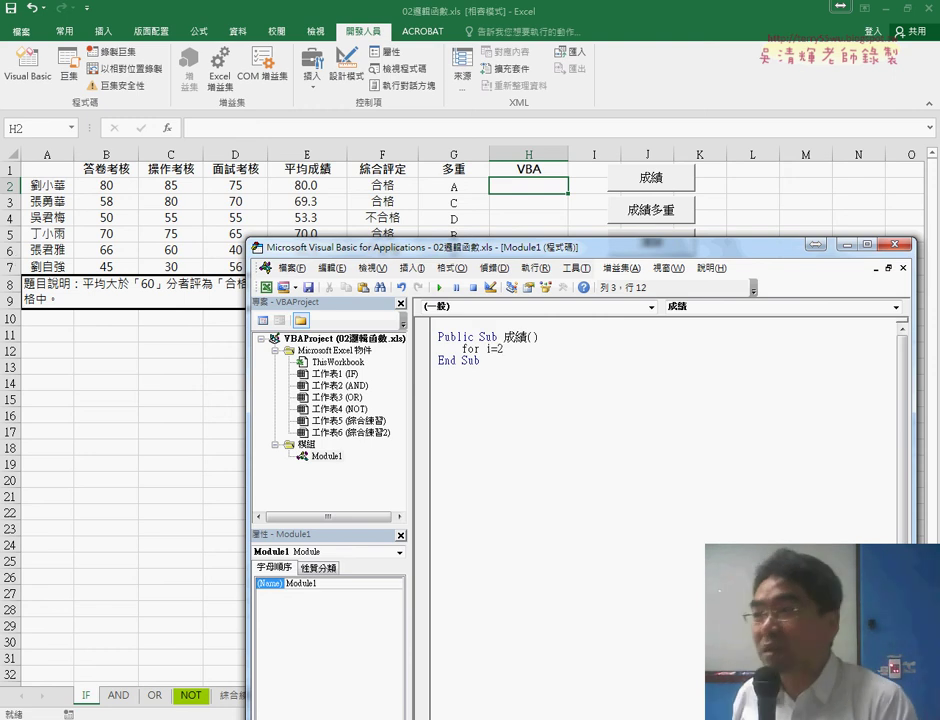
{"action": "type", "text": "to"}
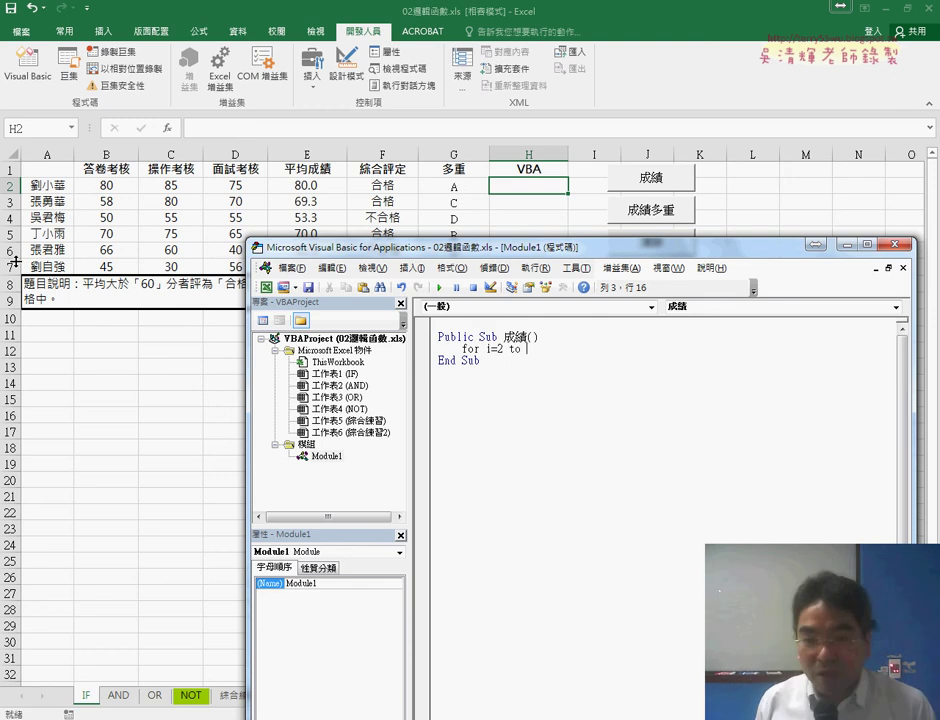
{"action": "key", "text": "Return"}
{"action": "key", "text": "Return"}
{"action": "type", "text": "nex"}
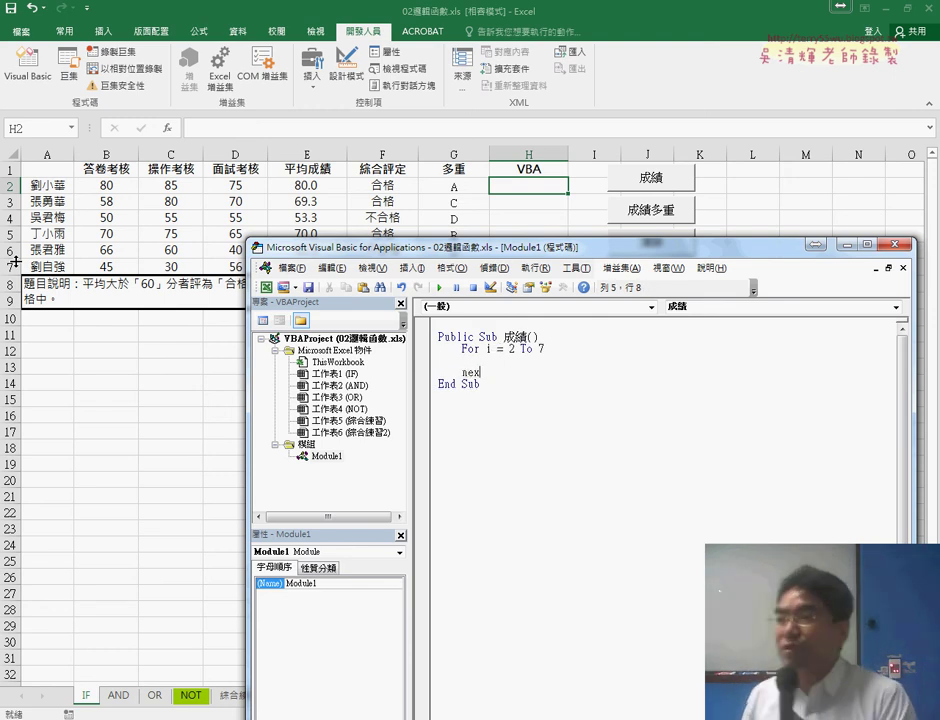
{"action": "type", "text": "t"}
{"action": "key", "text": "Up"}
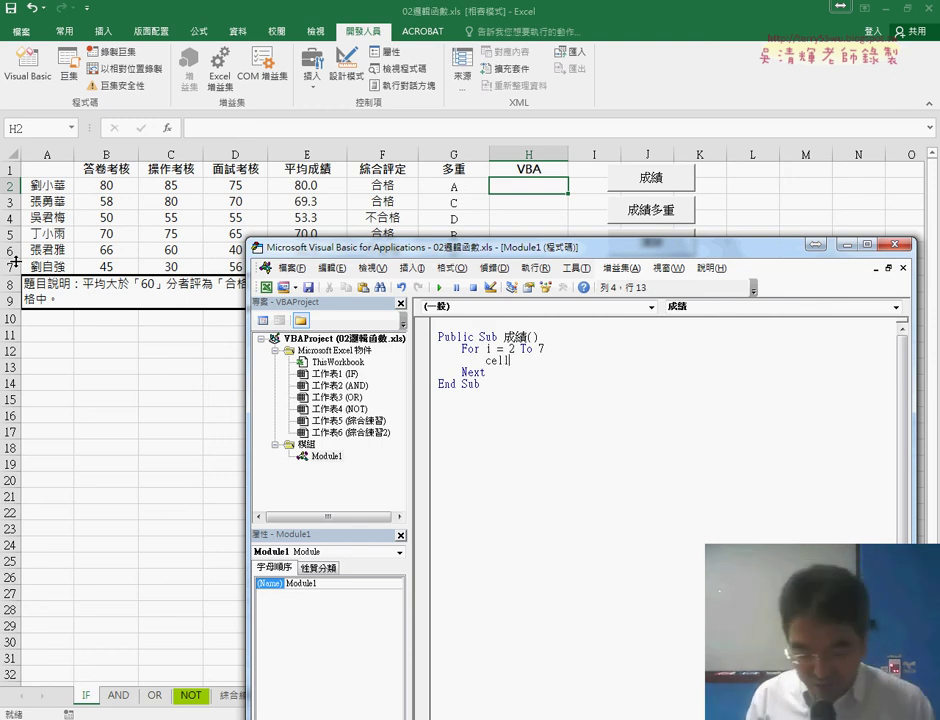
In the loop body, begin the assignment Cells(i, "H") = "".
{"action": "type", "text": "ls"}
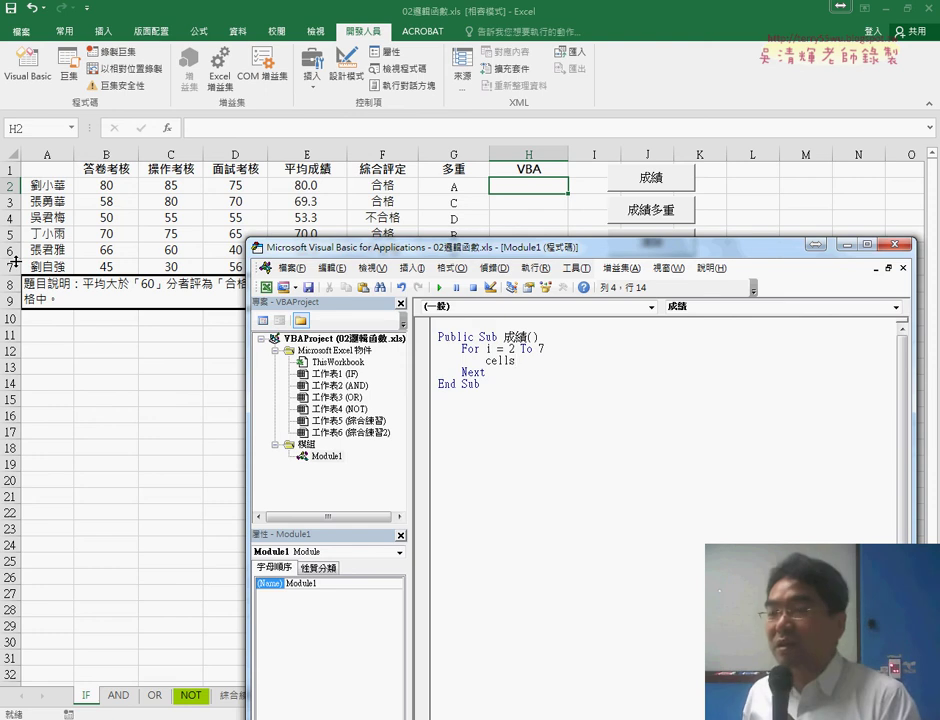
{"action": "type", "text": "("}
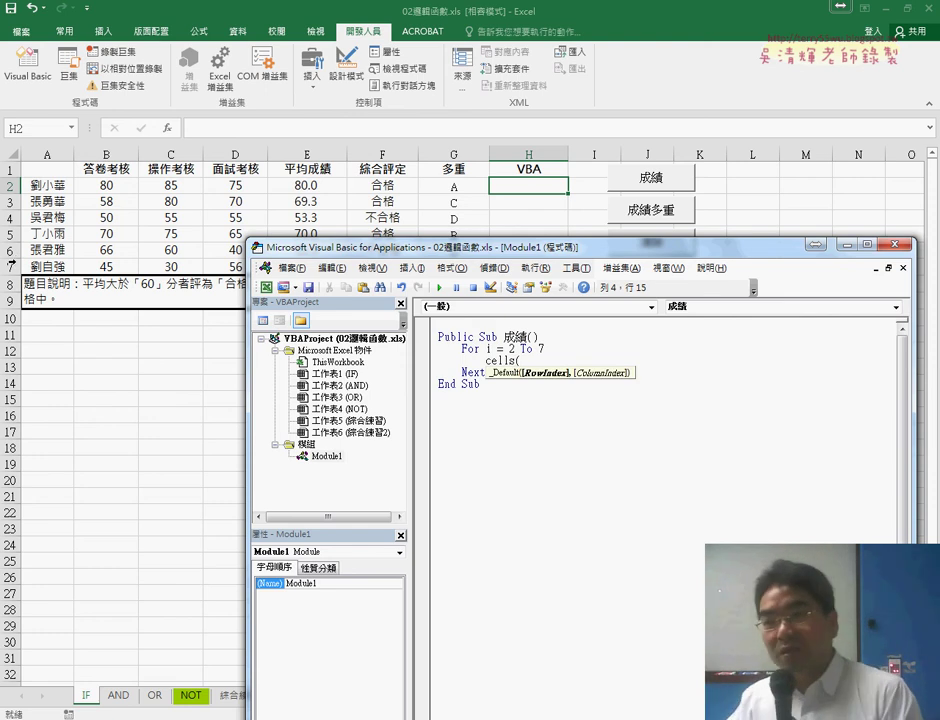
{"action": "left_click_drag", "start_coordinate": [430, 253], "coordinate": [418, 298]}
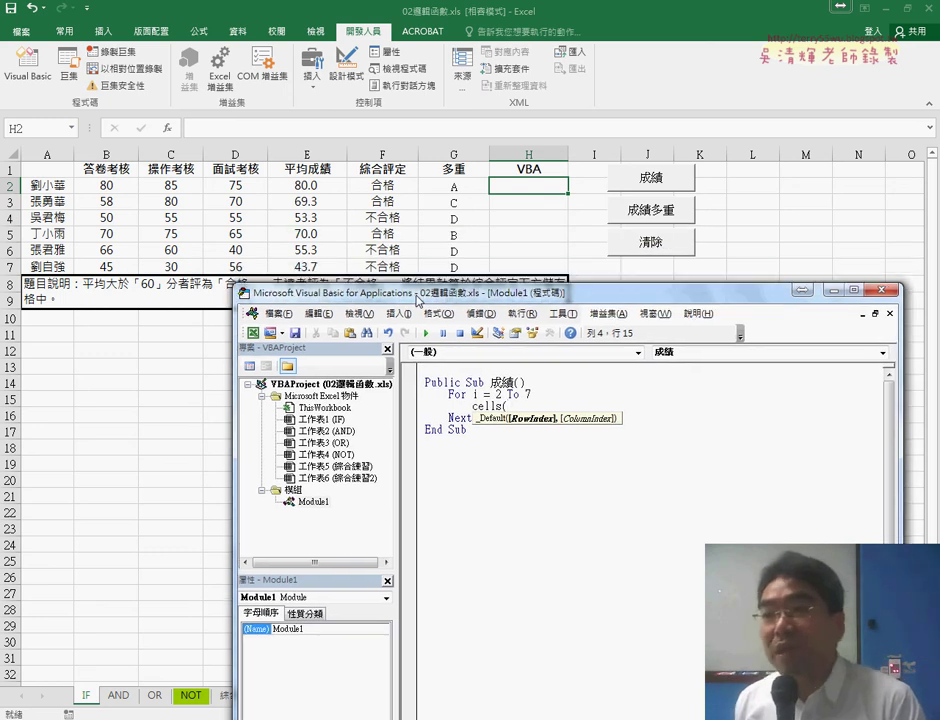
{"action": "type", "text": "i"}
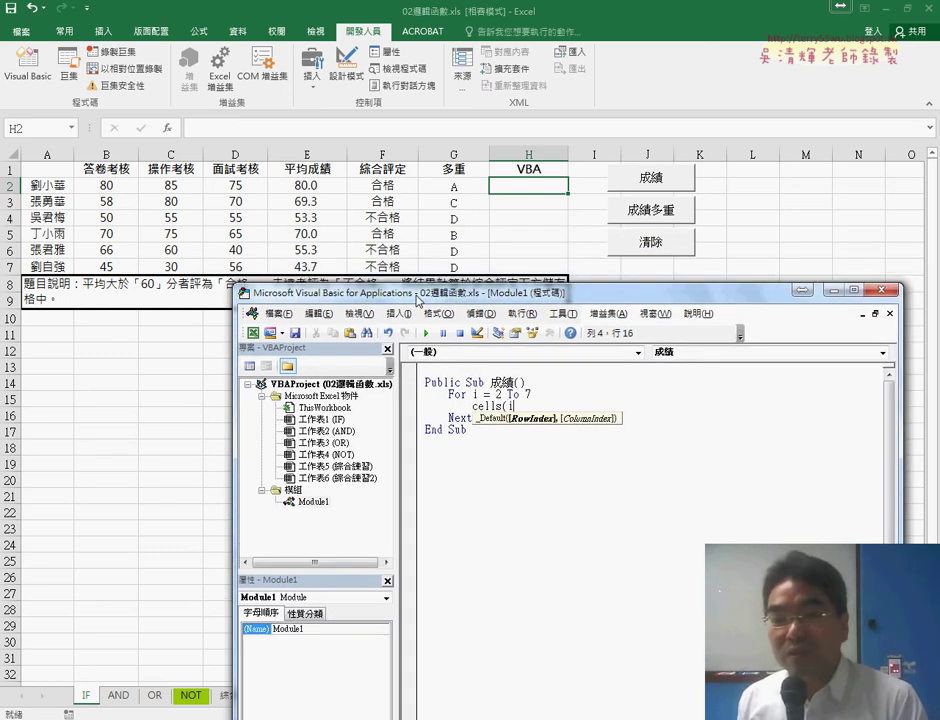
{"action": "type", "text": ",\"H\""}
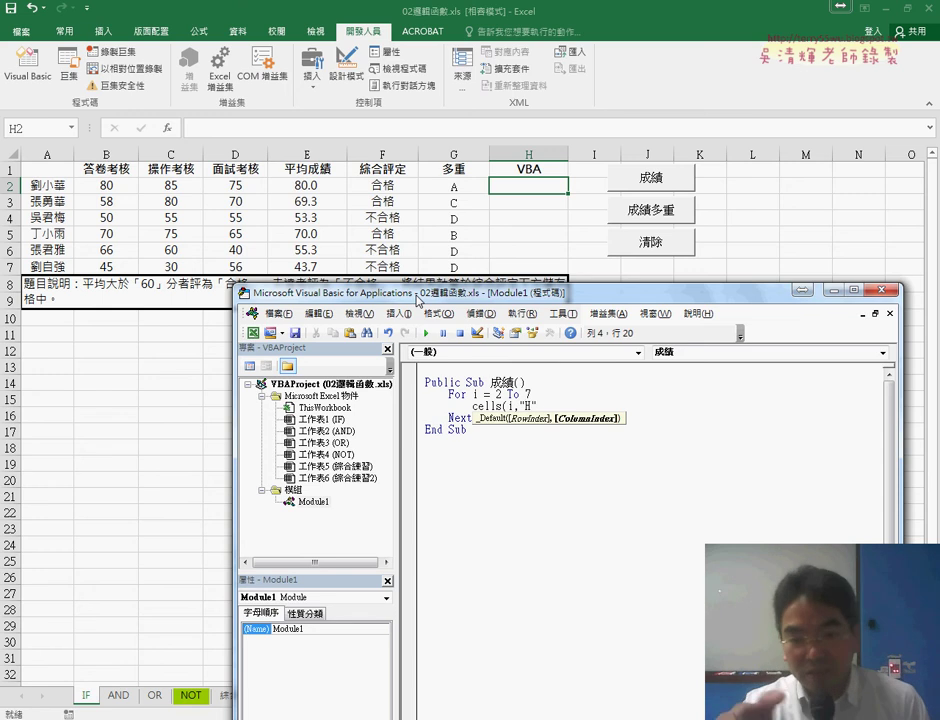
{"action": "type", "text": ")"}
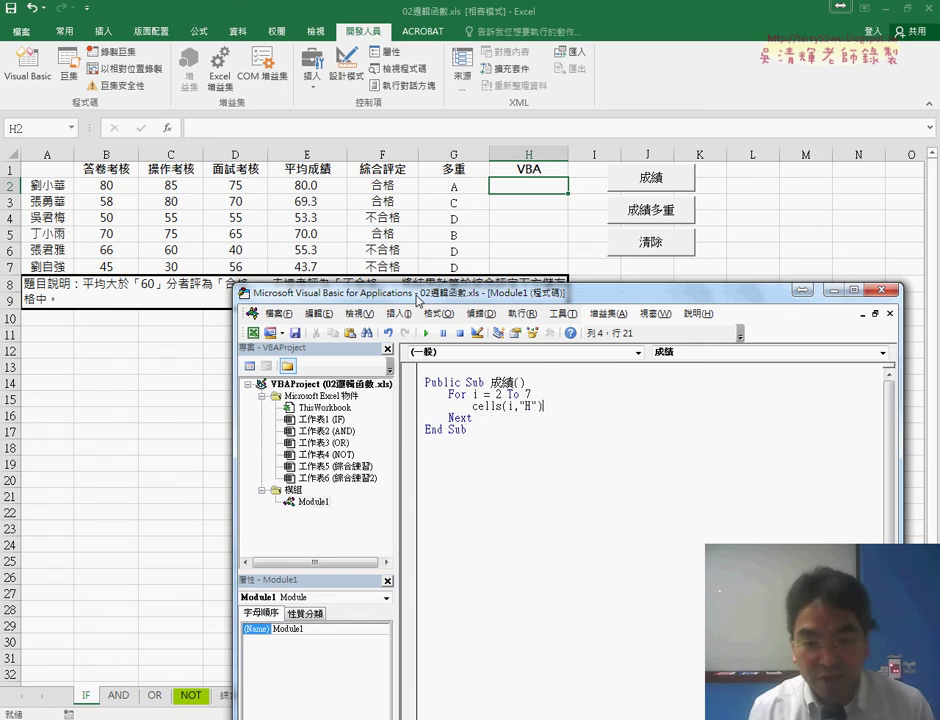
{"action": "left_click_drag", "start_coordinate": [541, 406], "coordinate": [520, 406]}
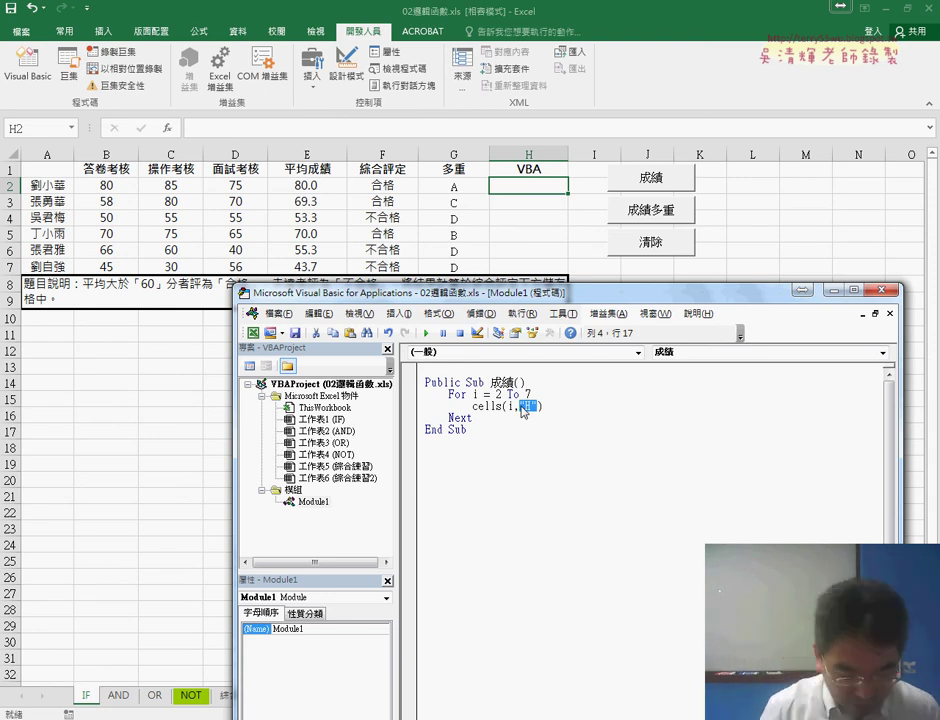
{"action": "type", "text": "8"}
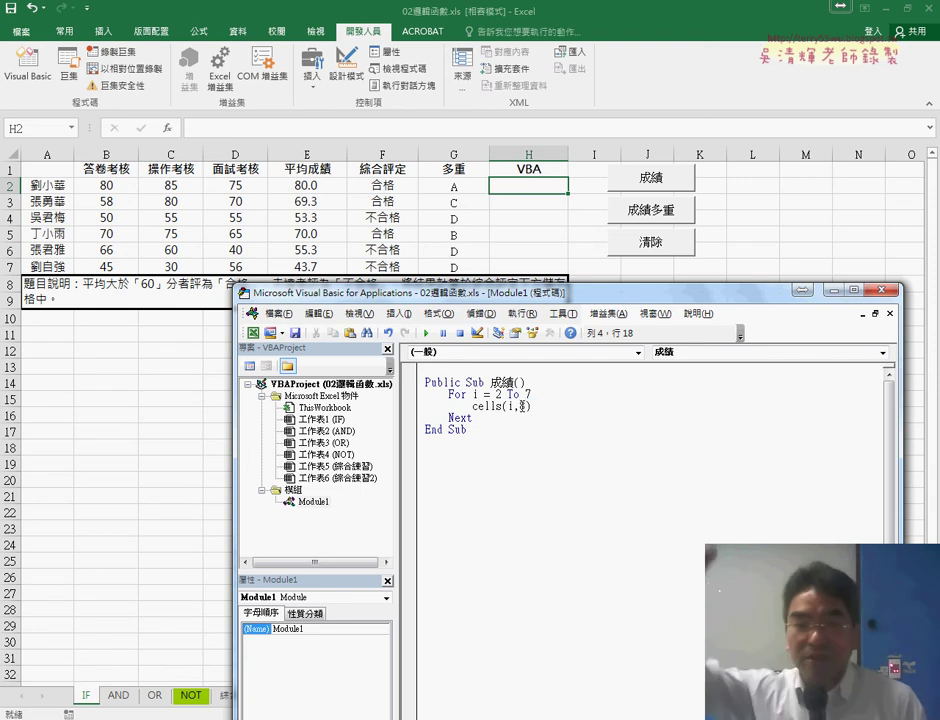
{"action": "key", "text": "ctrl+z"}
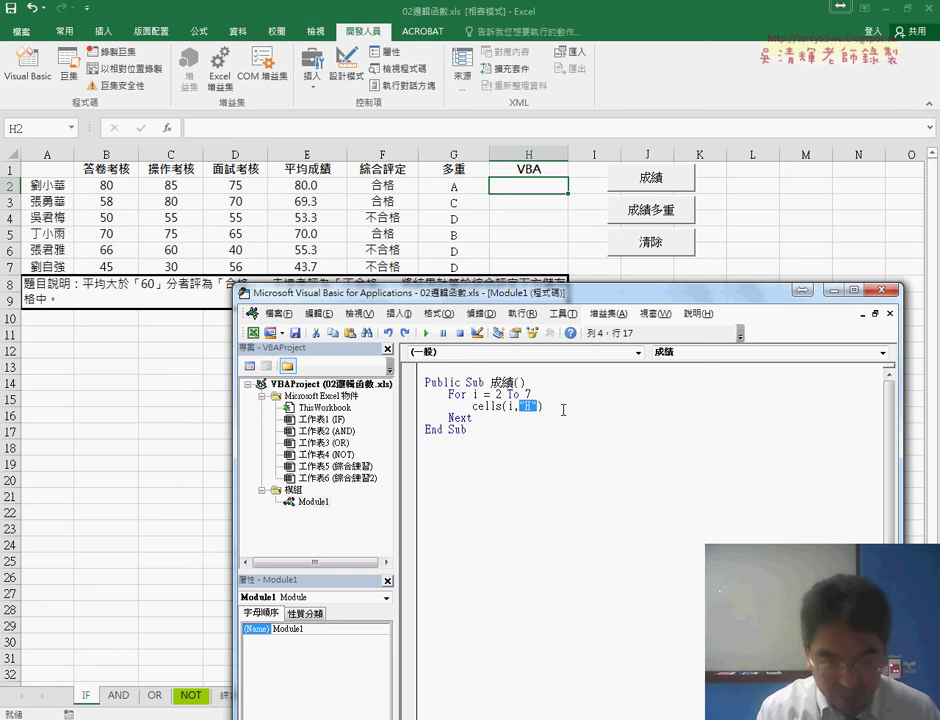
{"action": "left_click", "coordinate": [563, 410]}
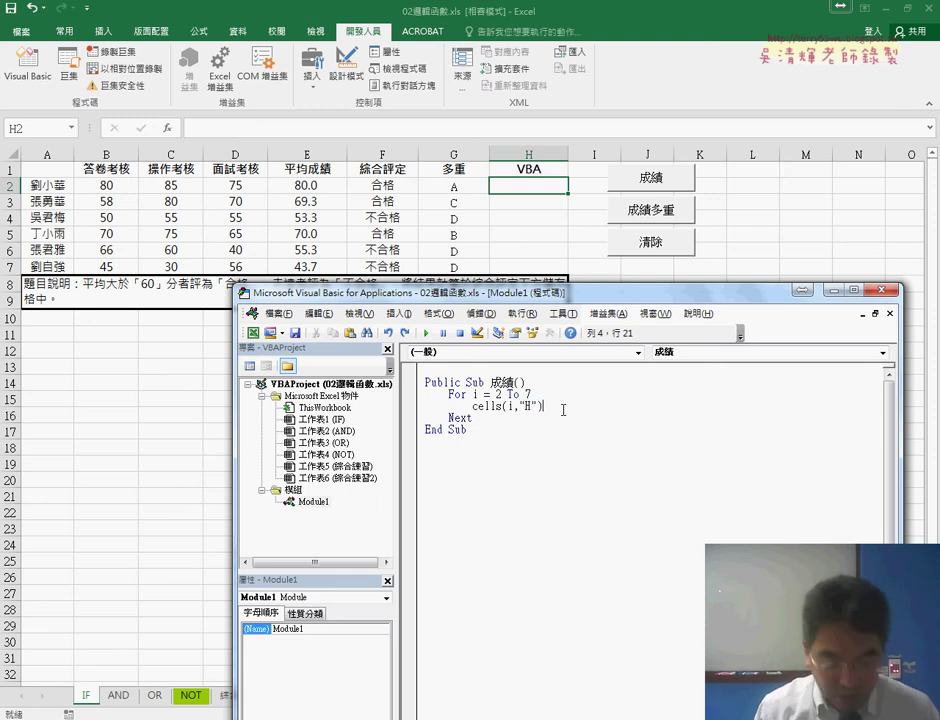
{"action": "type", "text": "="}
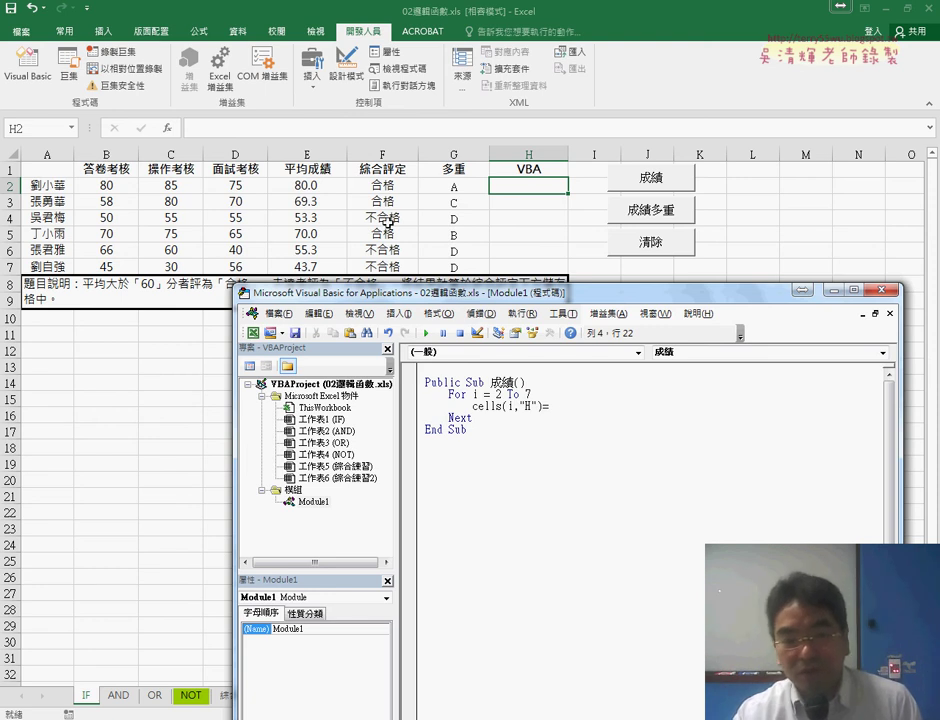
{"action": "type", "text": "\""}
{"action": "key", "text": "Left"}
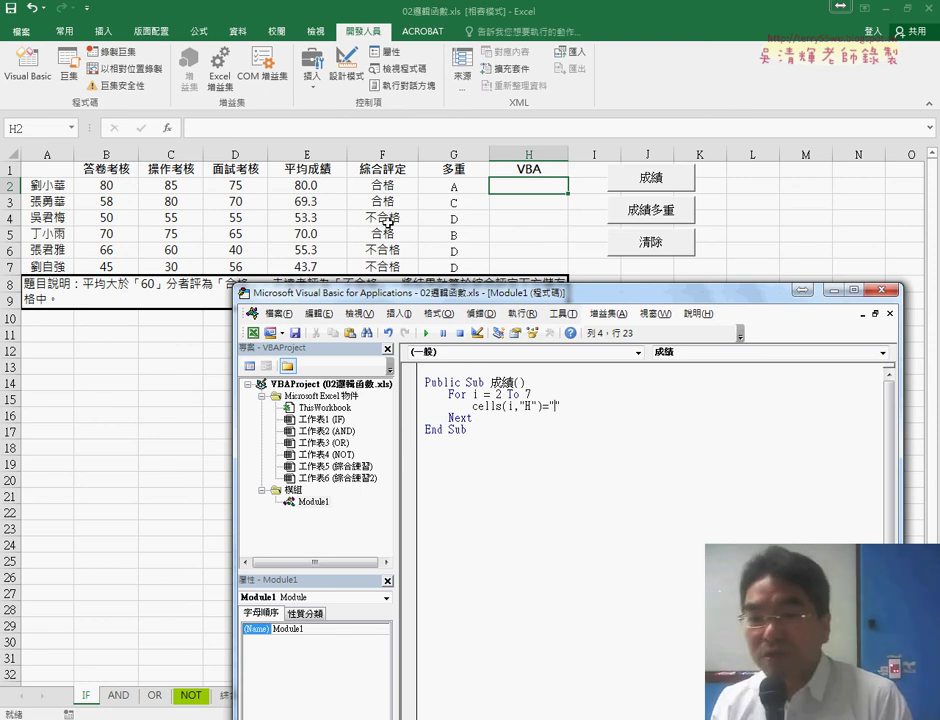
Add an If Cells(i, "E") >= 60 Then … Else … End If block inside the loop.
{"action": "key", "text": "Up"}
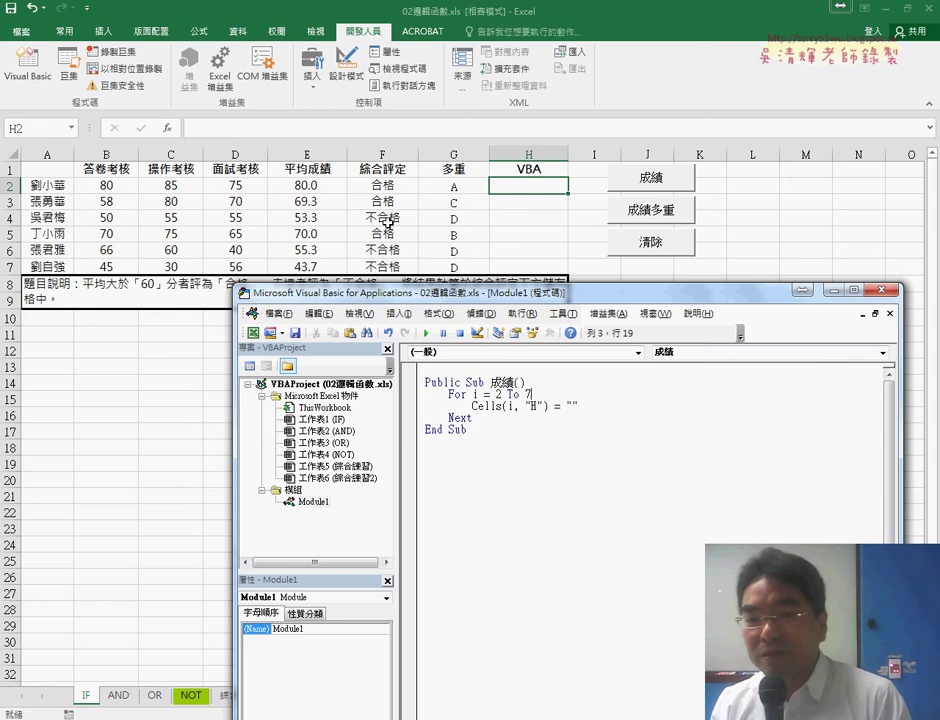
{"action": "key", "text": "Return"}
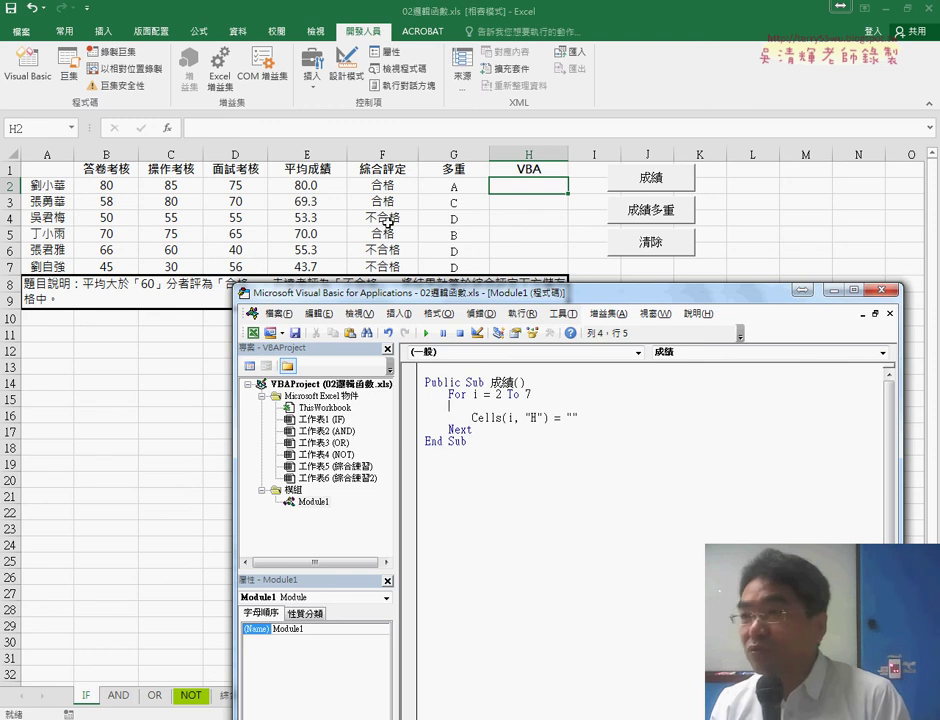
{"action": "key", "text": "Tab"}
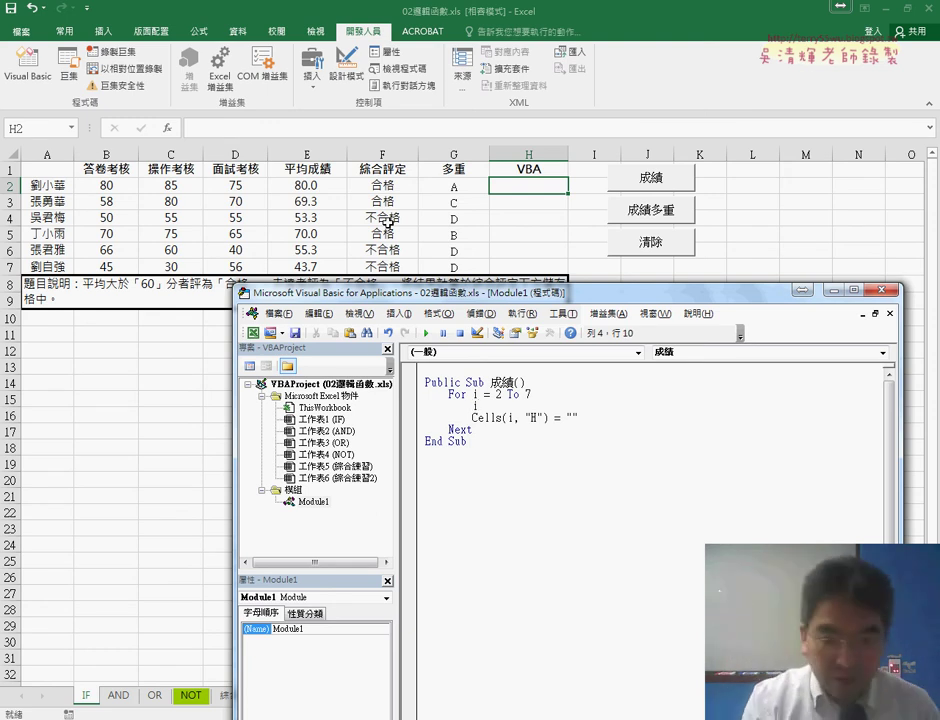
{"action": "type", "text": "if"}
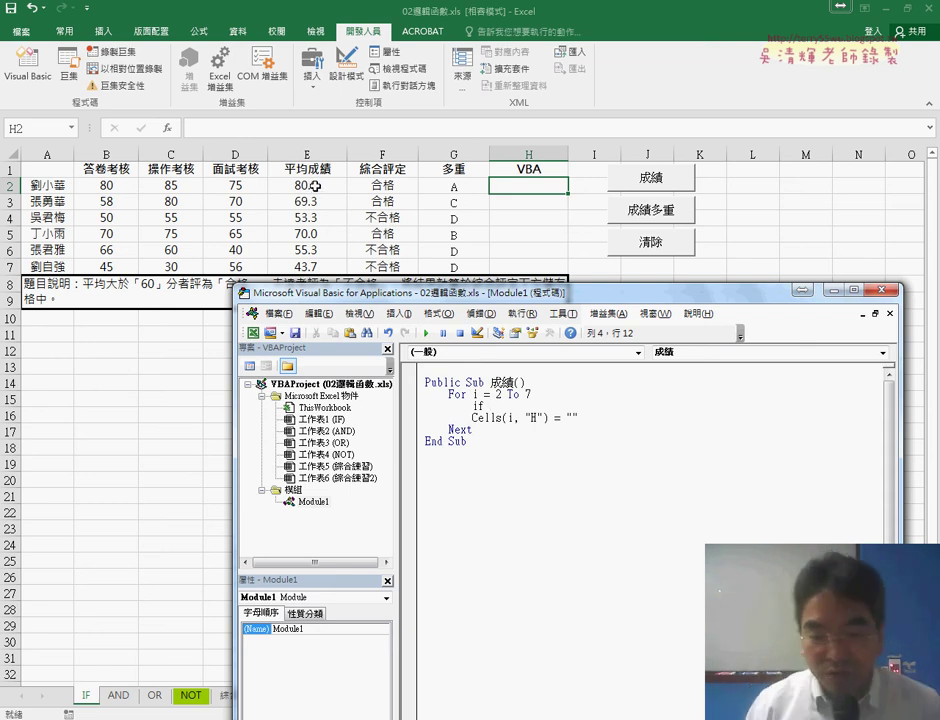
{"action": "type", "text": "ce"}
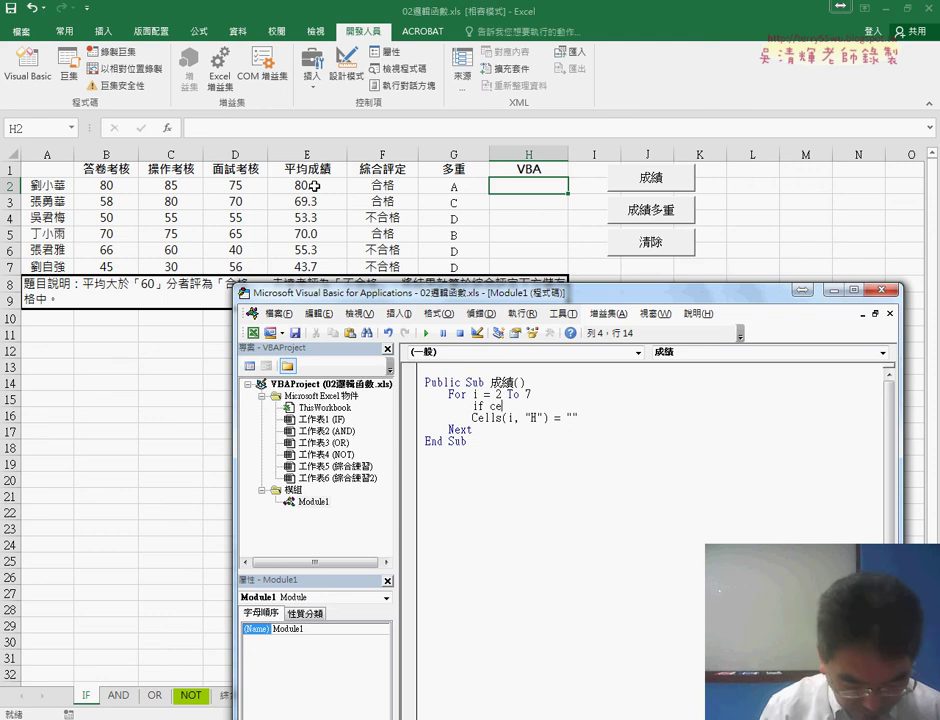
{"action": "type", "text": "lls"}
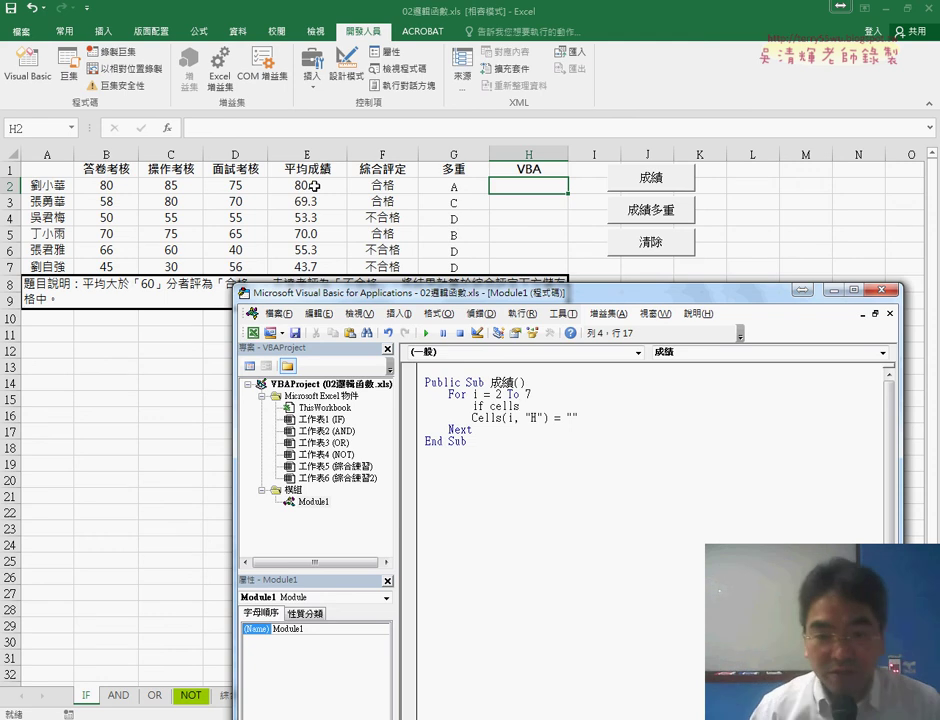
{"action": "type", "text": "("}
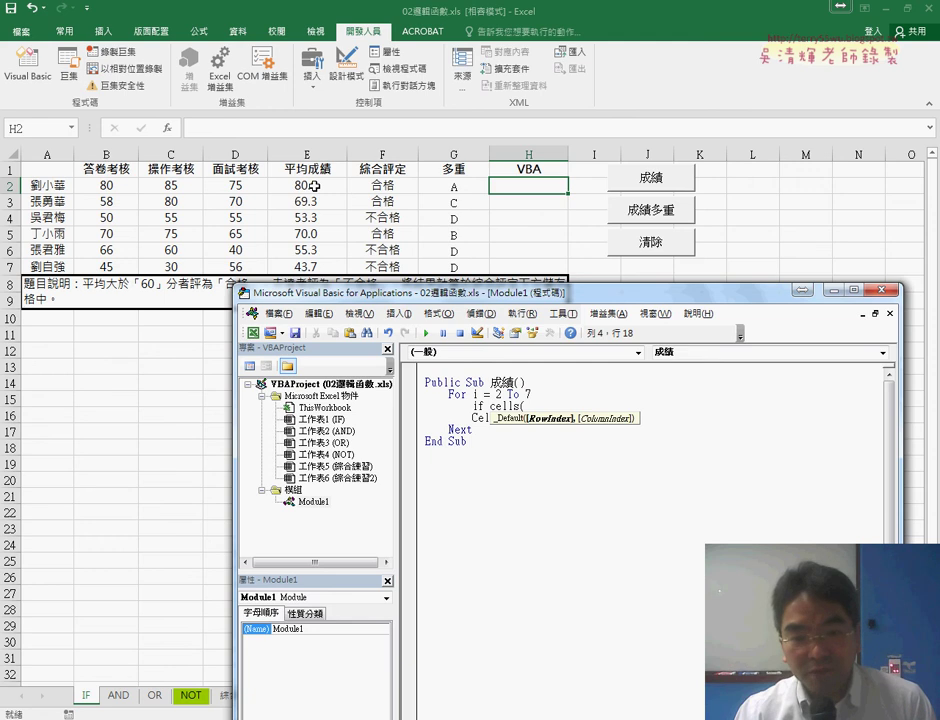
{"action": "type", "text": "i,\"E"}
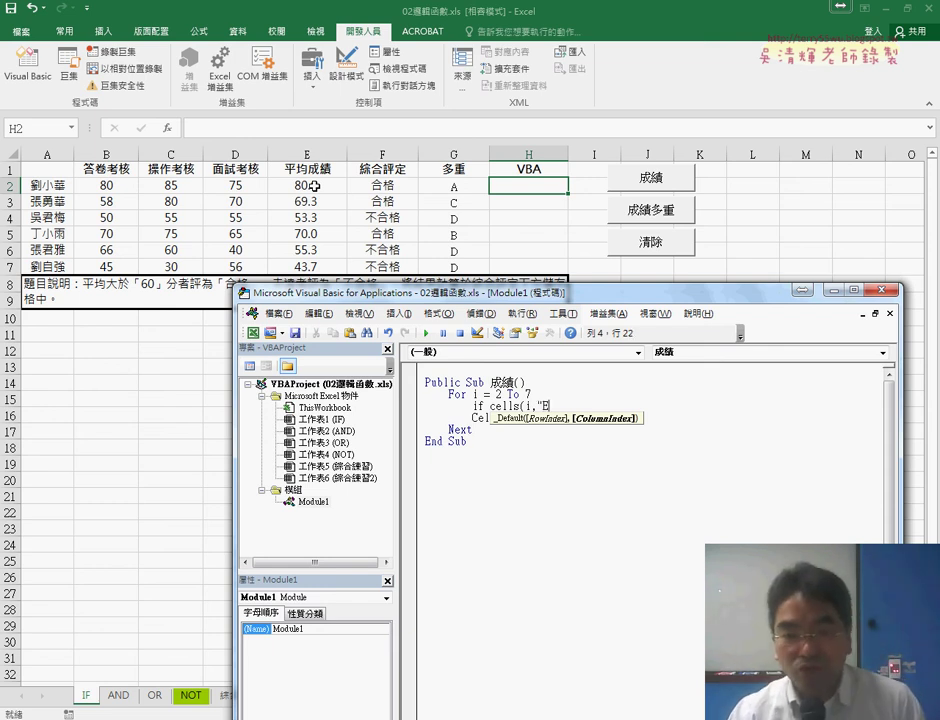
{"action": "type", "text": ")>="}
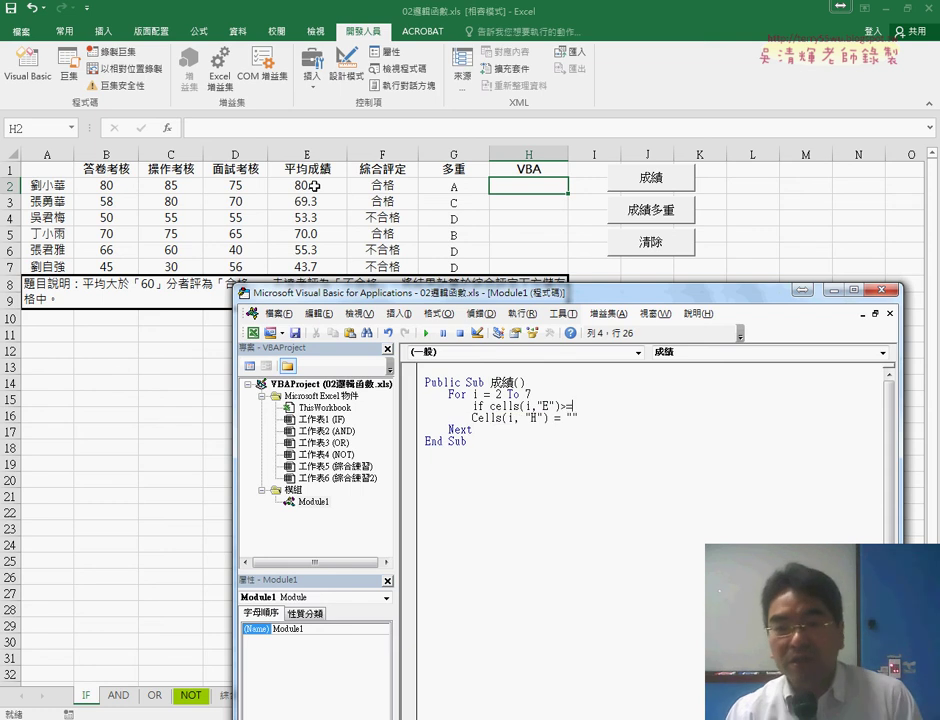
{"action": "type", "text": "60 the"}
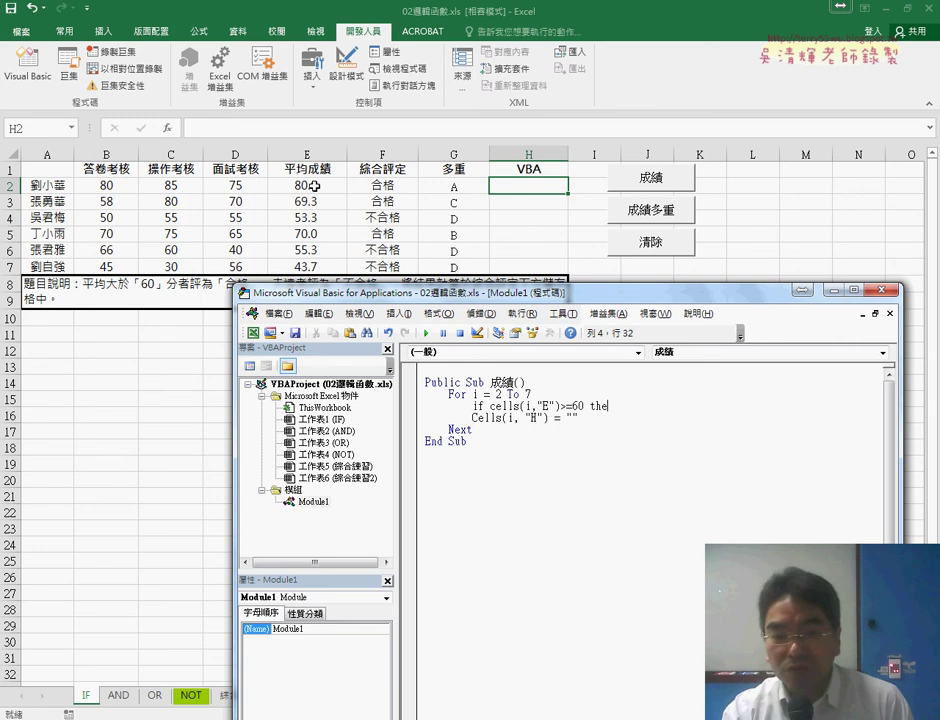
{"action": "key", "text": "Return"}
{"action": "key", "text": "Return"}
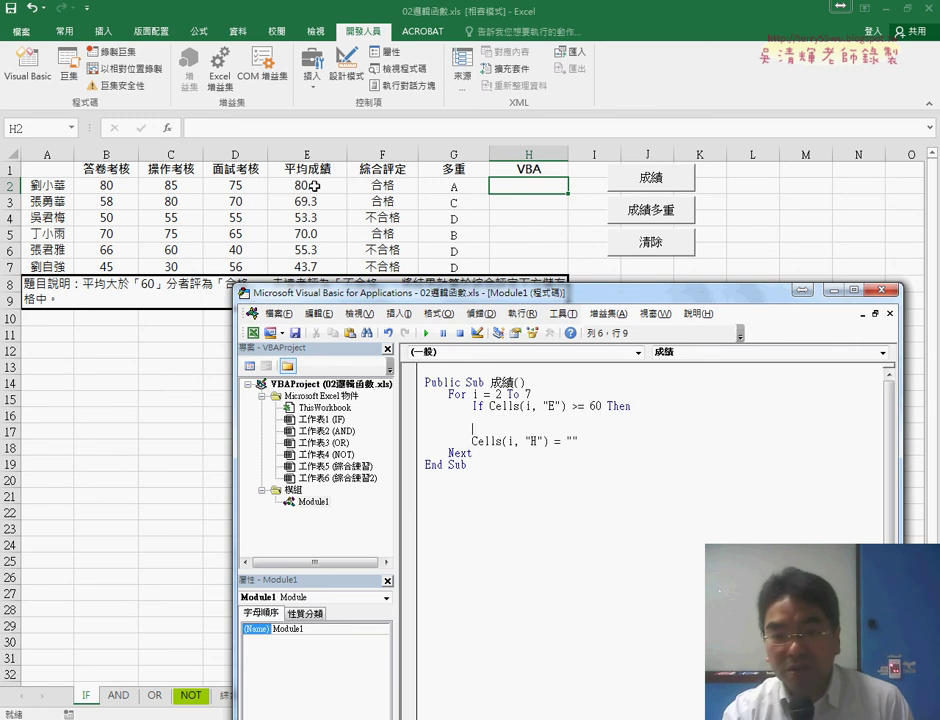
{"action": "type", "text": "els"}
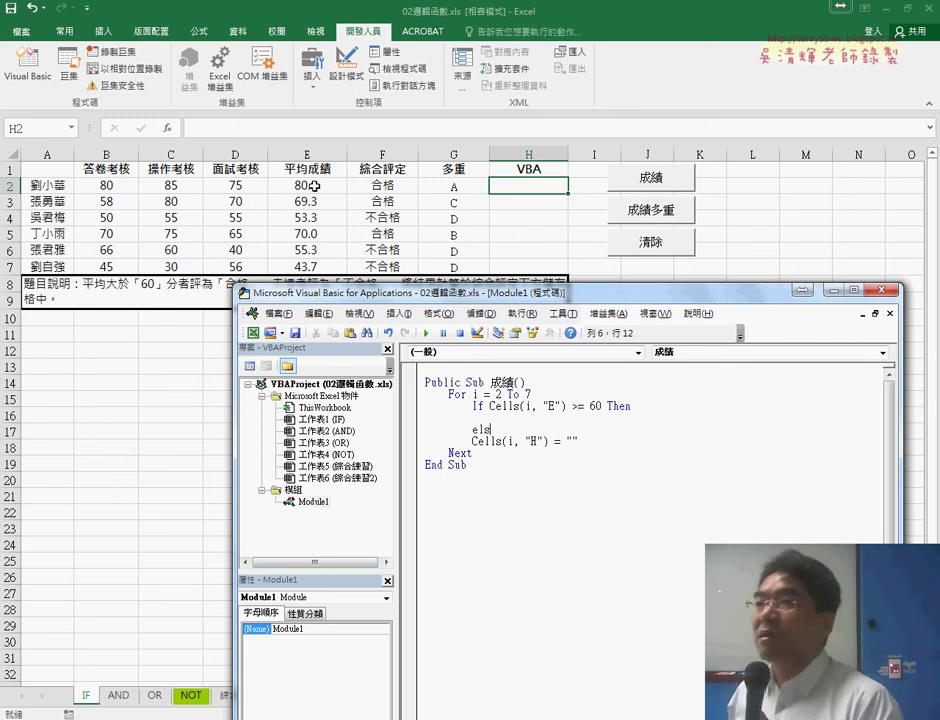
{"action": "type", "text": "e"}
{"action": "key", "text": "Return"}
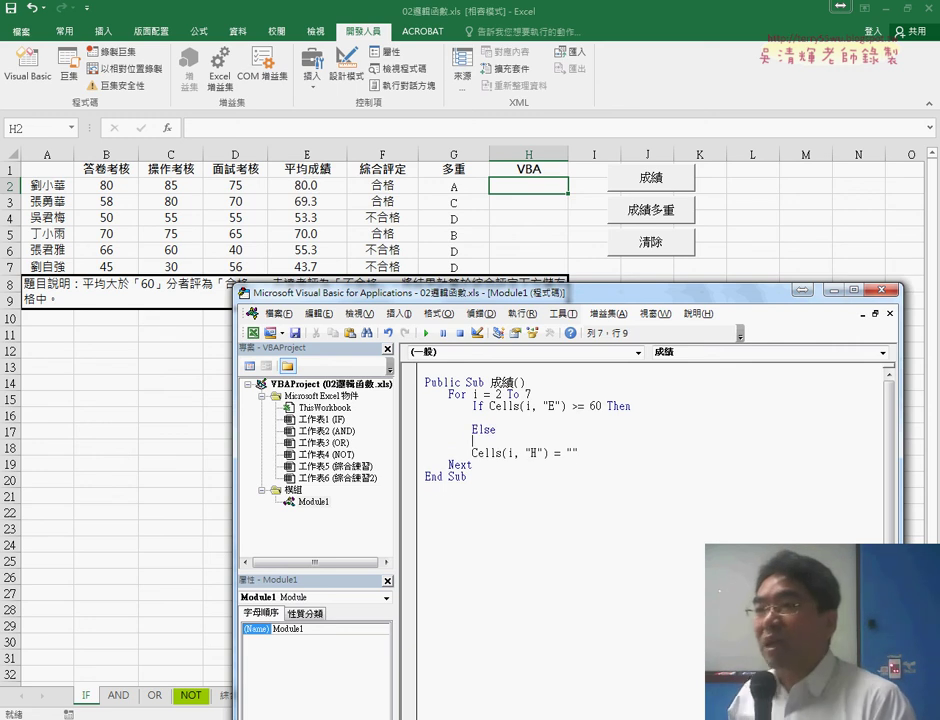
{"action": "key", "text": "Return"}
{"action": "type", "text": "en"}
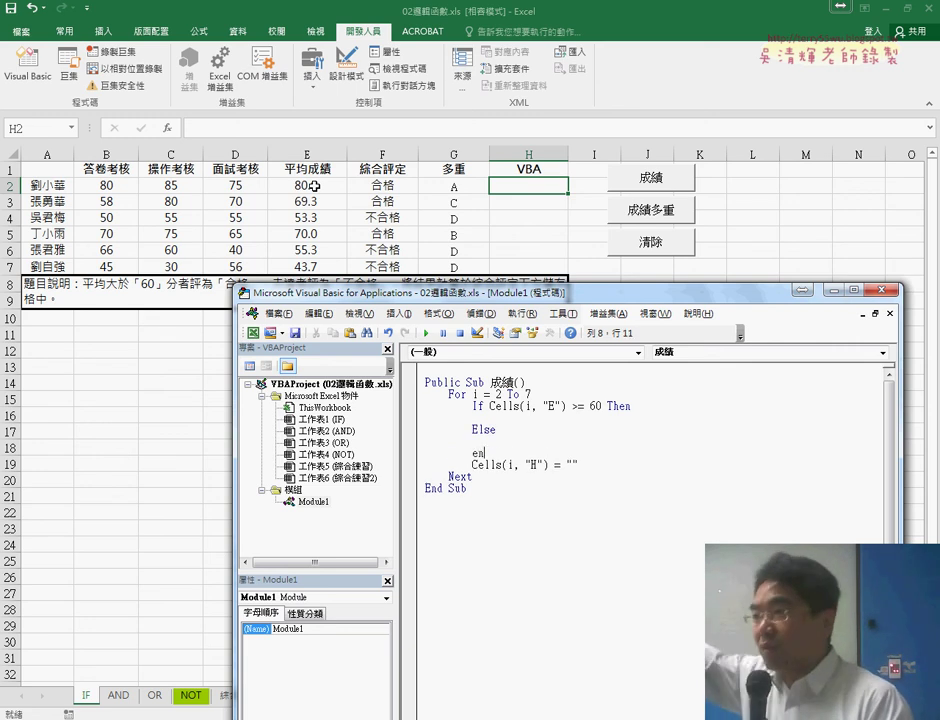
{"action": "type", "text": "d if"}
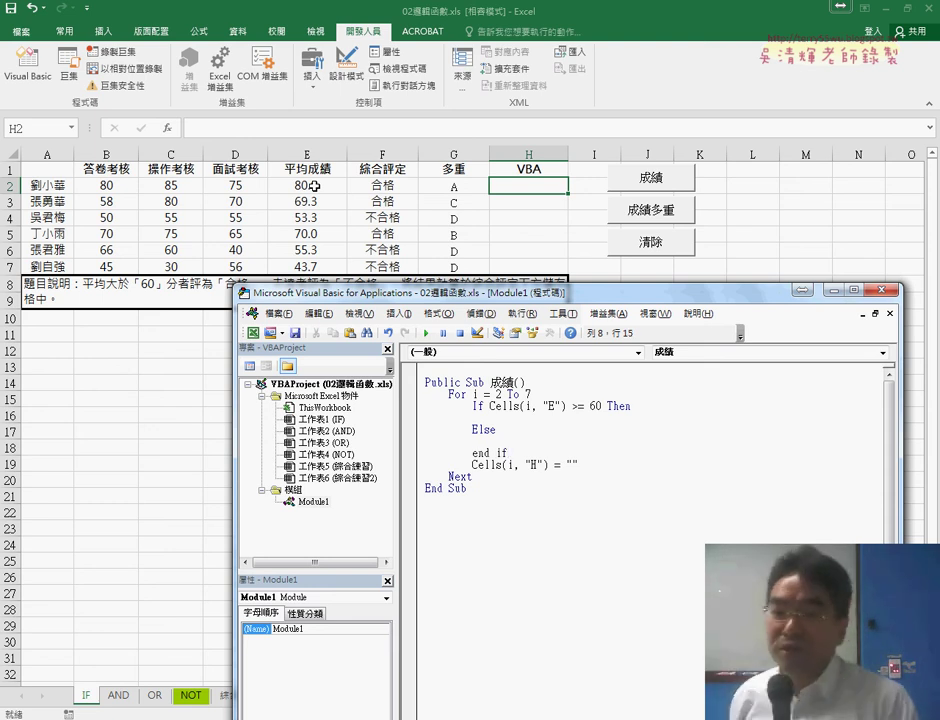
{"action": "key", "text": "Up"}
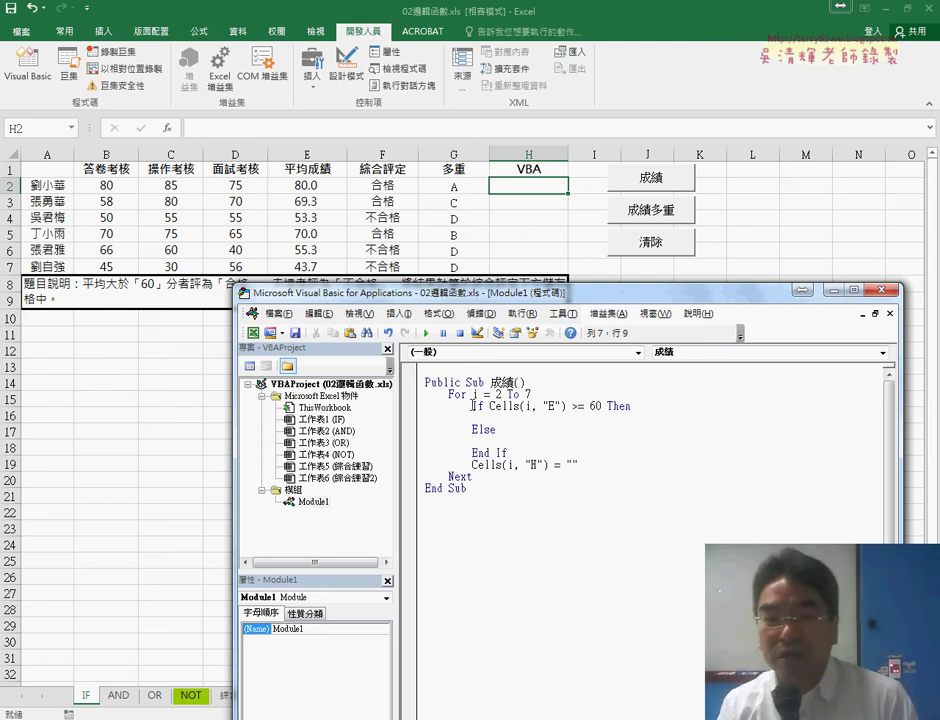
Mark the If, condition, Then, Else and End If parts, then move the column H line under Then.
{"action": "left_click", "coordinate": [479, 406]}
{"action": "double_click", "coordinate": [481, 407]}
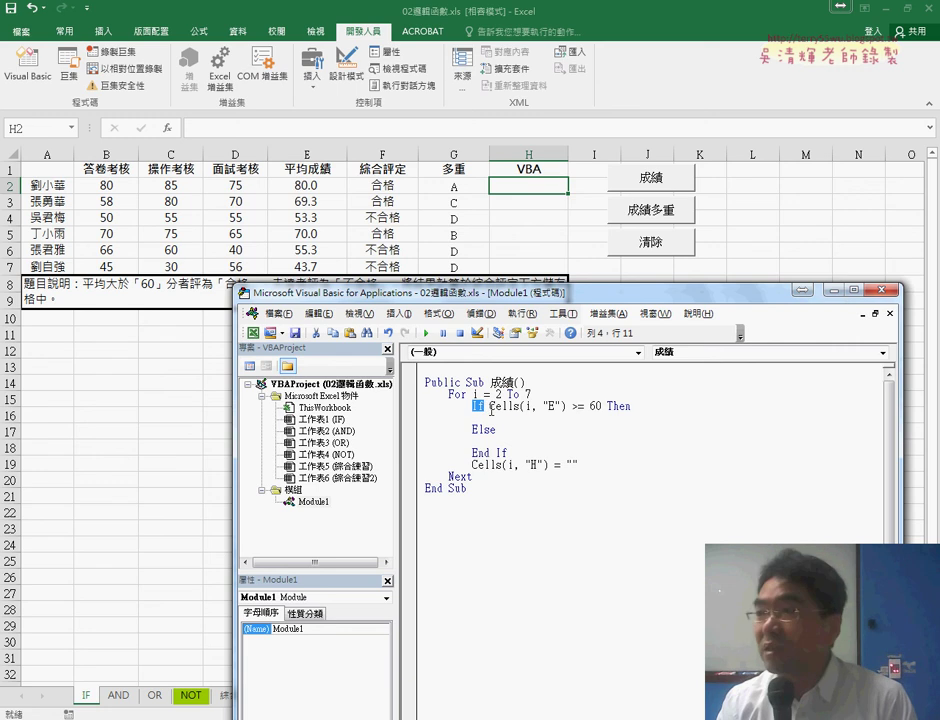
{"action": "left_click_drag", "start_coordinate": [490, 407], "coordinate": [585, 408]}
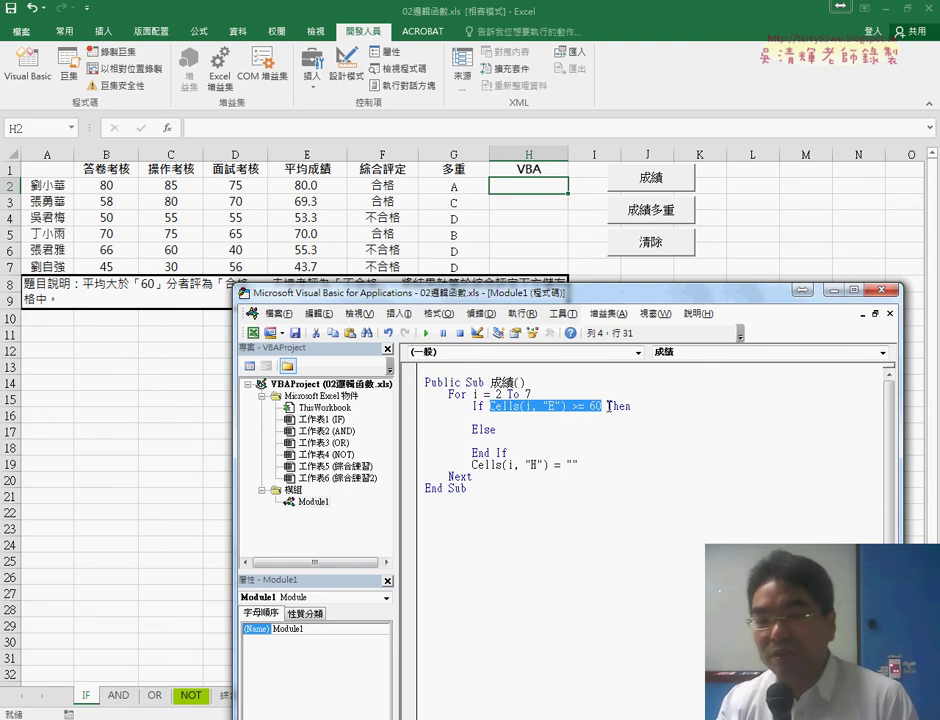
{"action": "left_click_drag", "start_coordinate": [608, 408], "coordinate": [633, 409]}
{"action": "double_click", "coordinate": [484, 429]}
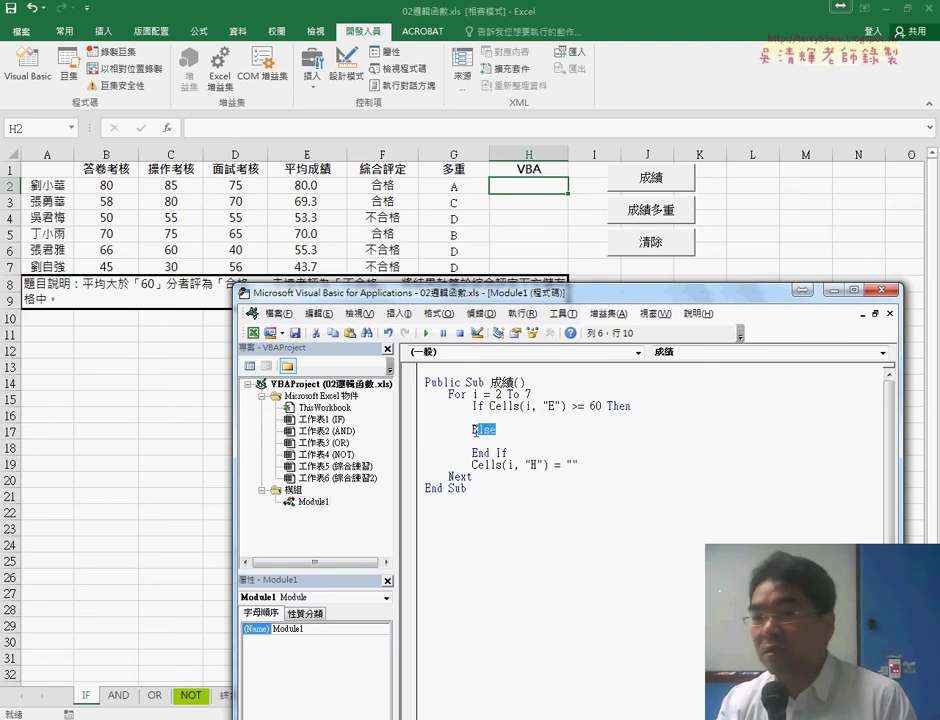
{"action": "left_click_drag", "start_coordinate": [474, 453], "coordinate": [509, 453]}
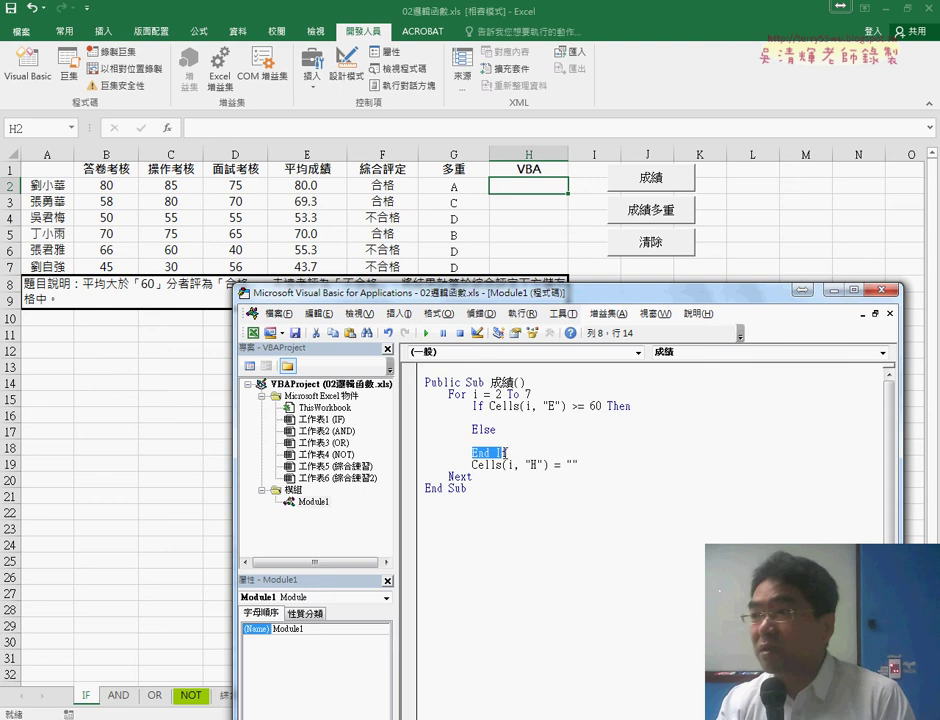
{"action": "key", "text": "Up"}
{"action": "key", "text": "Up"}
{"action": "key", "text": "Up"}
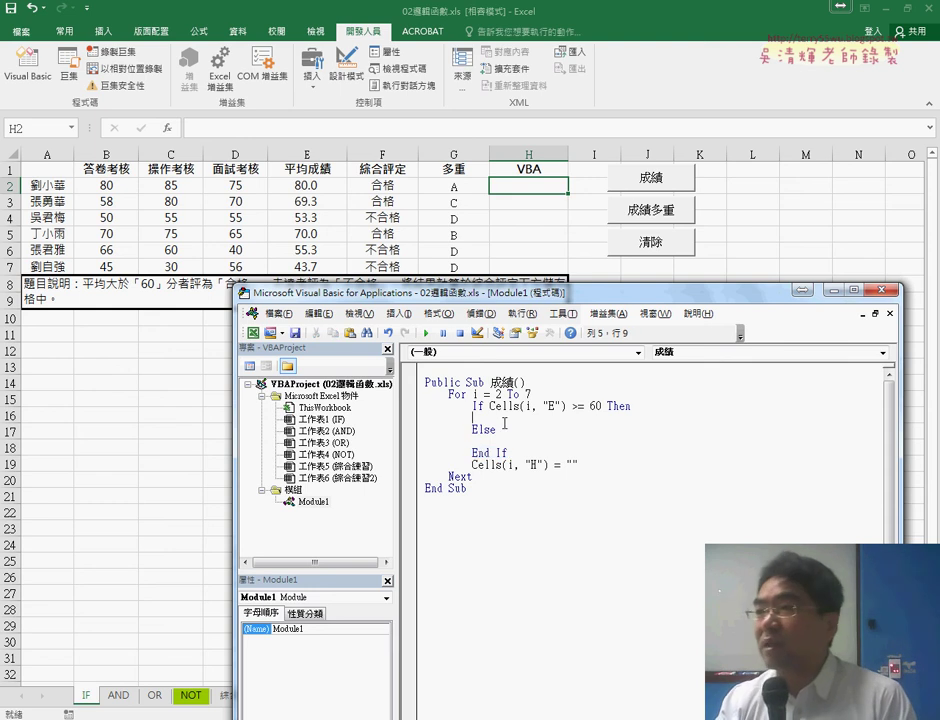
{"action": "mouse_move", "coordinate": [577, 465]}
{"action": "left_mouse_down"}
{"action": "mouse_move", "coordinate": [472, 465]}
{"action": "mouse_move", "coordinate": [474, 418]}
{"action": "left_mouse_up"}
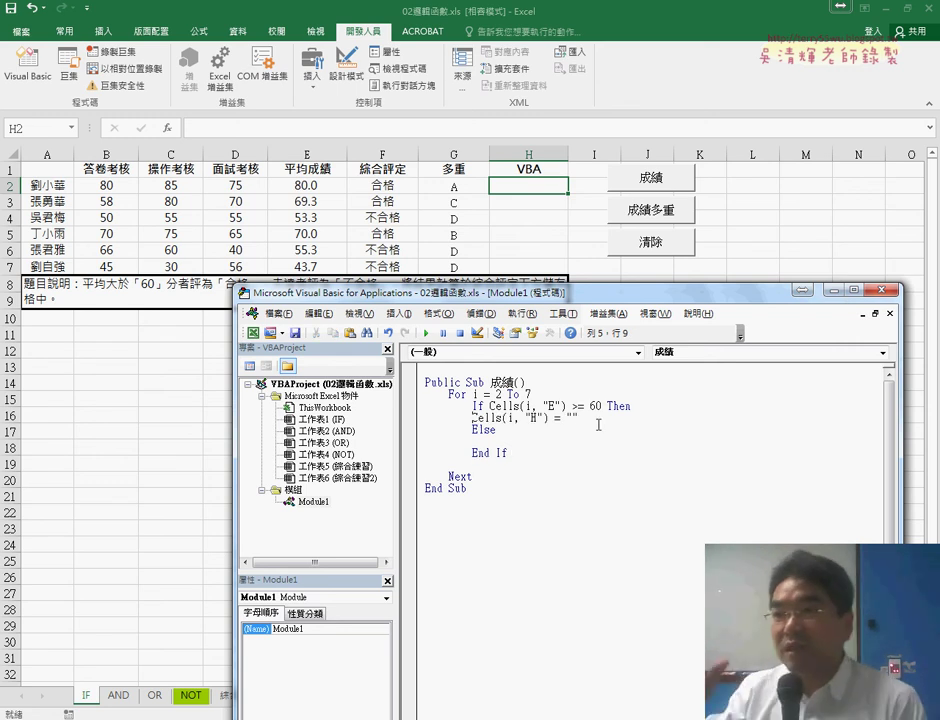
Indent the Then line and put 合格 inside its empty quotes.
{"action": "key", "text": "Tab"}
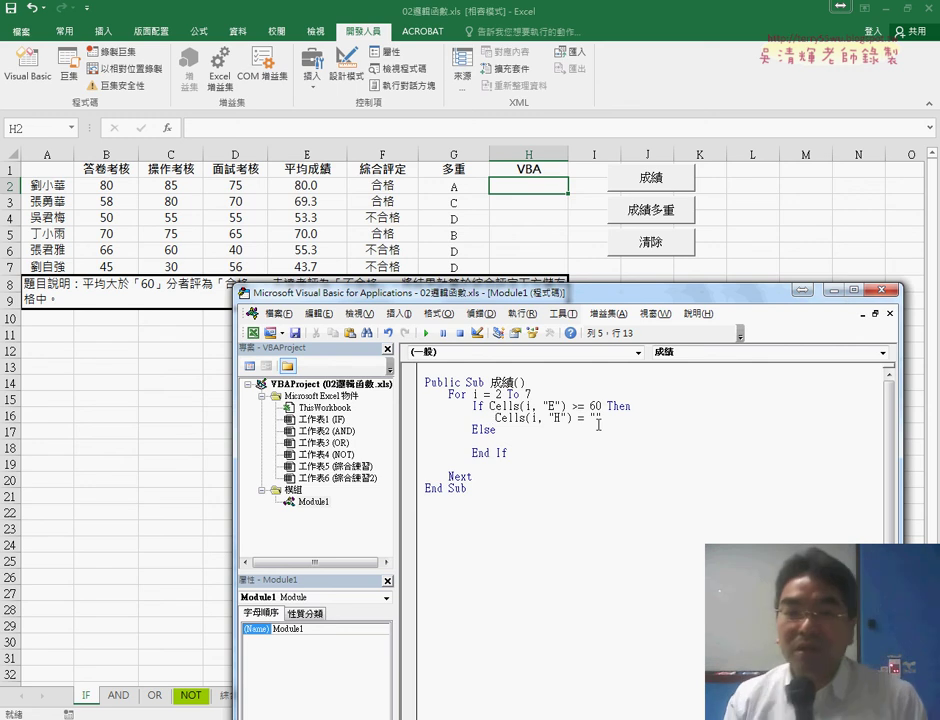
{"action": "left_click", "coordinate": [622, 406]}
{"action": "left_click_drag", "start_coordinate": [597, 406], "coordinate": [494, 406]}
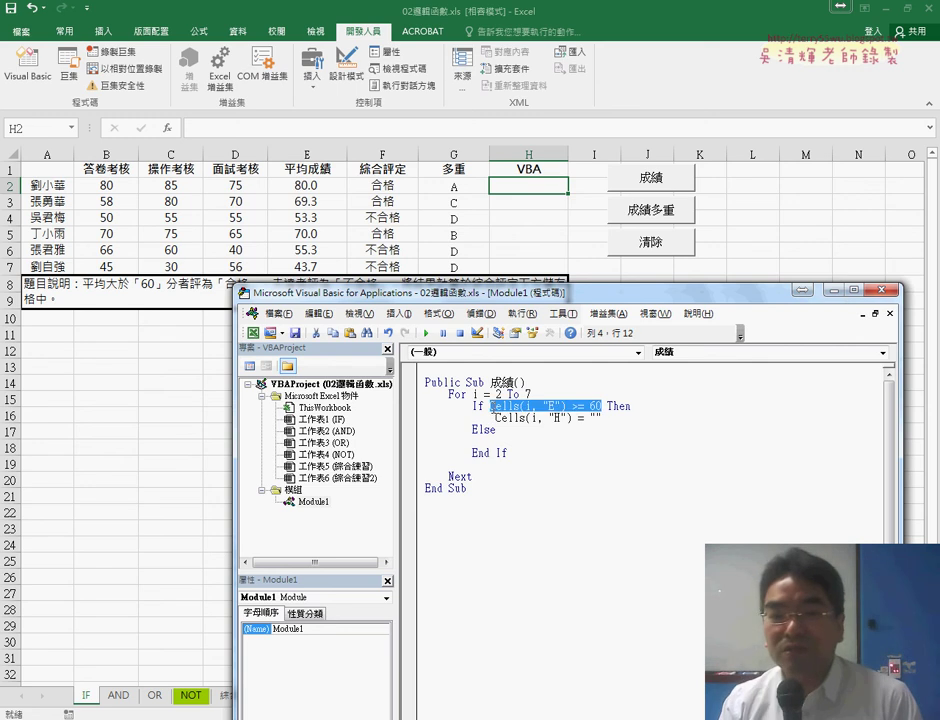
{"action": "left_click", "coordinate": [499, 418]}
{"action": "key", "text": "Right"}
{"action": "key", "text": "Right"}
{"action": "key", "text": "Right"}
{"action": "key", "text": "Right"}
{"action": "key", "text": "Right"}
{"action": "key", "text": "Right"}
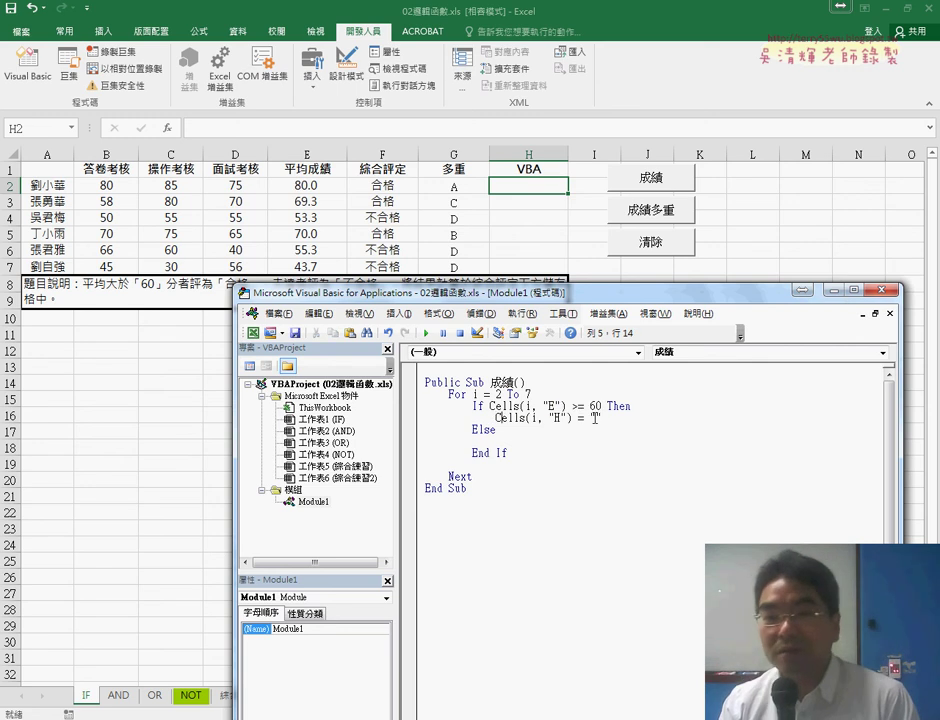
{"action": "key", "text": "Right"}
{"action": "key", "text": "Right"}
{"action": "key", "text": "Right"}
{"action": "key", "text": "Right"}
{"action": "key", "text": "Right"}
{"action": "key", "text": "Right"}
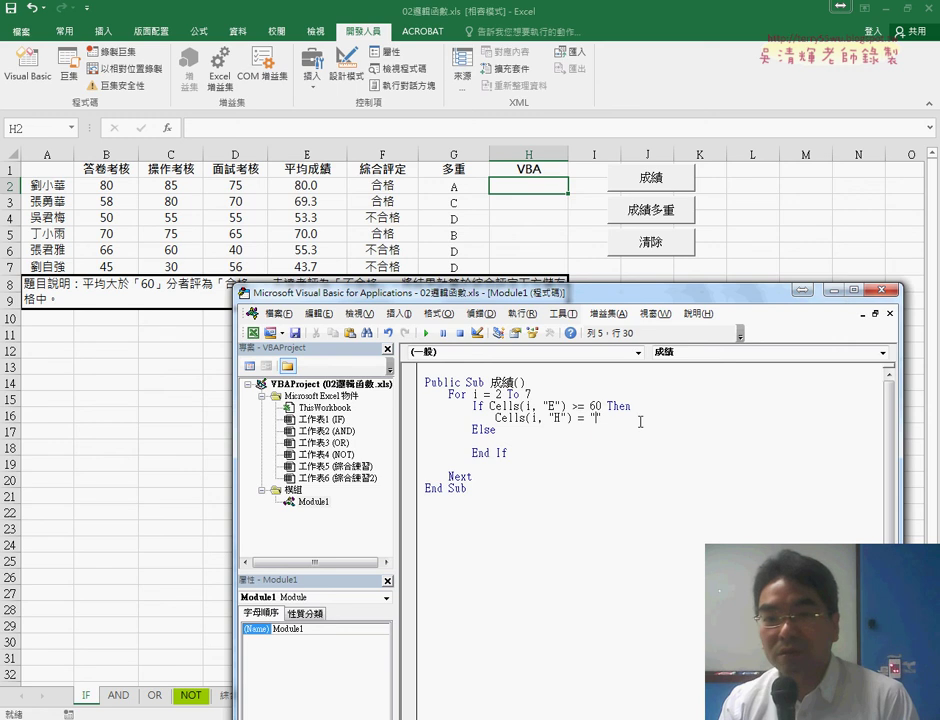
{"action": "type", "text": "和"}
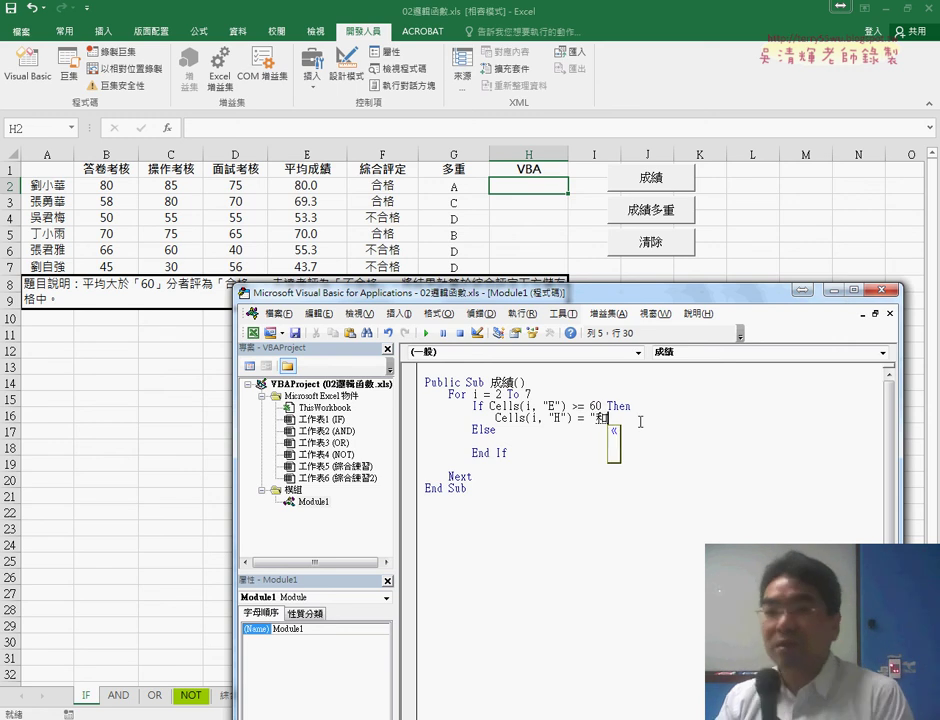
{"action": "type", "text": "格"}
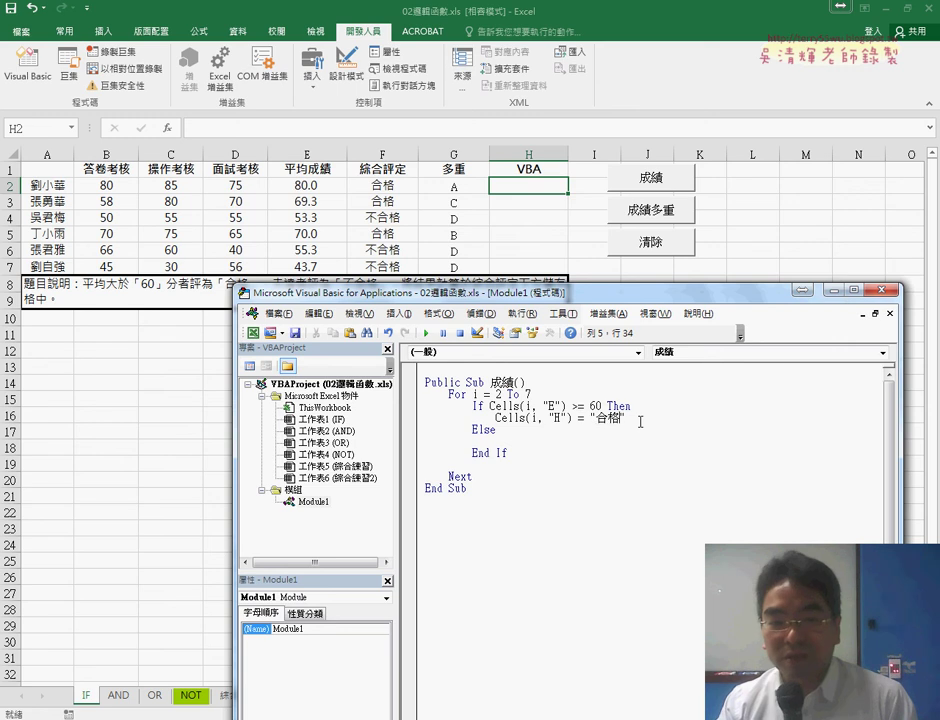
Copy the line under Else as "不合格" and remove the blank line before Next.
{"action": "left_click", "coordinate": [550, 452]}
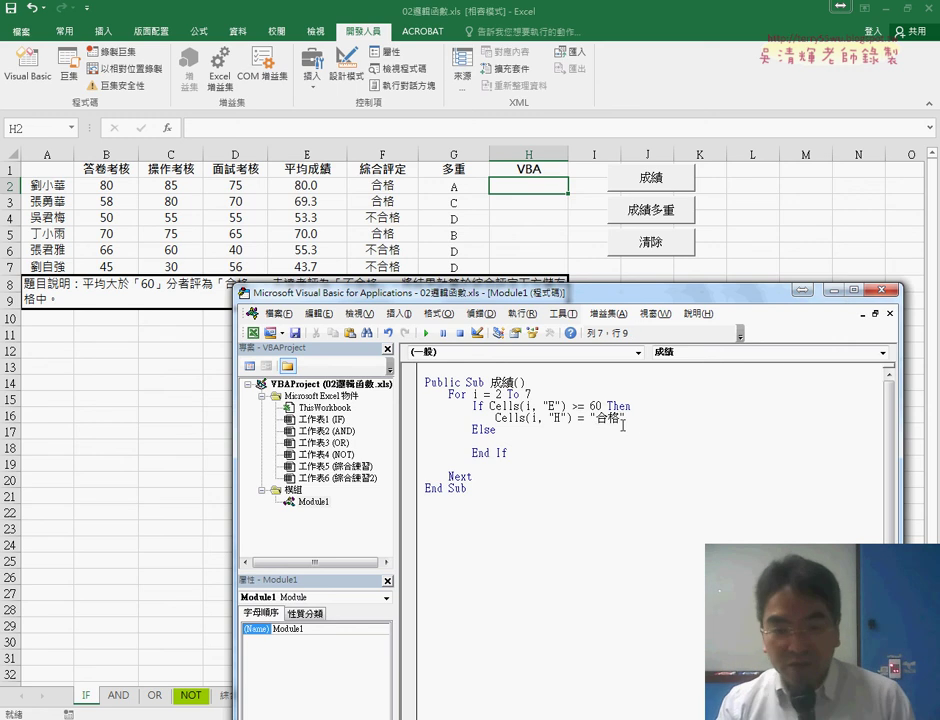
{"action": "mouse_move", "coordinate": [623, 420]}
{"action": "left_mouse_down"}
{"action": "mouse_move", "coordinate": [494, 426]}
{"action": "mouse_move", "coordinate": [484, 456]}
{"action": "left_mouse_up"}
{"action": "left_click", "coordinate": [598, 441]}
{"action": "type", "text": "不"}
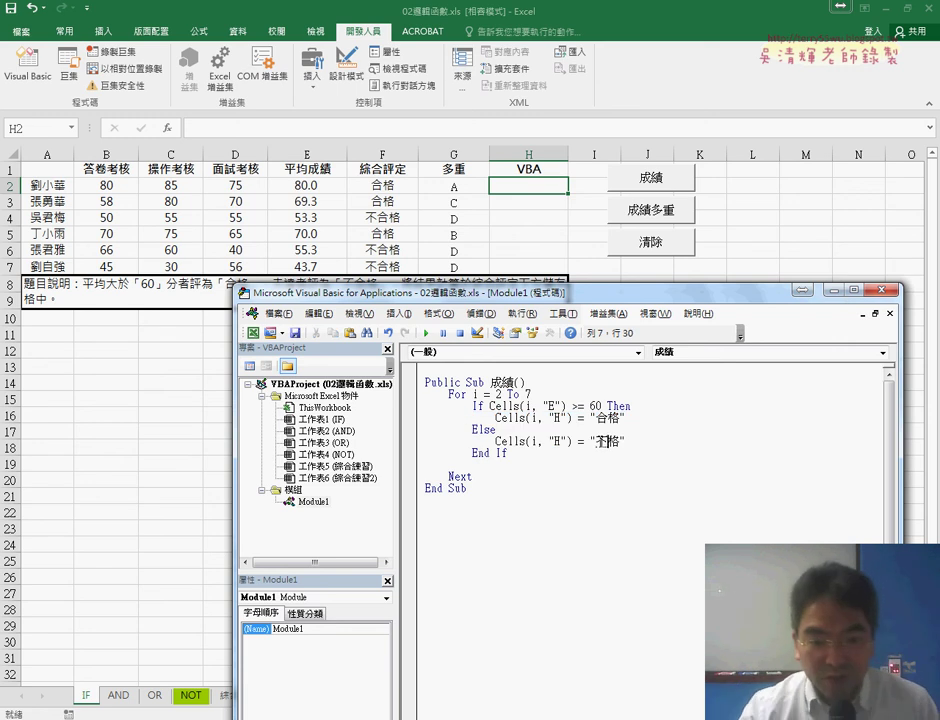
{"action": "type", "text": "合"}
{"action": "left_click", "coordinate": [550, 452]}
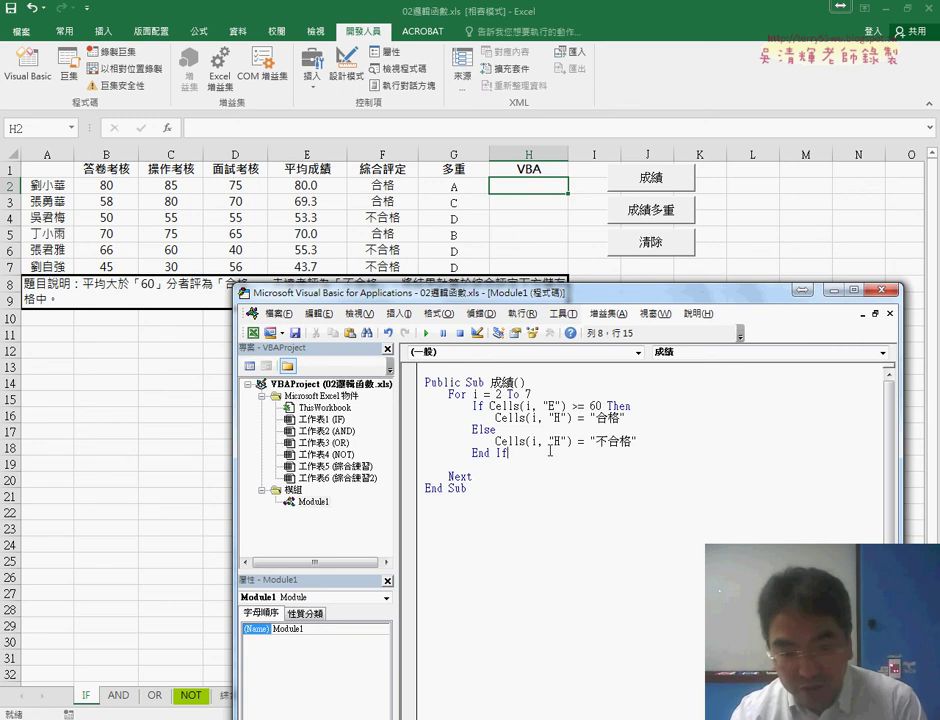
{"action": "key", "text": "Delete"}
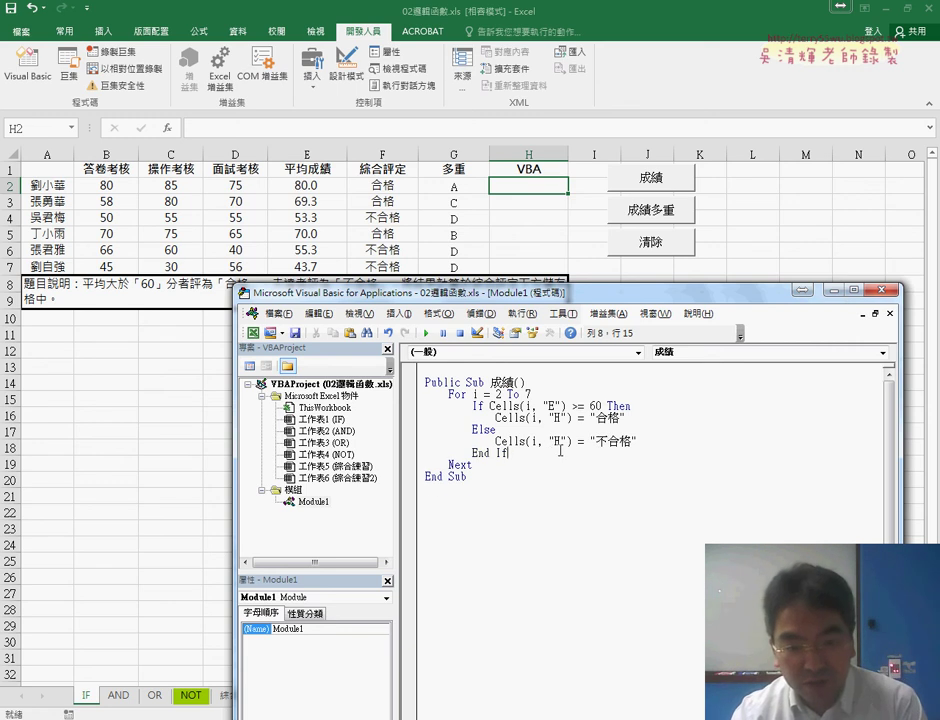
{"action": "mouse_move", "coordinate": [571, 441]}
{"action": "left_mouse_down"}
{"action": "mouse_move", "coordinate": [498, 441]}
{"action": "mouse_move", "coordinate": [592, 442]}
{"action": "left_mouse_up"}
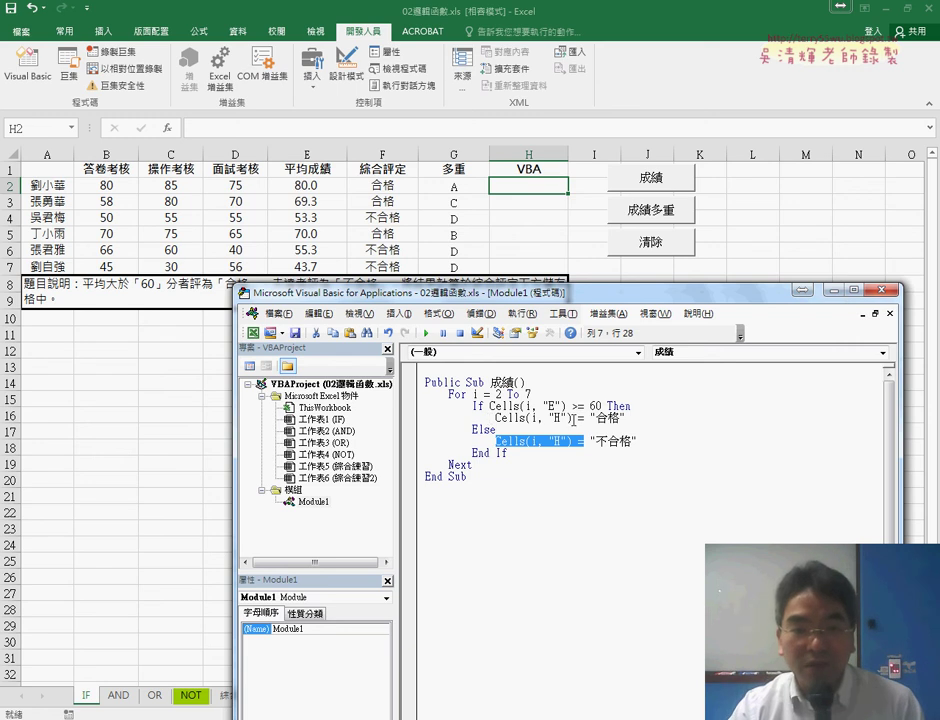
{"action": "mouse_move", "coordinate": [490, 406]}
{"action": "left_mouse_down"}
{"action": "mouse_move", "coordinate": [608, 406]}
{"action": "mouse_move", "coordinate": [601, 415]}
{"action": "left_mouse_up"}
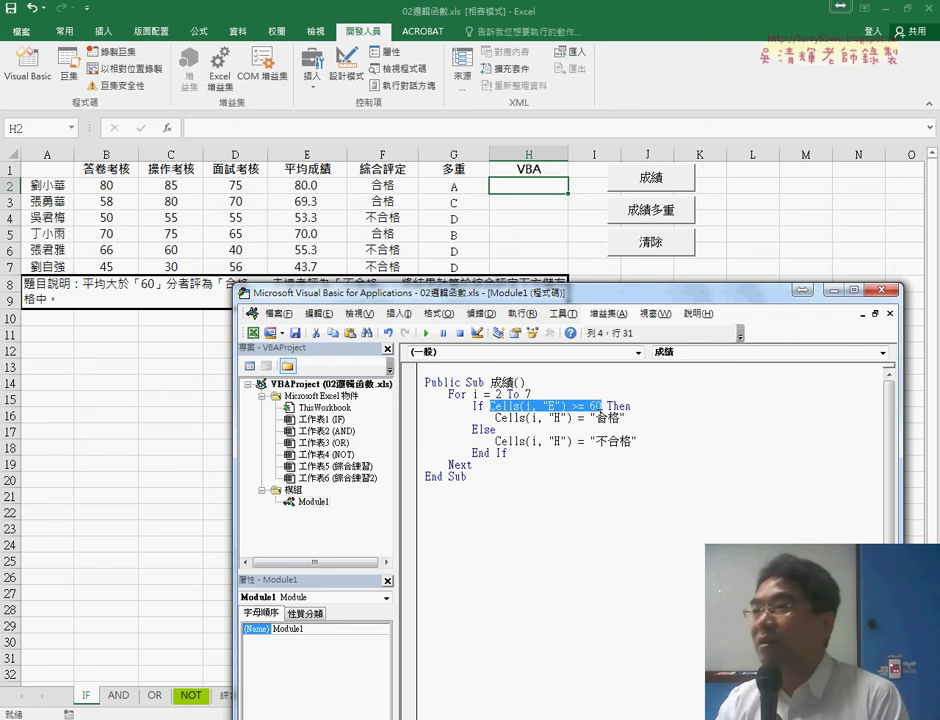
{"action": "left_click", "coordinate": [531, 465]}
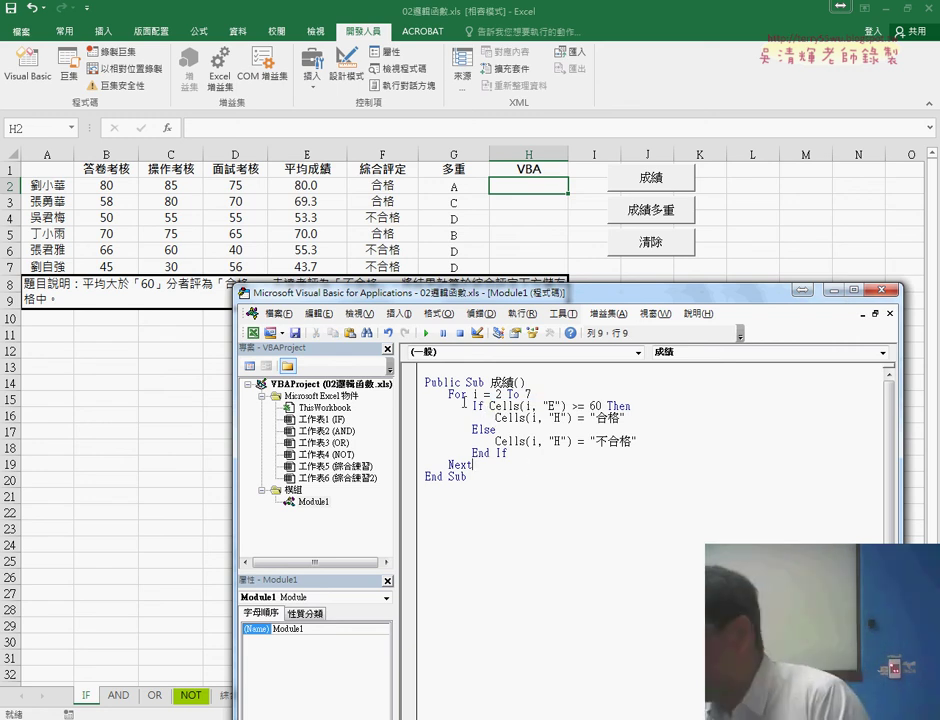
{"action": "left_click_drag", "start_coordinate": [449, 394], "coordinate": [425, 395]}
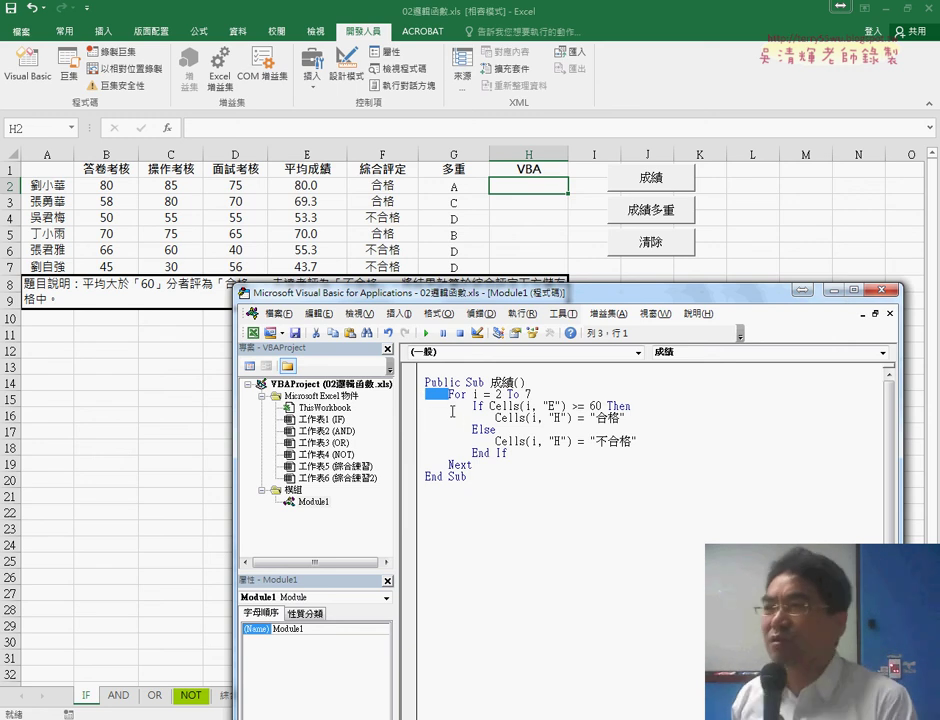
{"action": "left_click_drag", "start_coordinate": [448, 406], "coordinate": [472, 406]}
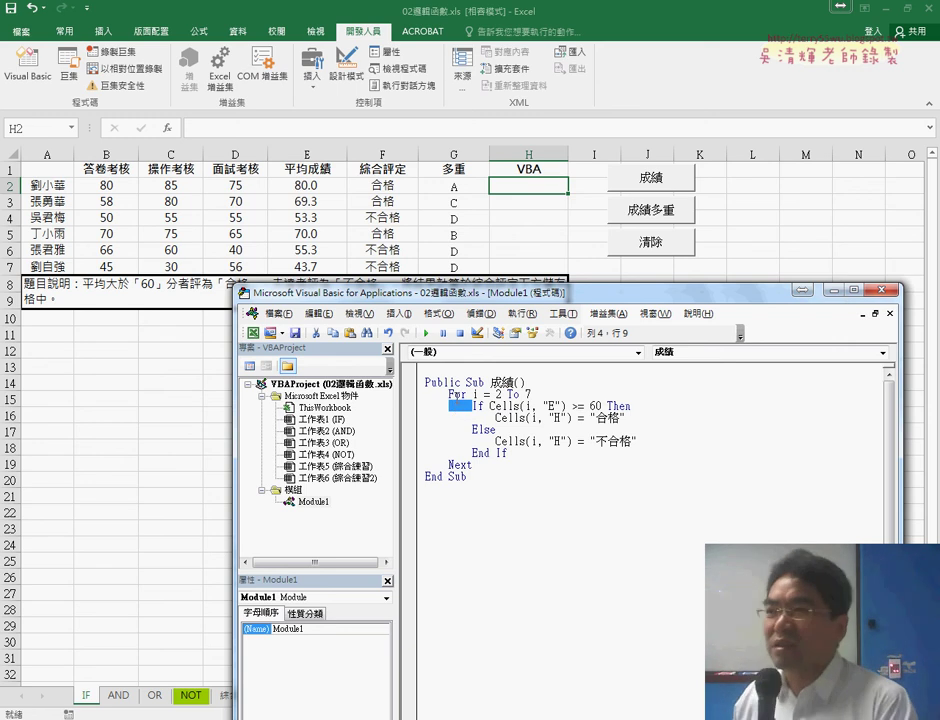
{"action": "left_click", "coordinate": [459, 463]}
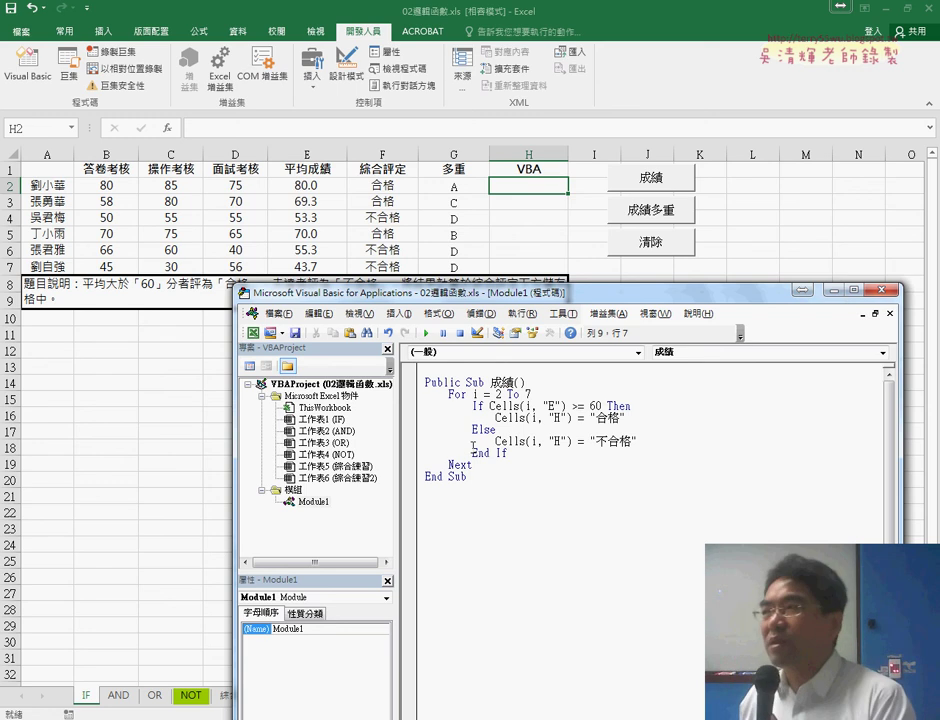
{"action": "key", "text": "ctrl+z"}
{"action": "key", "text": "Tab"}
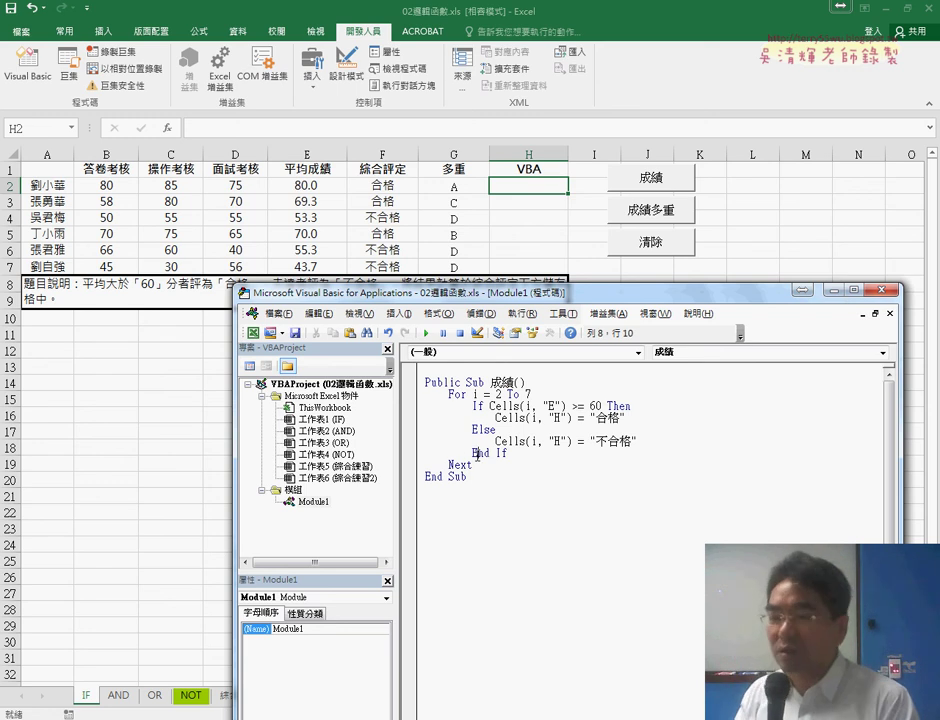
{"action": "left_click_drag", "start_coordinate": [472, 454], "coordinate": [509, 454]}
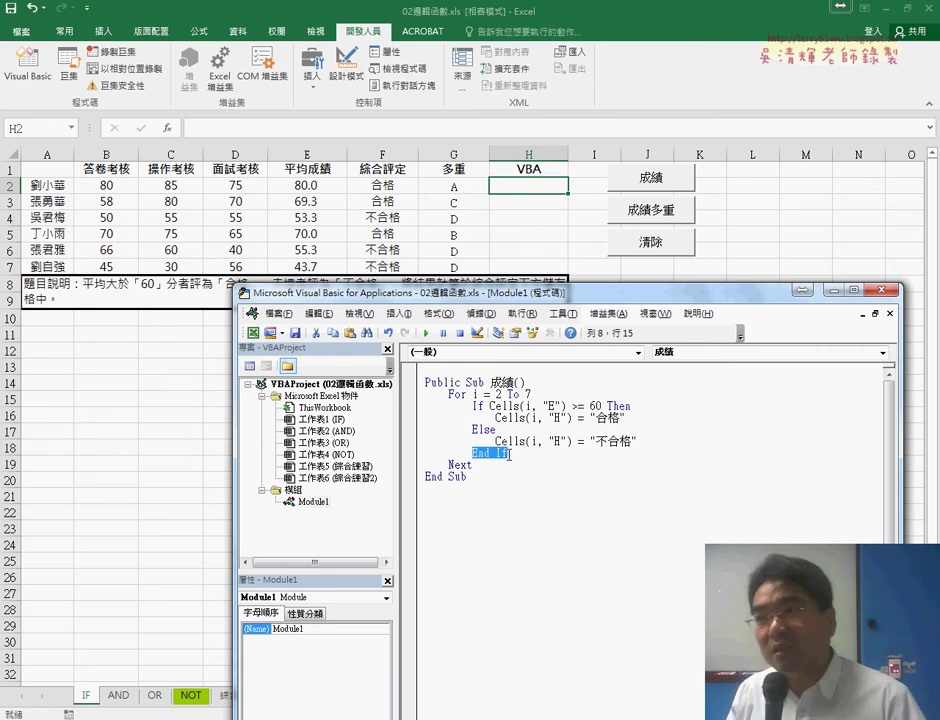
{"action": "left_click_drag", "start_coordinate": [512, 292], "coordinate": [436, 292]}
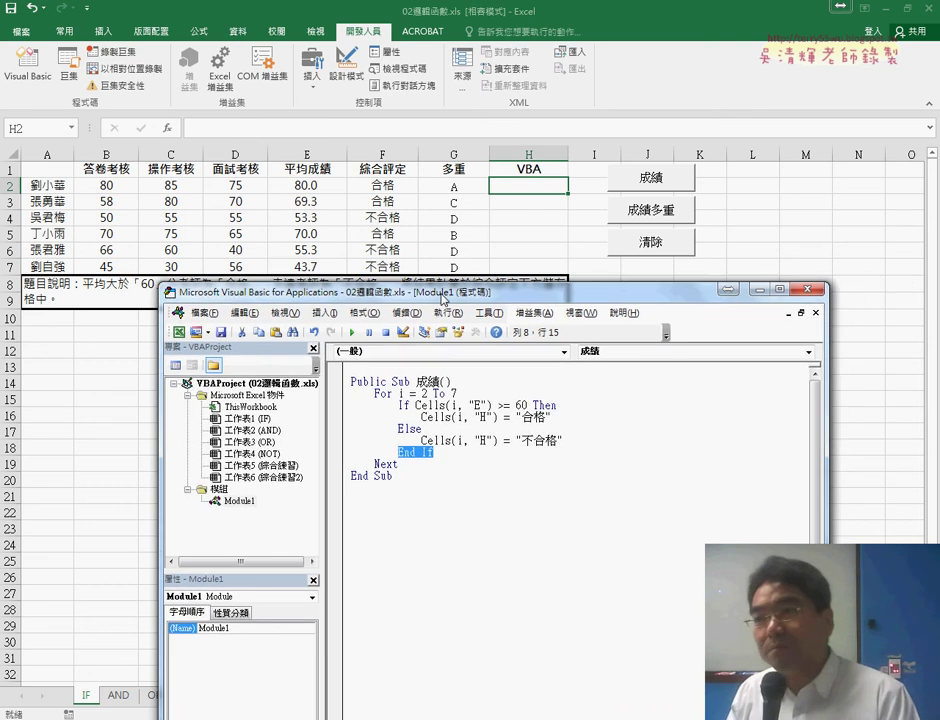
Run the 成績 macro to fill H2:H7 with 合格/不合格, then select the procedure.
{"action": "left_click", "coordinate": [479, 418]}
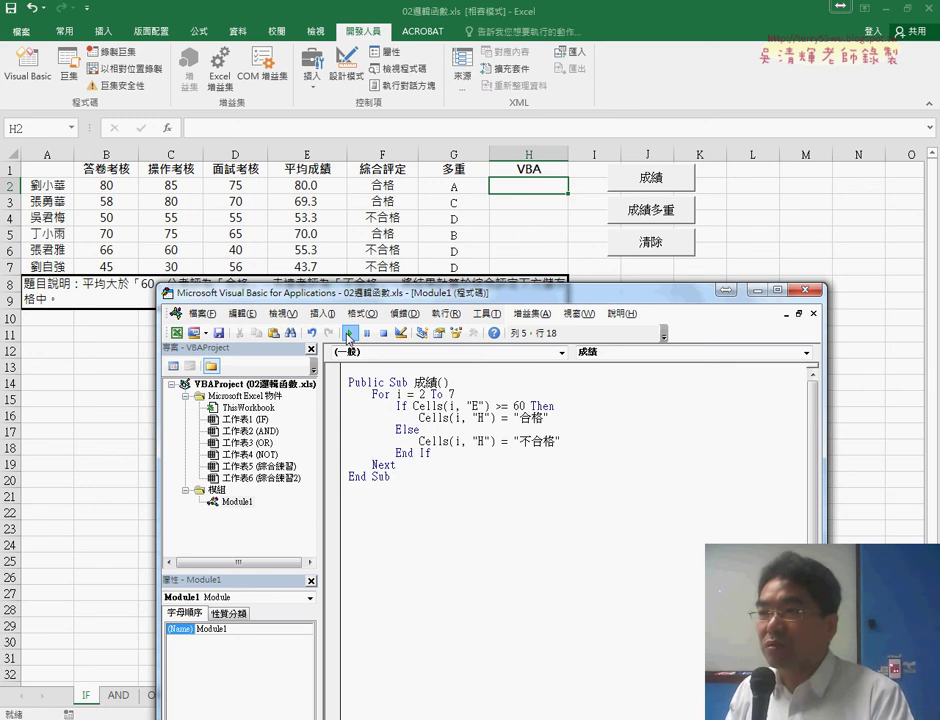
{"action": "left_click", "coordinate": [349, 336]}
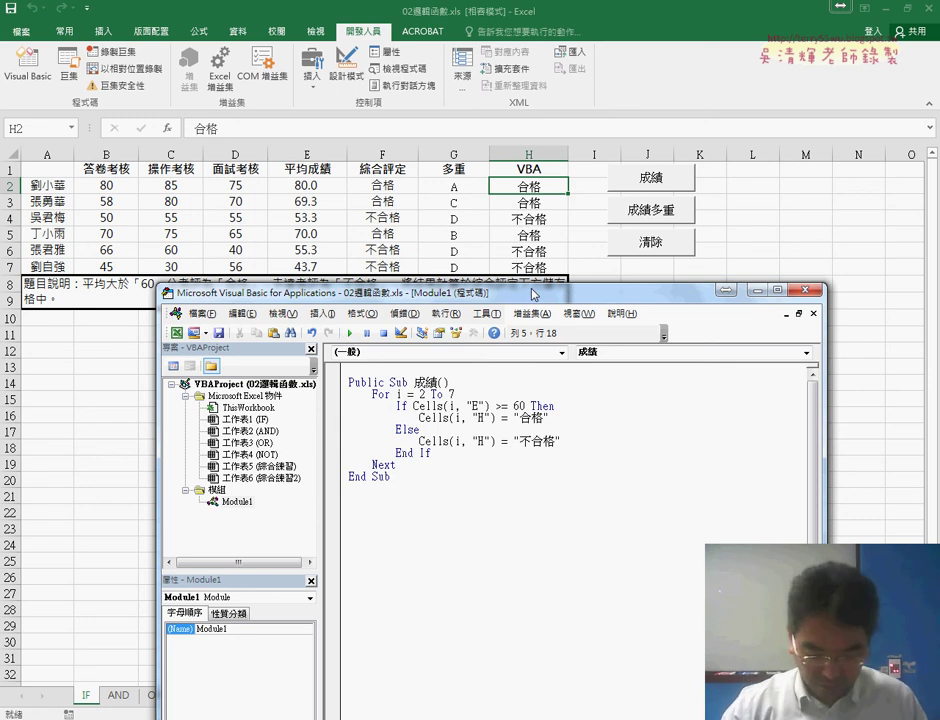
{"action": "left_click_drag", "start_coordinate": [360, 488], "coordinate": [348, 380]}
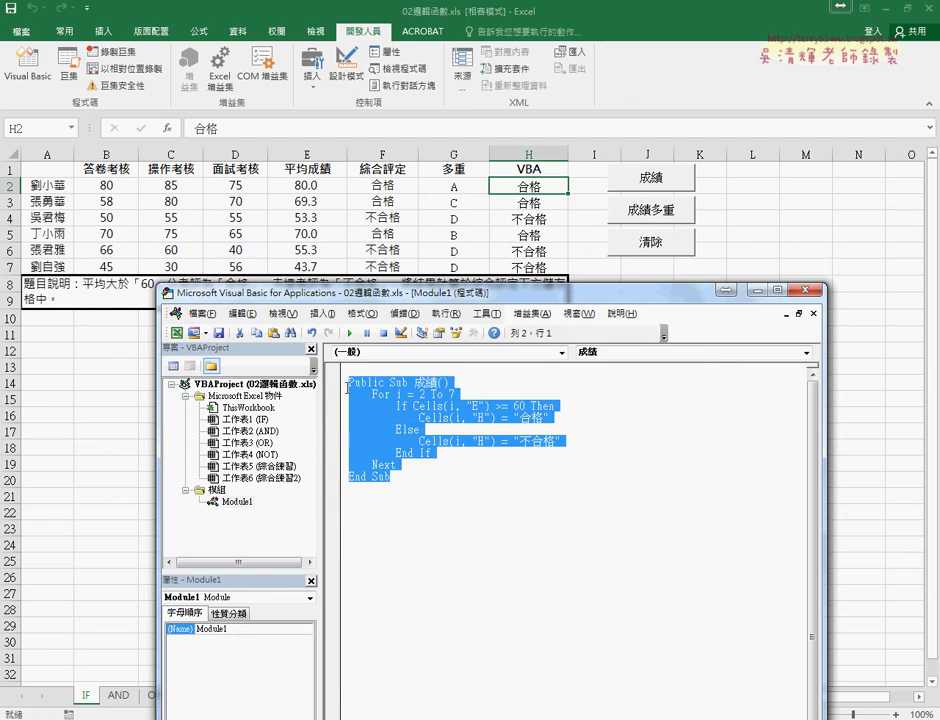
Duplicate the 成績 procedure below itself and rename the copy to 清除().
{"action": "left_click_drag", "start_coordinate": [366, 513], "coordinate": [352, 490]}
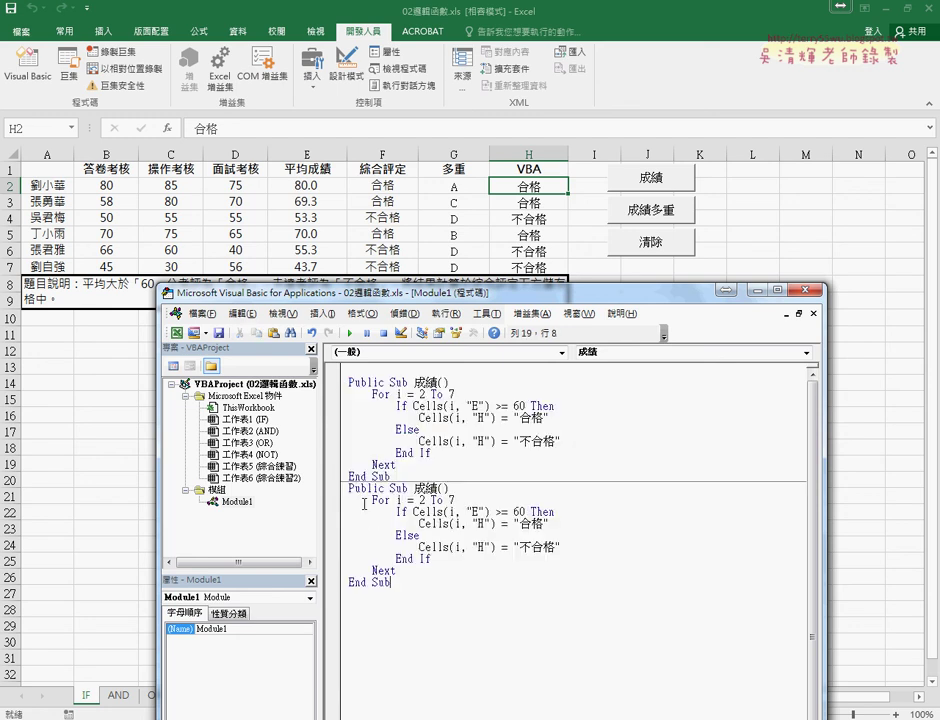
{"action": "double_click", "coordinate": [420, 488]}
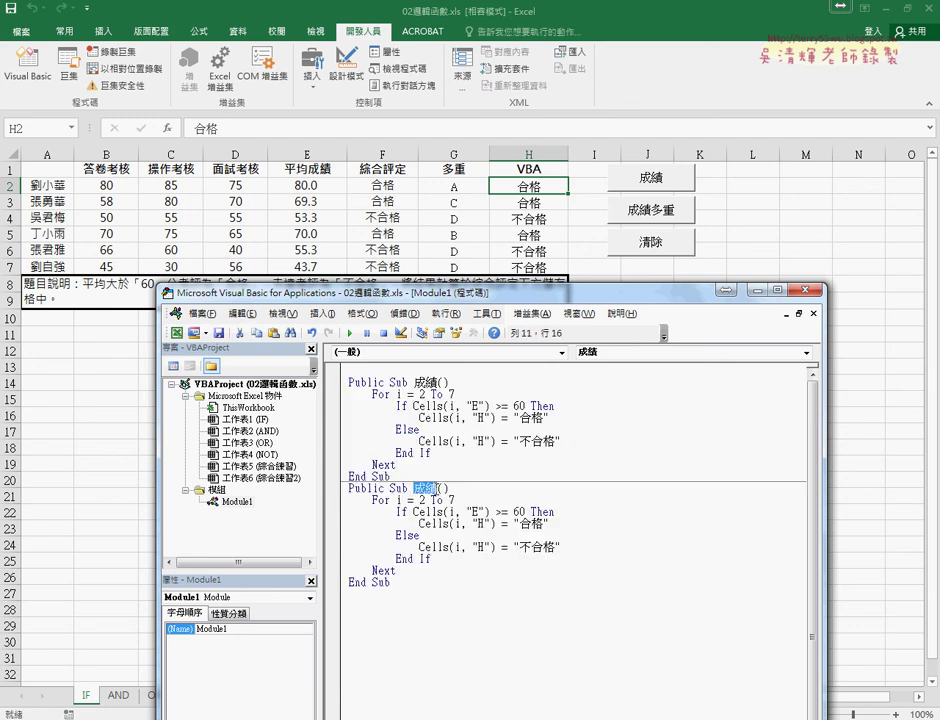
{"action": "left_click_drag", "start_coordinate": [430, 488], "coordinate": [447, 508]}
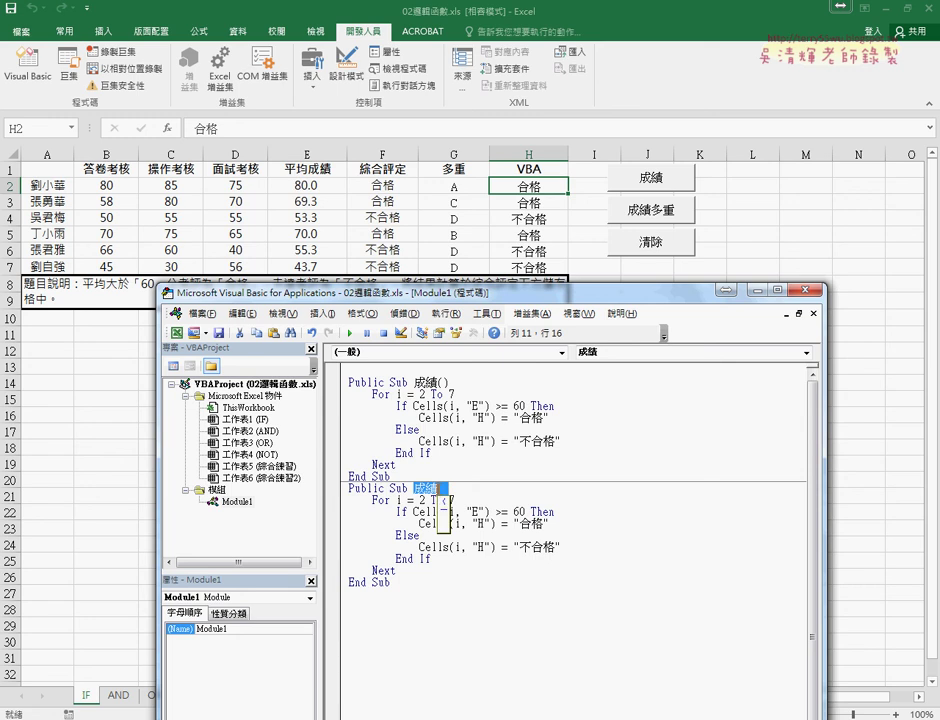
{"action": "type", "text": "成績"}
{"action": "type", "text": "t"}
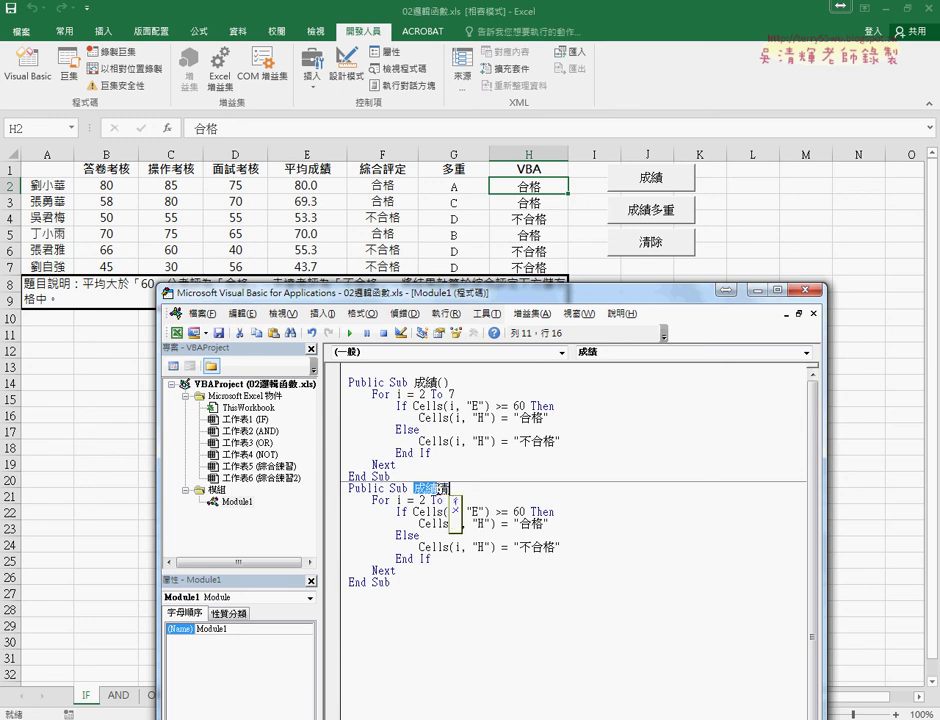
{"action": "type", "text": "清出"}
{"action": "key", "text": "Delete"}
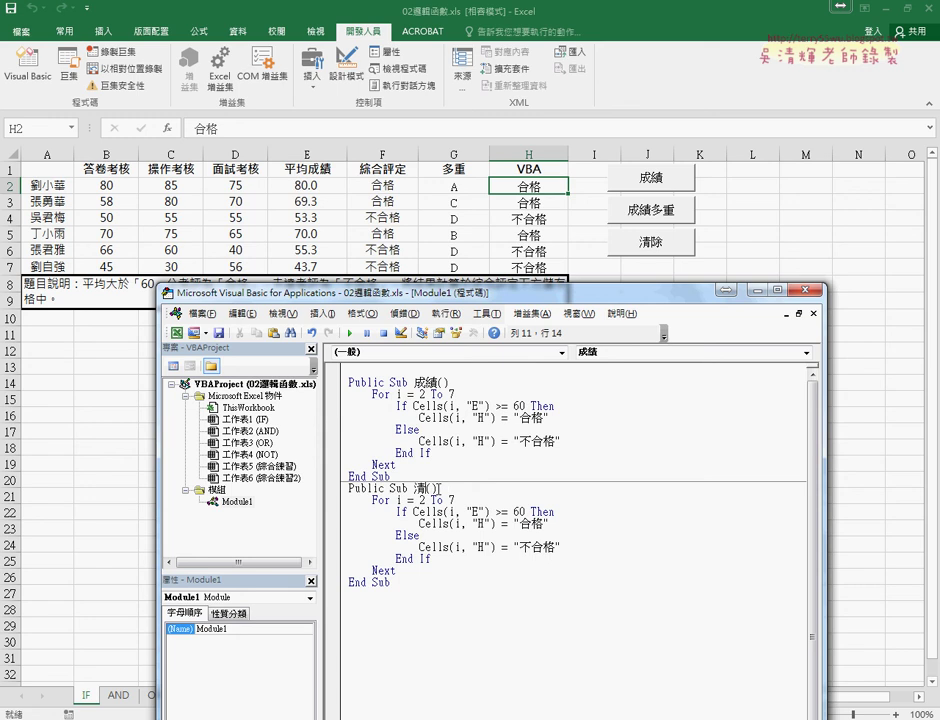
{"action": "key", "text": "BackSpace"}
{"action": "type", "text": "除()"}
Remove the If/Else/End If lines from 清除 and change "不合格" to "" so column H is emptied.
{"action": "left_click_drag", "start_coordinate": [440, 558], "coordinate": [346, 558]}
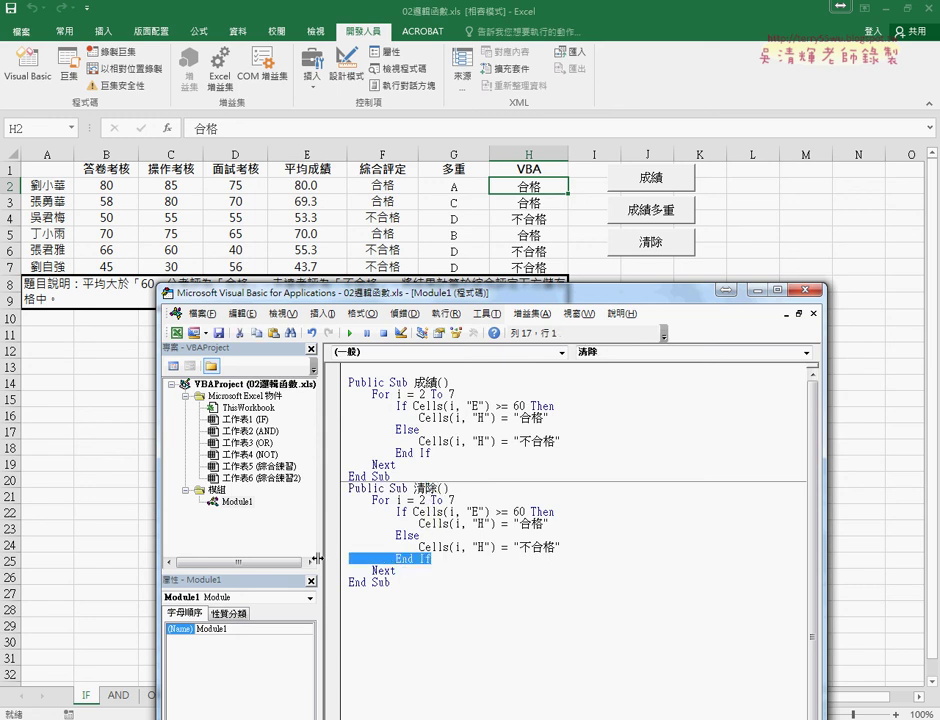
{"action": "key", "text": "BackSpace"}
{"action": "key", "text": "Delete"}
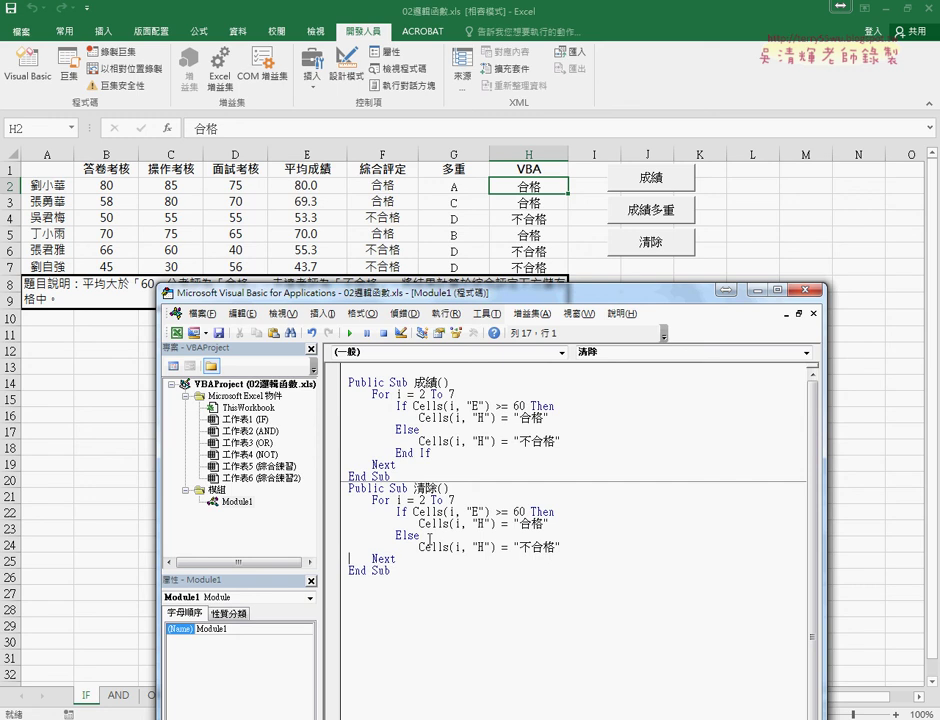
{"action": "left_click_drag", "start_coordinate": [422, 536], "coordinate": [350, 511]}
{"action": "key", "text": "Delete"}
{"action": "key", "text": "Delete"}
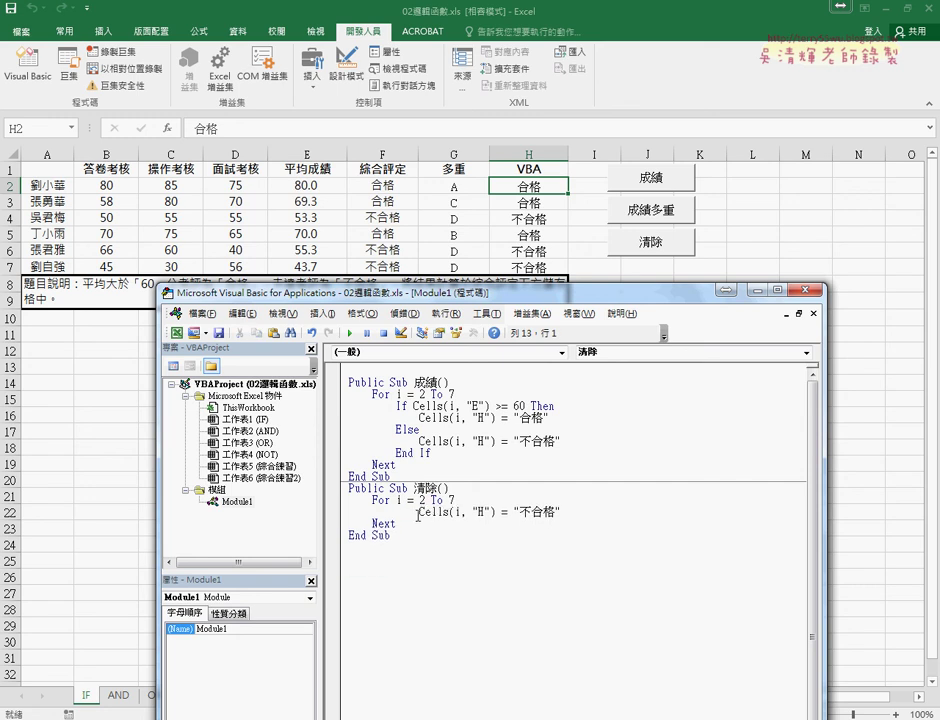
{"action": "left_click_drag", "start_coordinate": [418, 516], "coordinate": [397, 514]}
{"action": "key", "text": "Delete"}
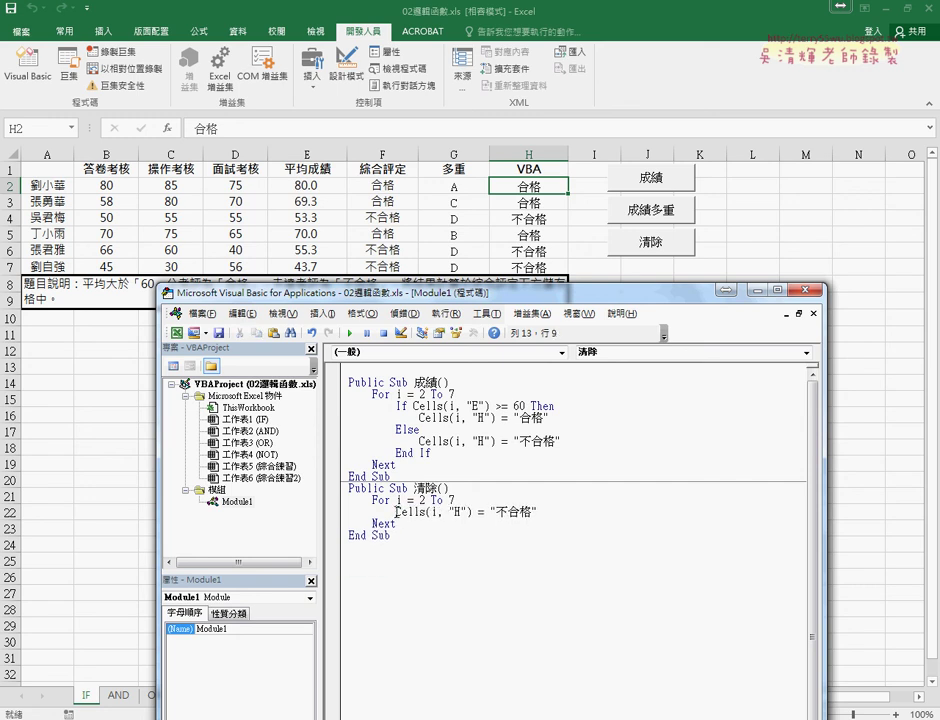
{"action": "left_click_drag", "start_coordinate": [495, 511], "coordinate": [535, 511]}
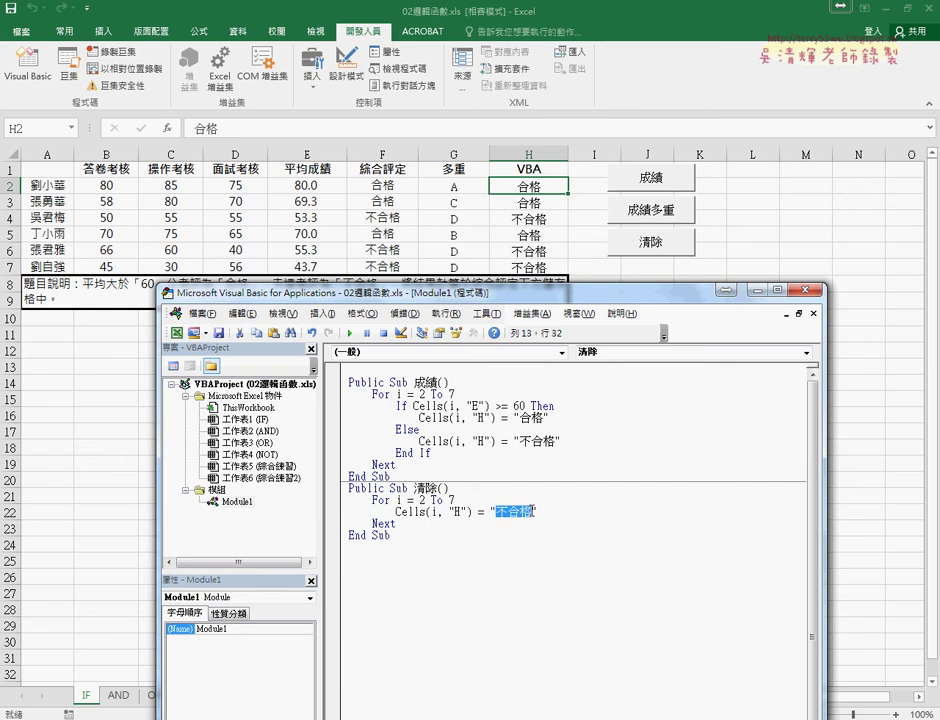
{"action": "key", "text": "Delete"}
{"action": "left_click_drag", "start_coordinate": [398, 523], "coordinate": [341, 506]}
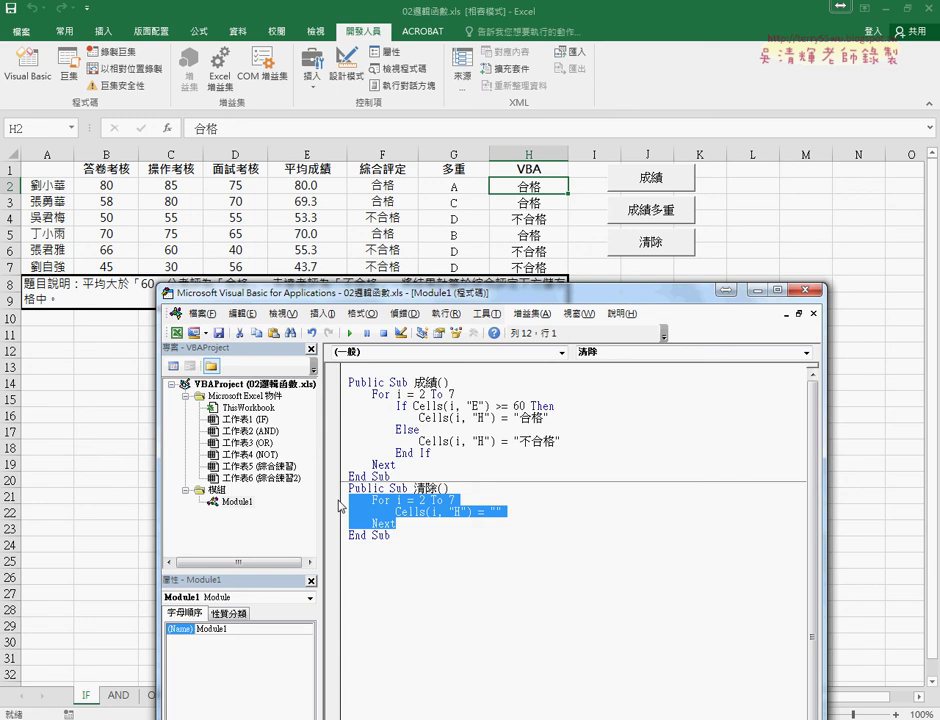
Run 清除, then 成績, then 清除 again to confirm H2:H7 refills and clears.
{"action": "left_click", "coordinate": [352, 333]}
{"action": "left_click", "coordinate": [417, 418]}
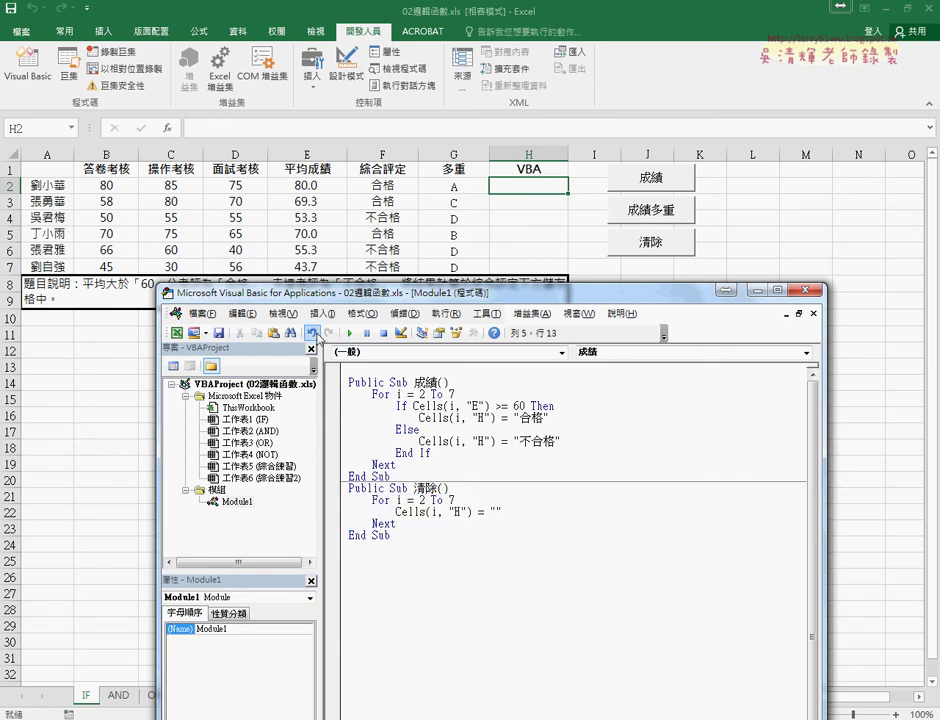
{"action": "left_click", "coordinate": [349, 333]}
{"action": "left_click", "coordinate": [381, 511]}
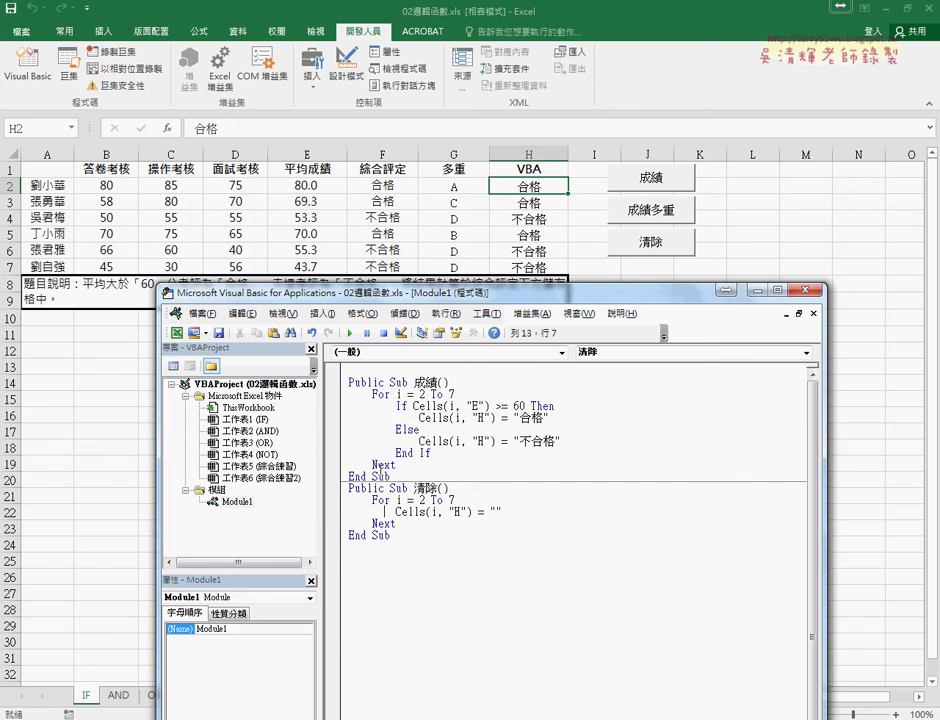
{"action": "left_click", "coordinate": [352, 335]}
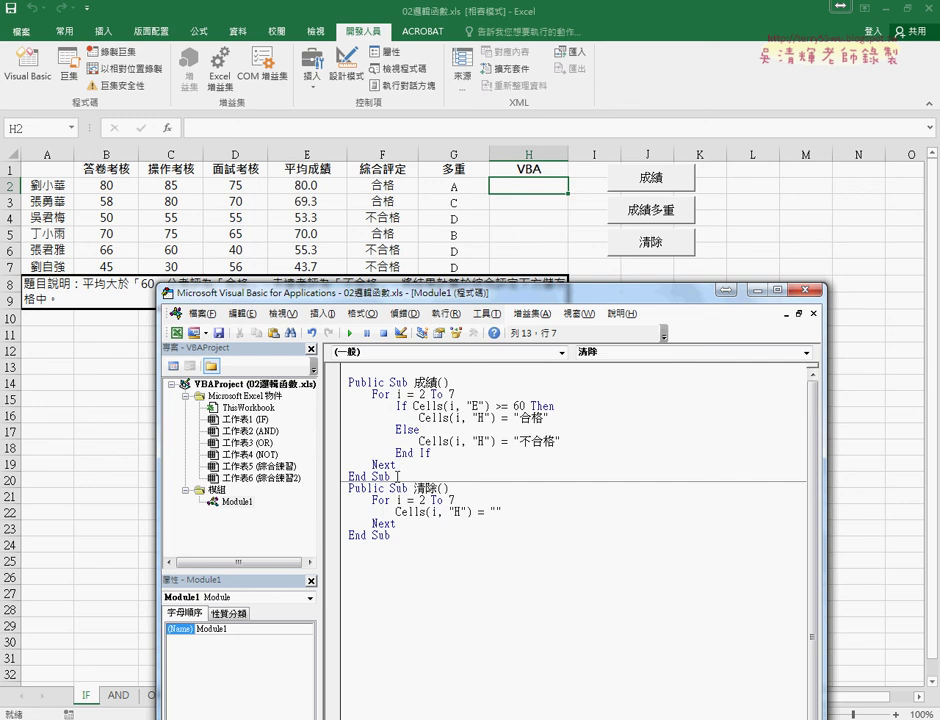
{"action": "left_click_drag", "start_coordinate": [393, 477], "coordinate": [348, 380]}
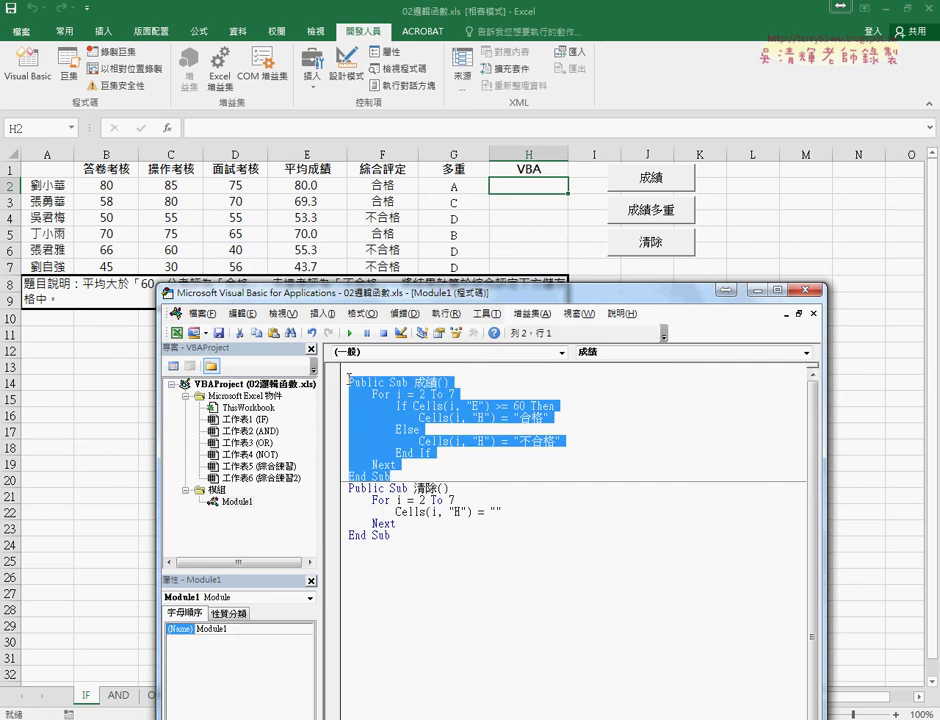